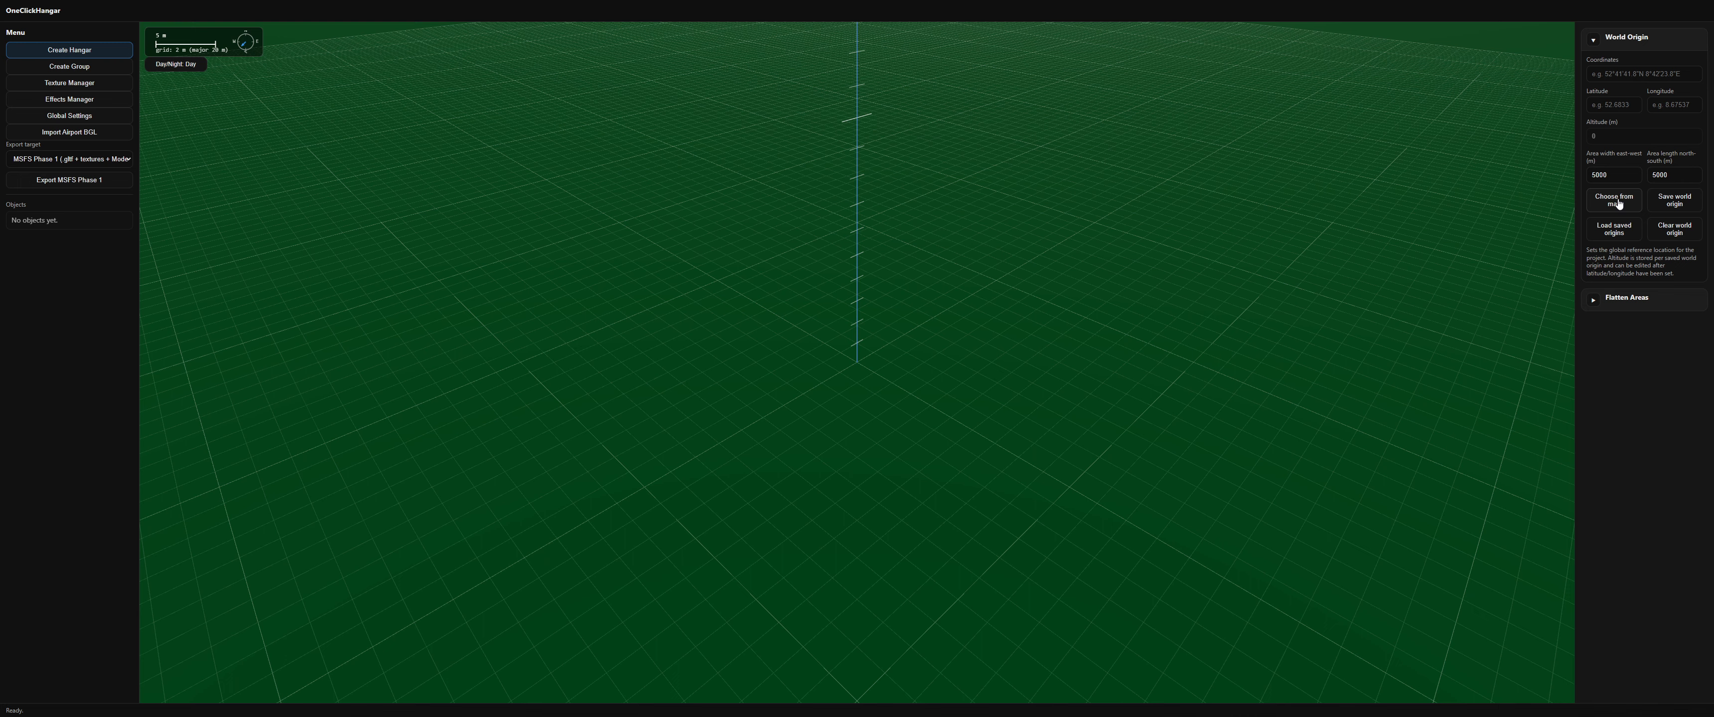
Step: Set the world origin by picking a spot at Flyvestation Aalborg airport on the map
left_click(1617, 204)
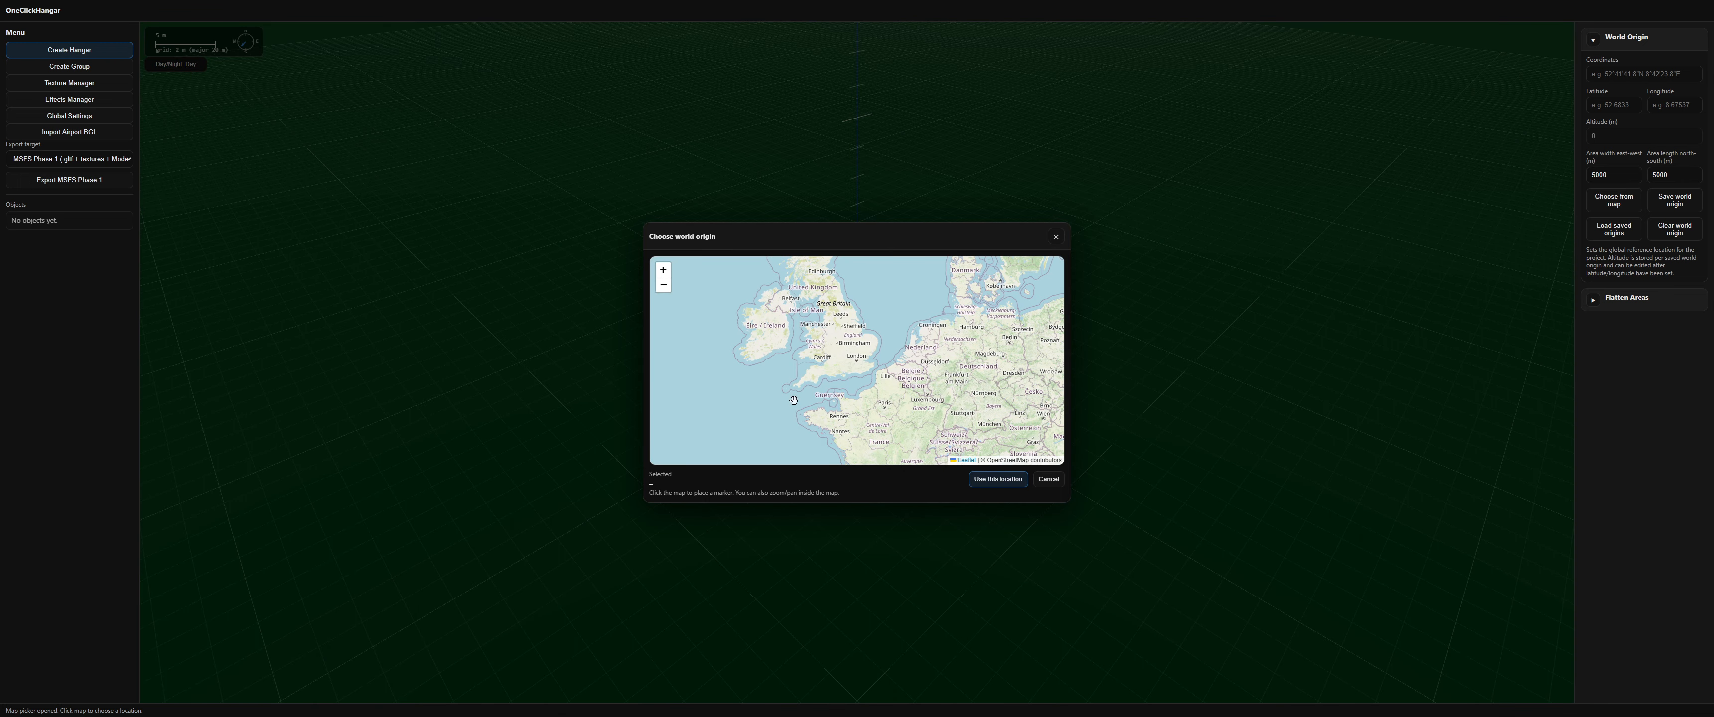
left_click_drag(969, 296, 928, 382)
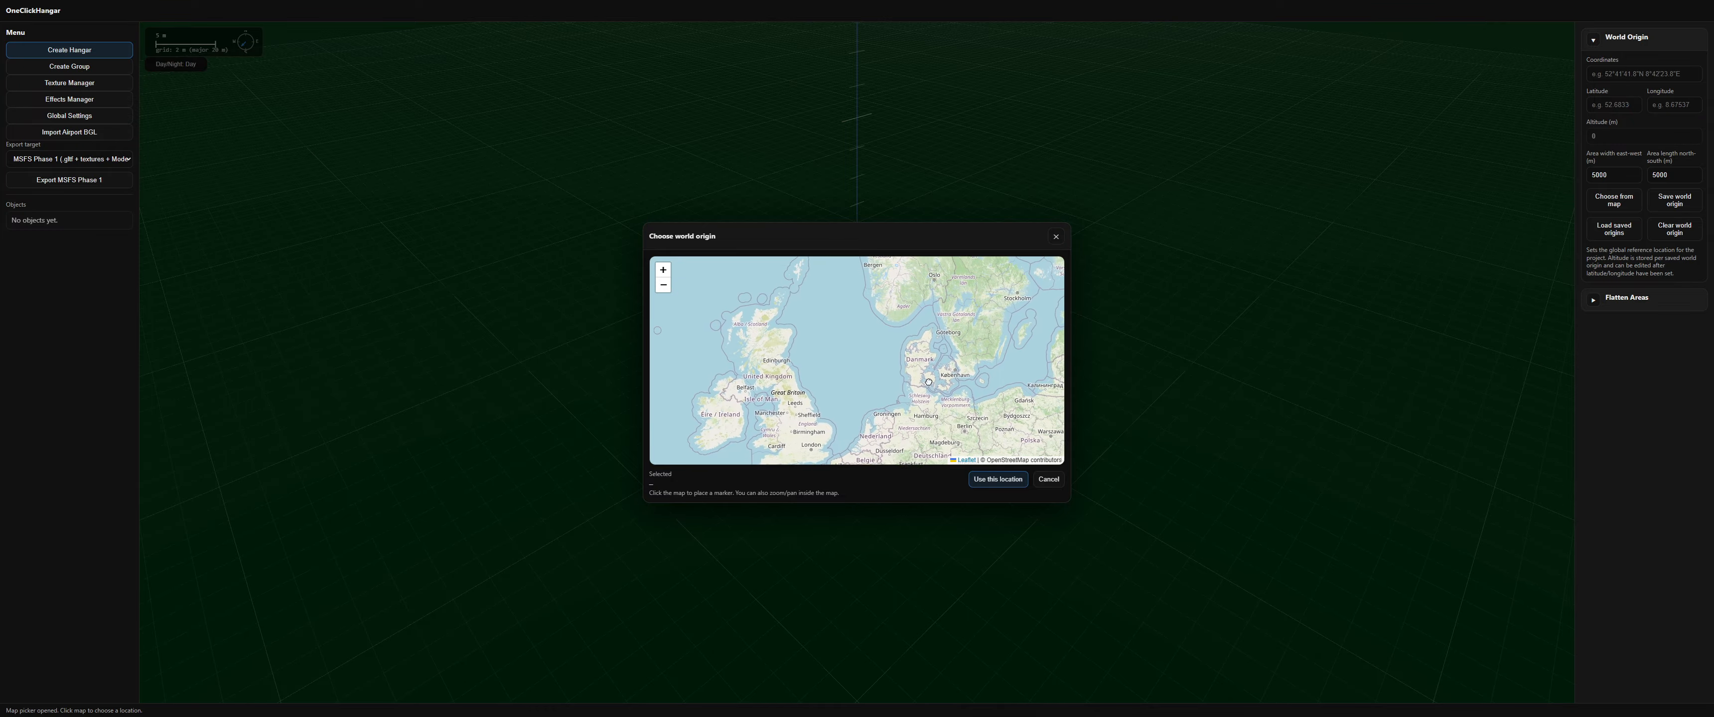
scroll(912, 399, "up", 4)
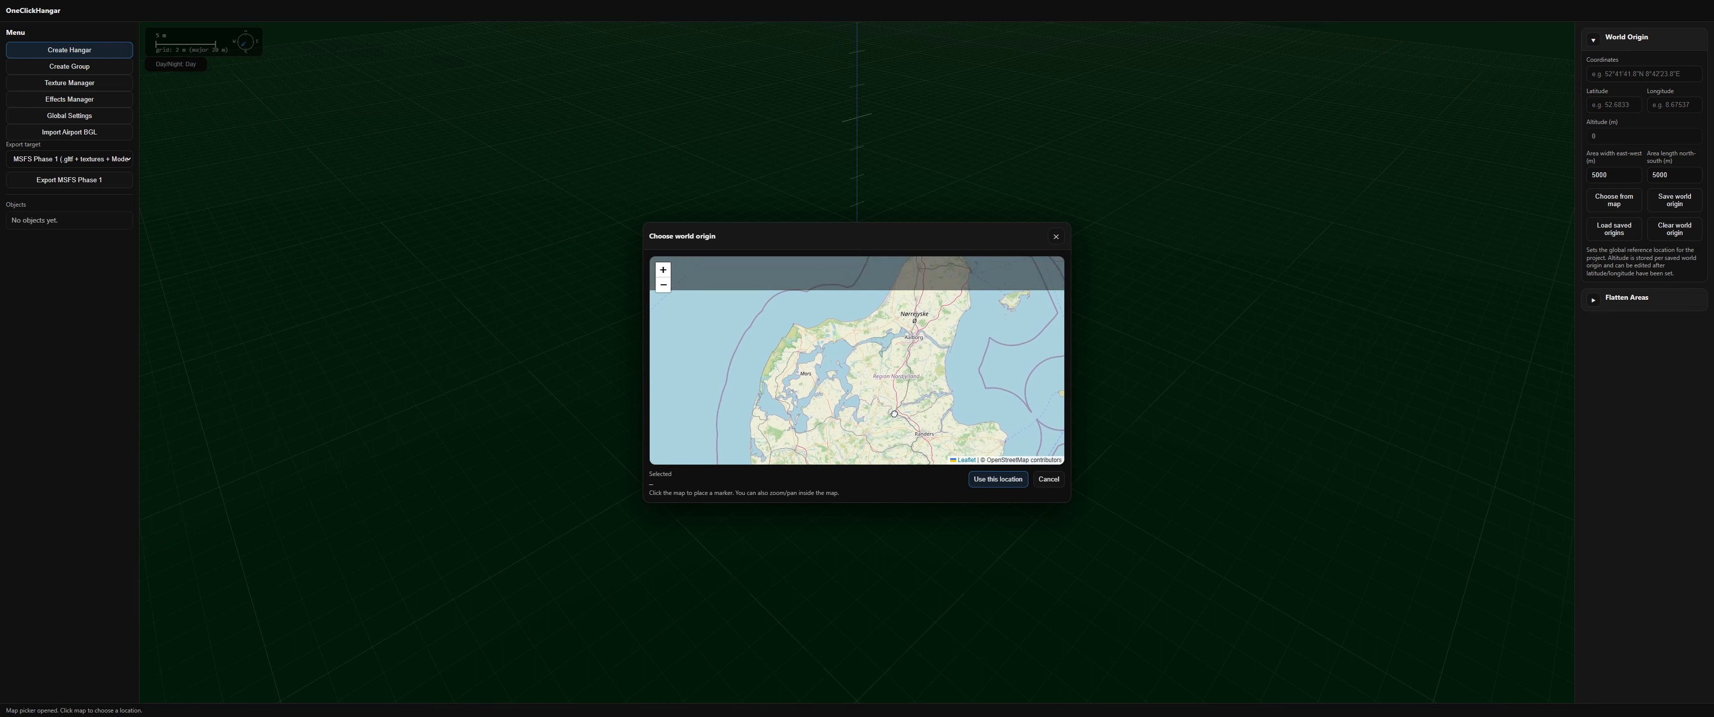
scroll(905, 336, "up", 4)
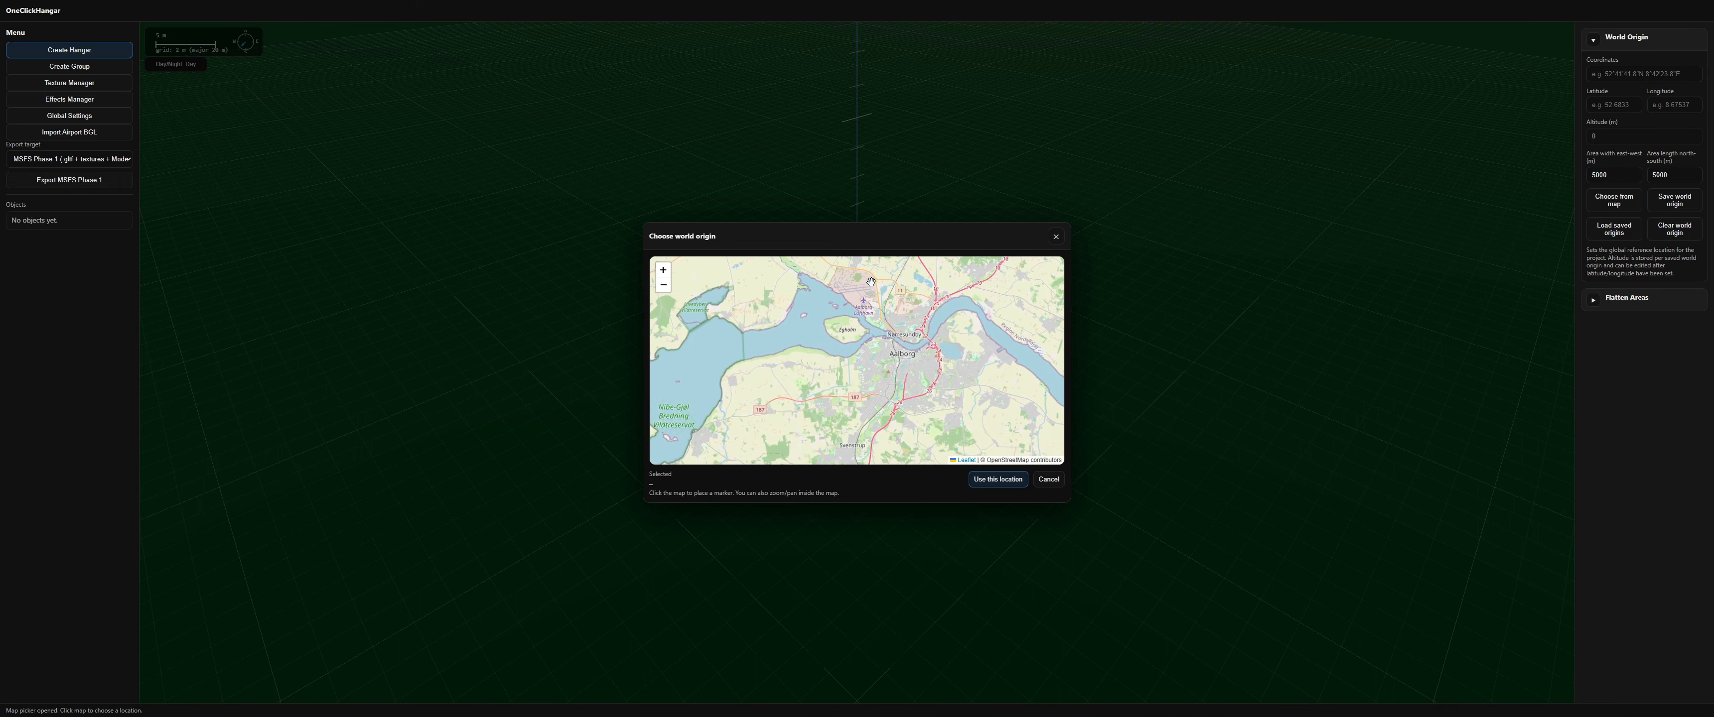
scroll(871, 282, "up", 3)
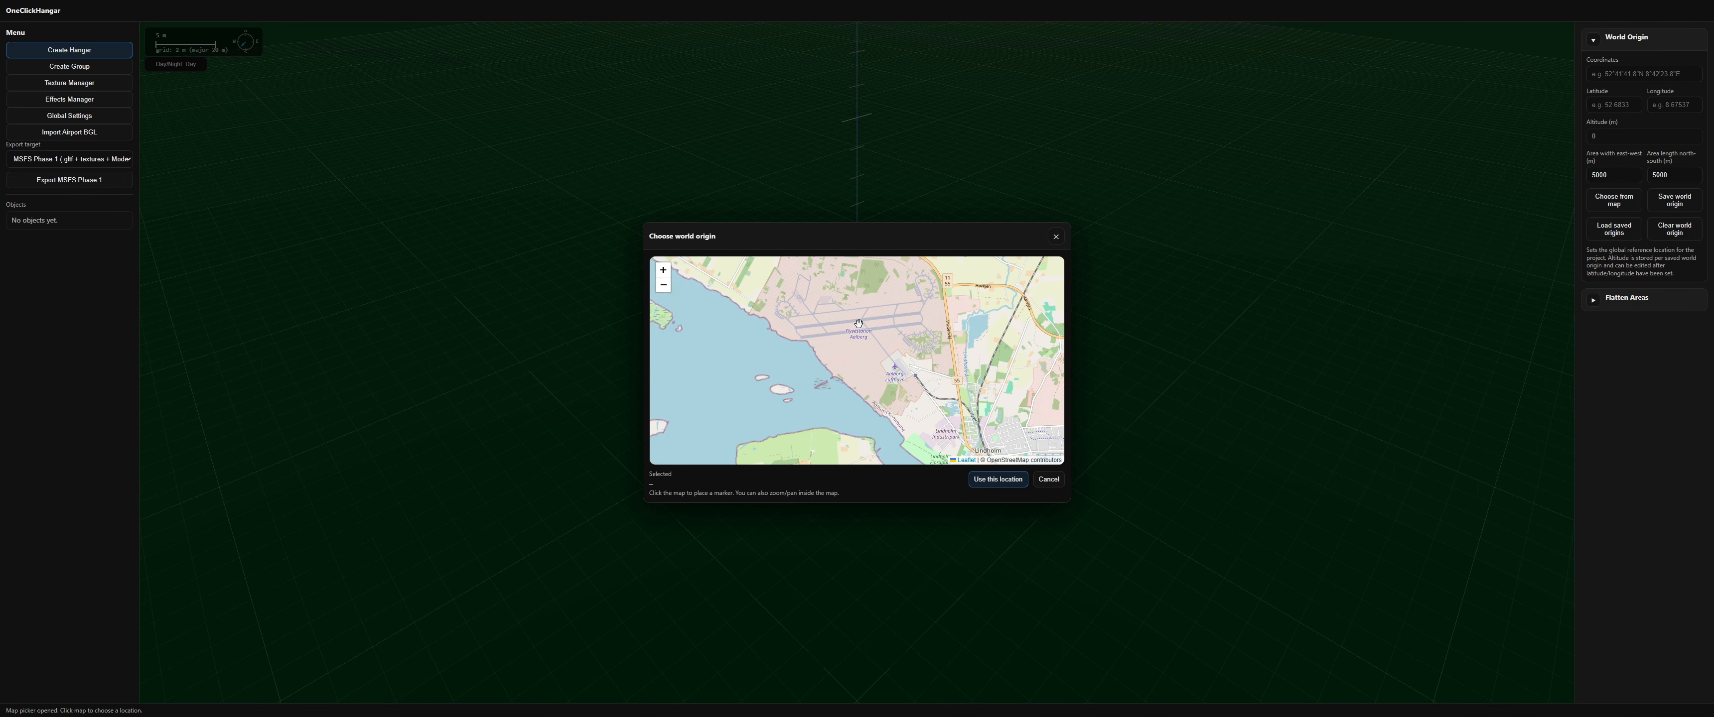
left_click(859, 323)
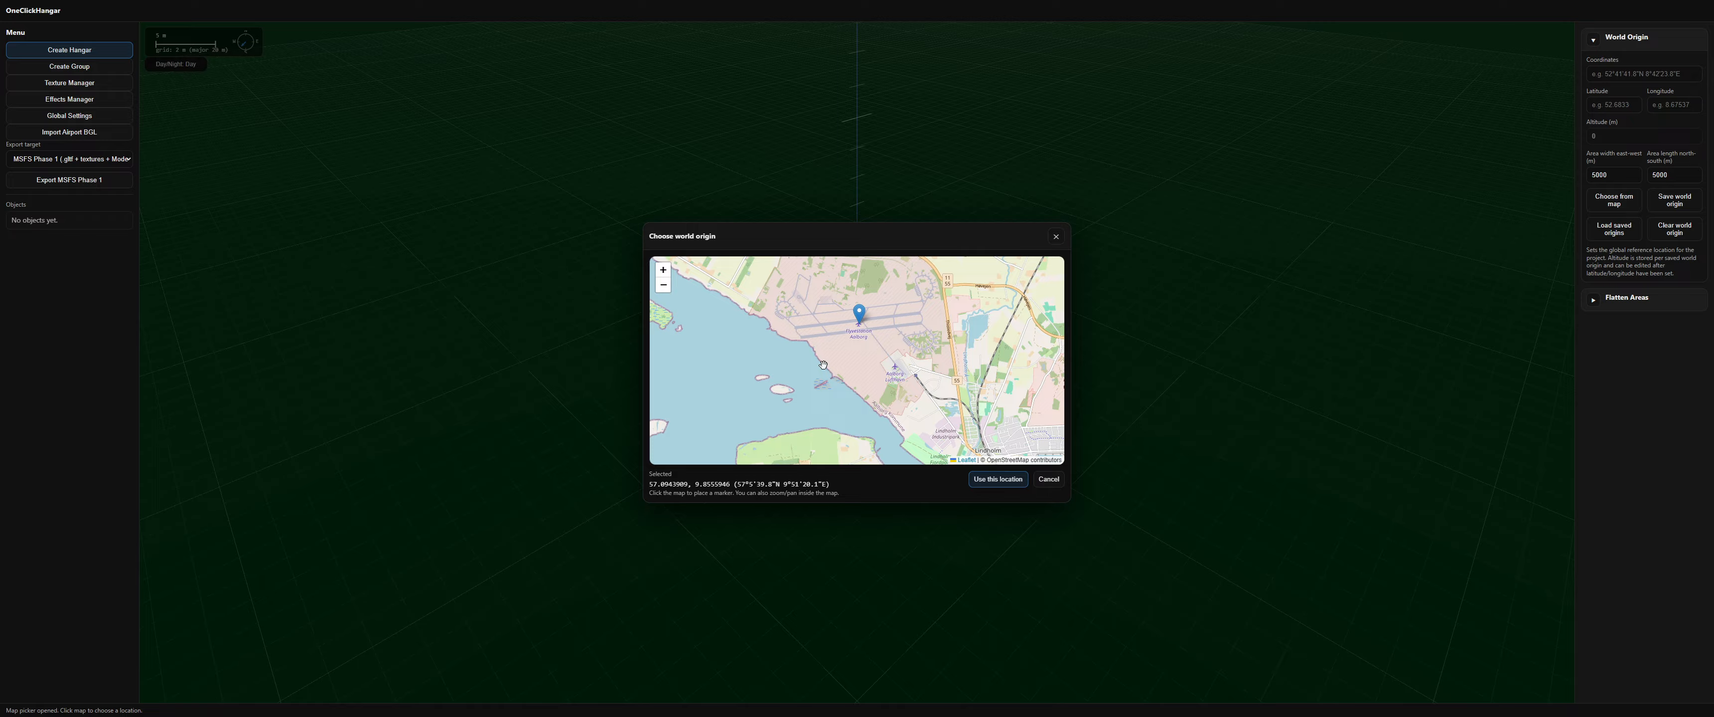
left_click(988, 483)
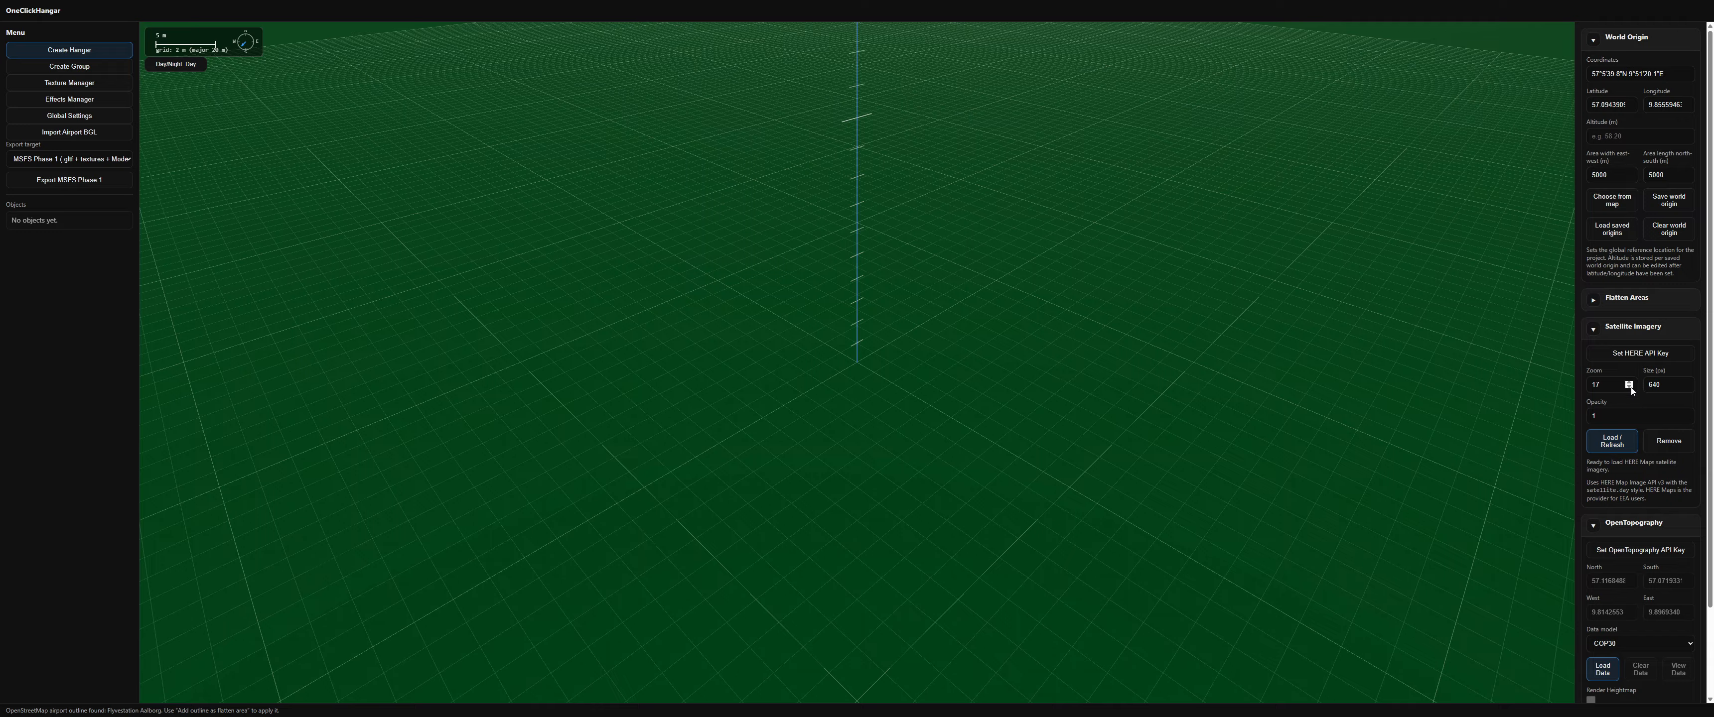
Step: Add the Flyvestation Aalborg OpenStreetMap airport outline as a flatten area
left_click(1595, 299)
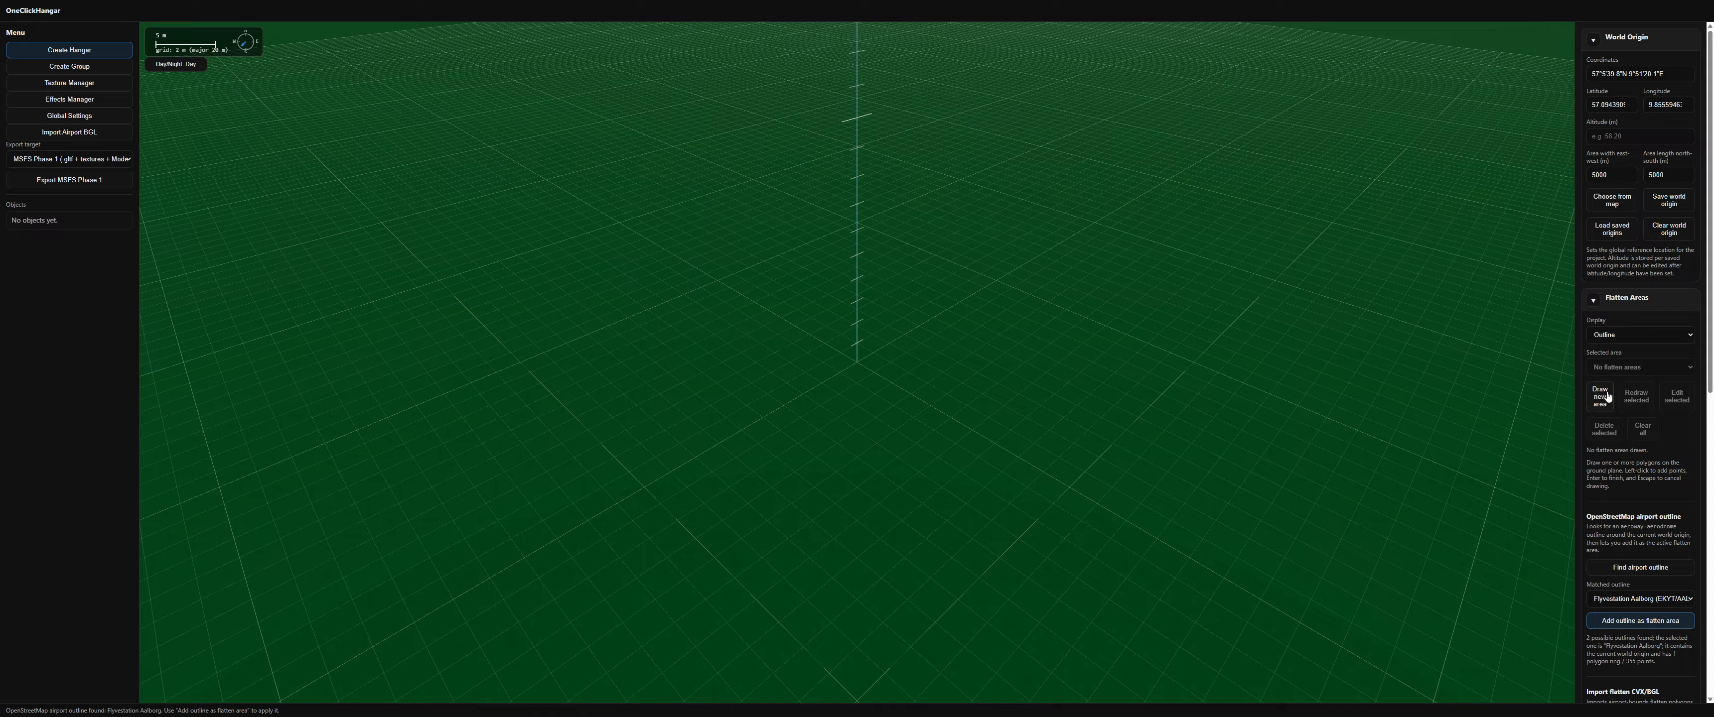
left_click(1602, 600)
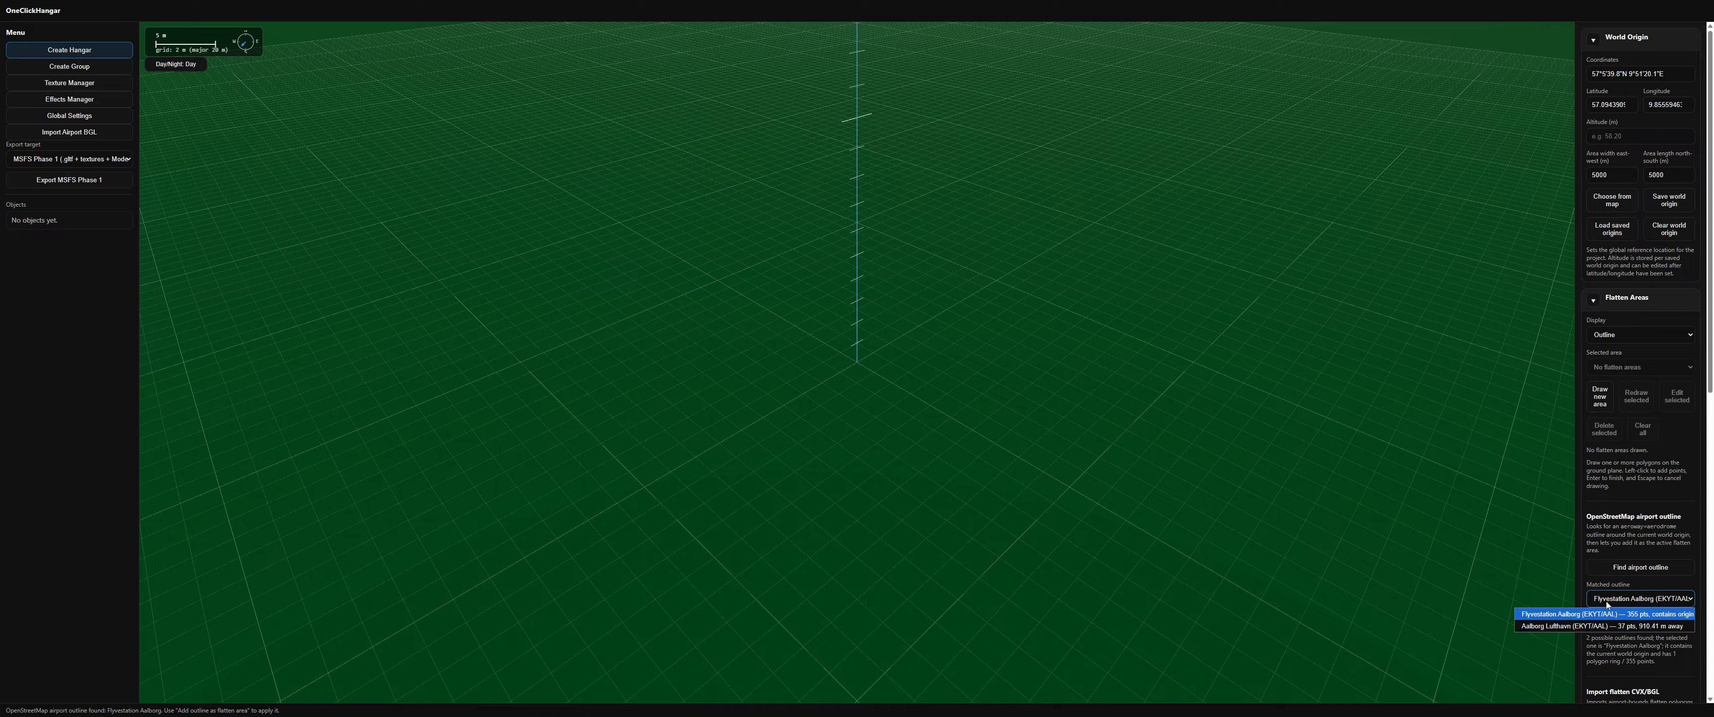
left_click(1609, 602)
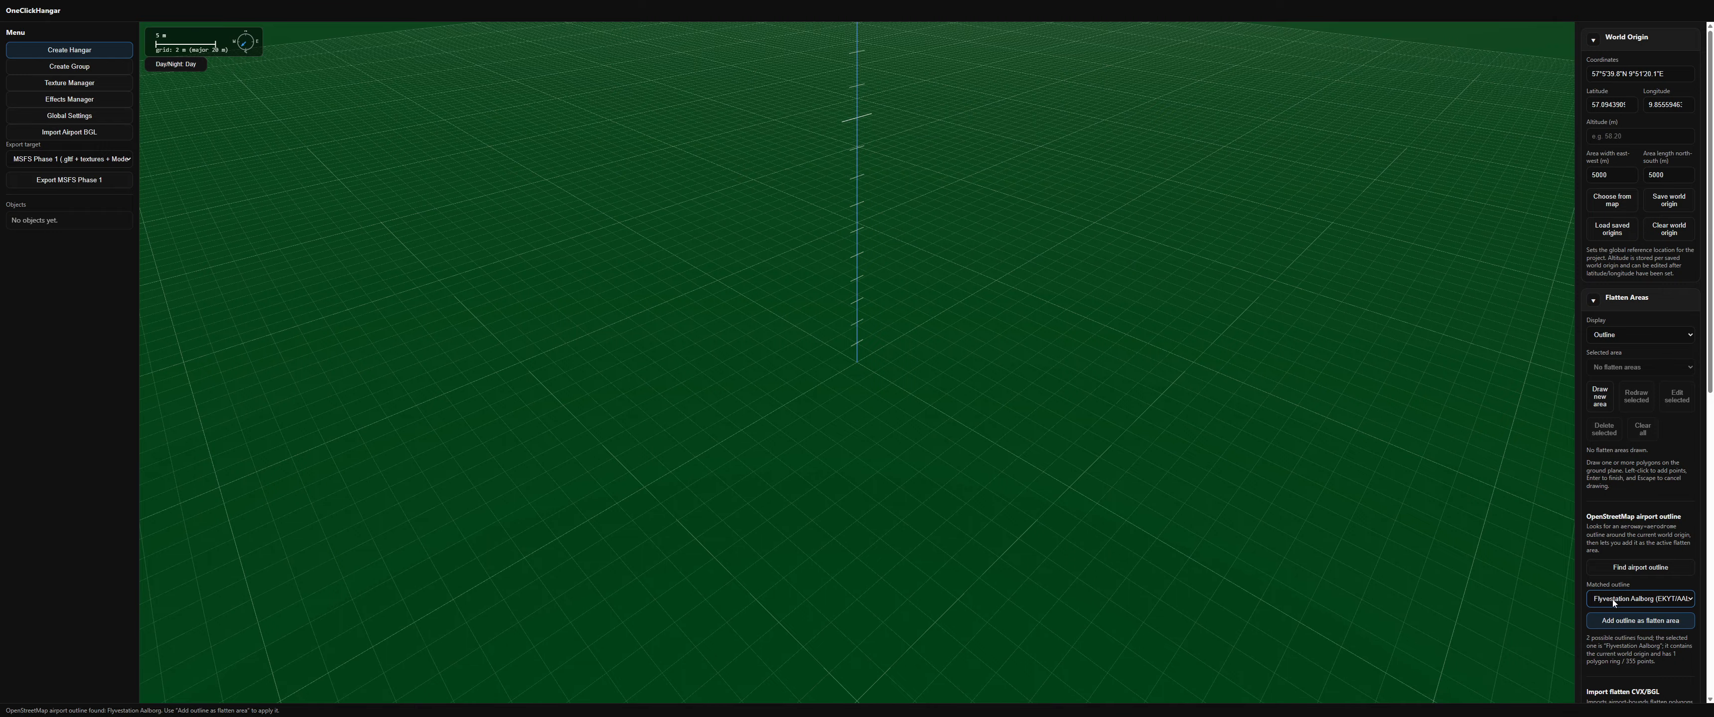
left_click(1623, 600)
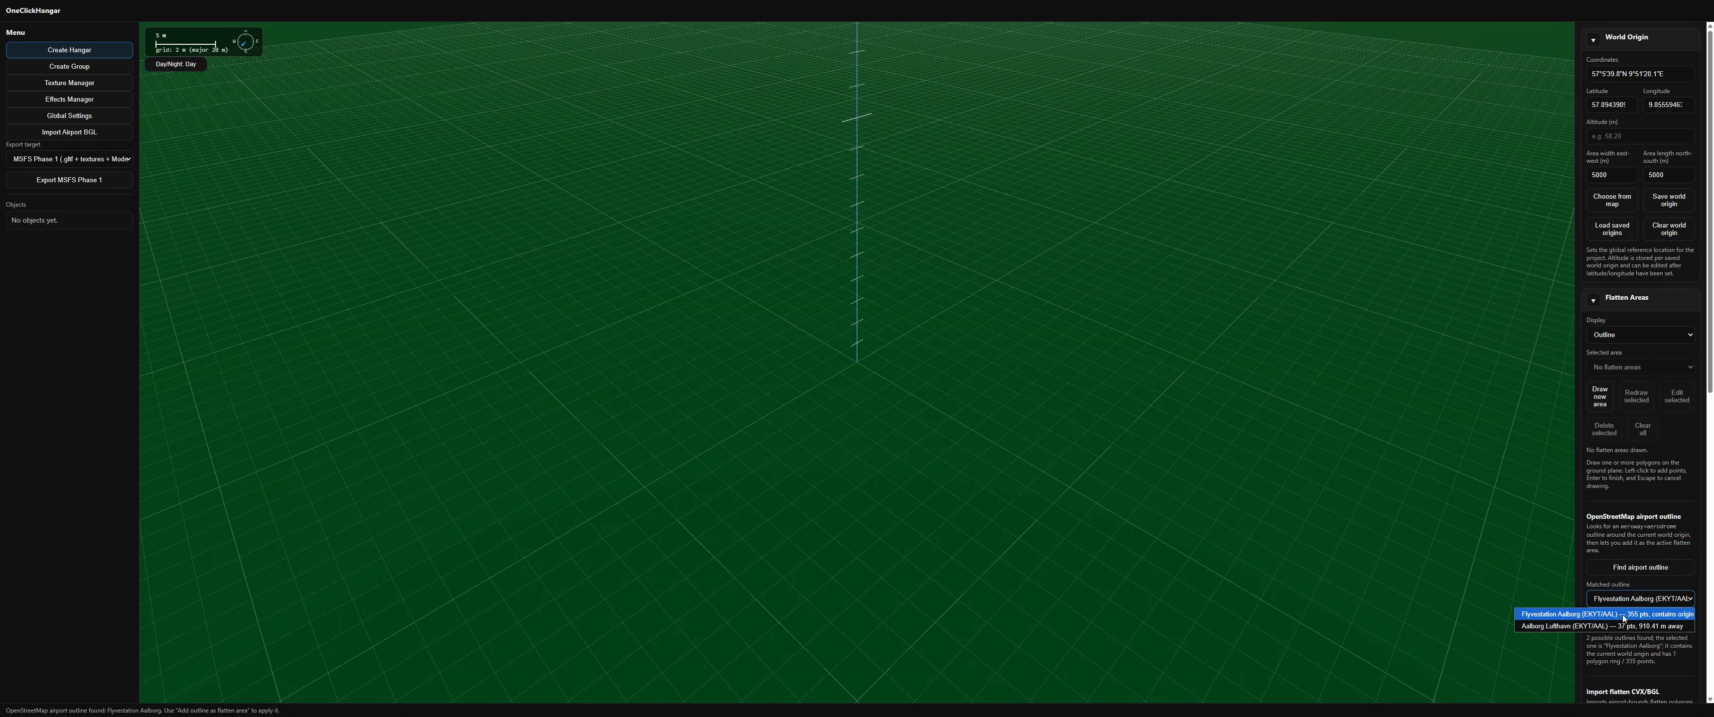
left_click(1629, 600)
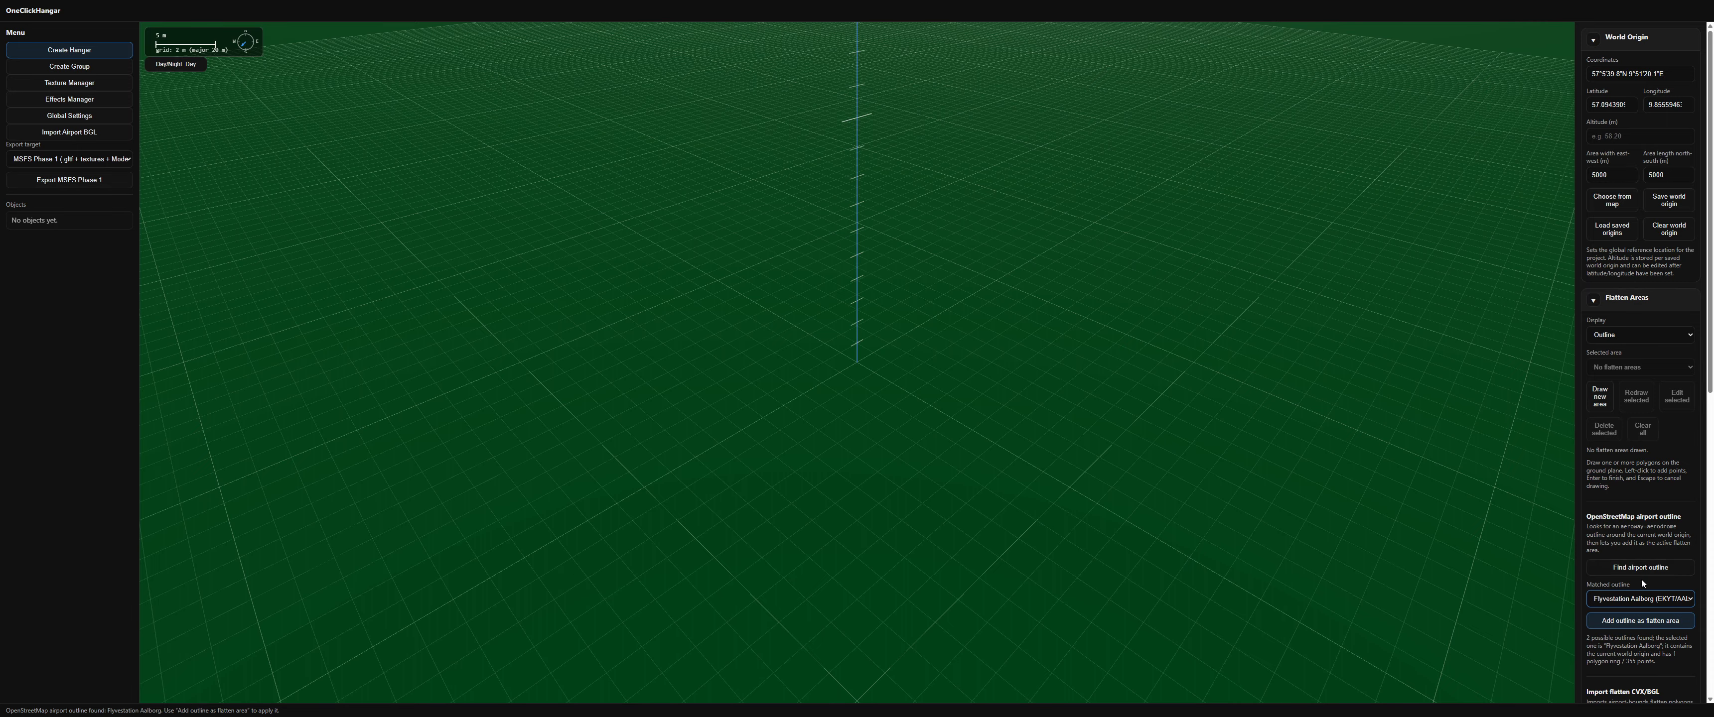
left_click(1633, 622)
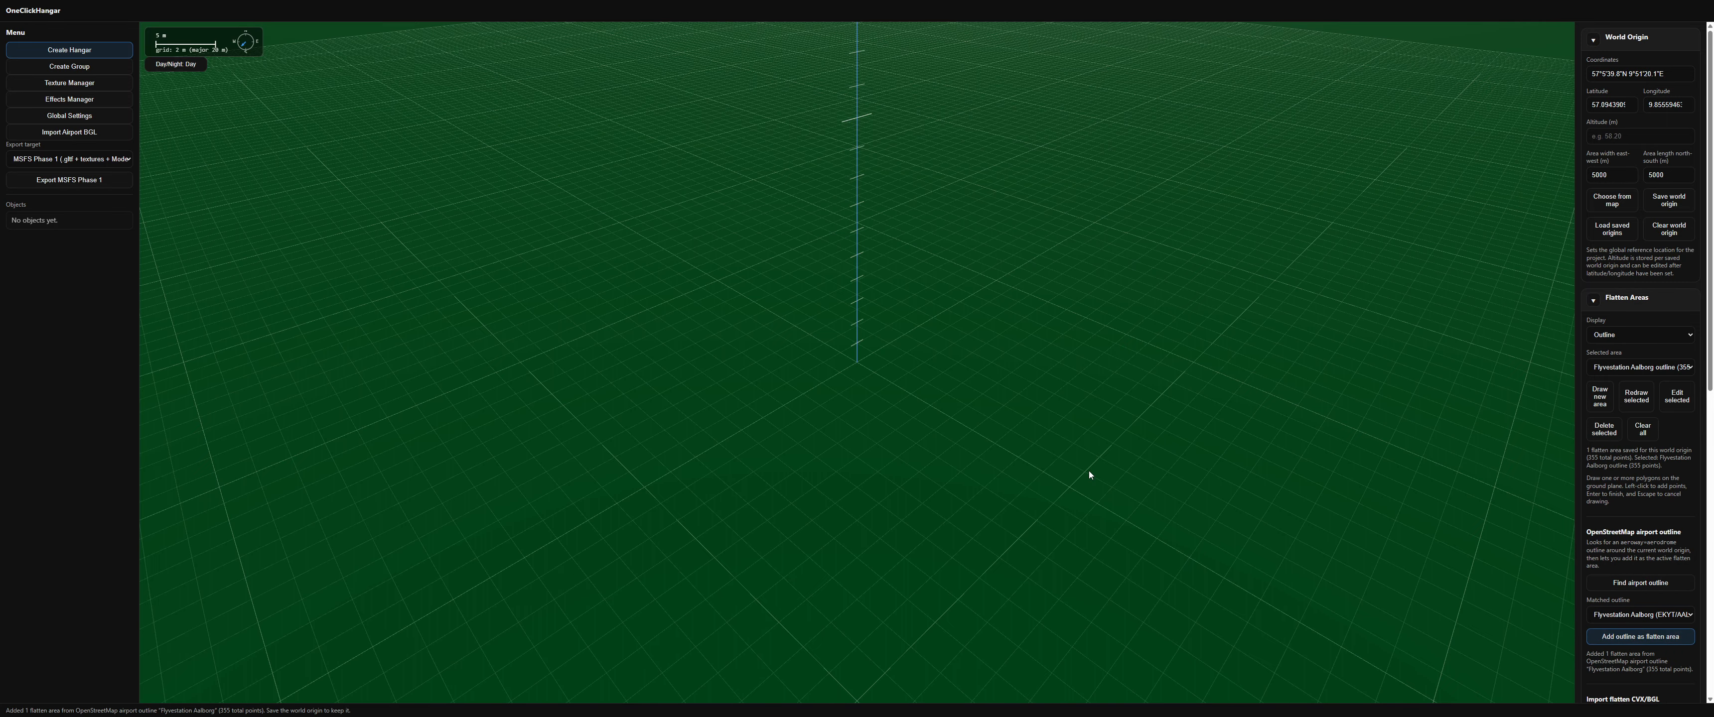
Step: Load HERE satellite imagery around the world origin
scroll(1058, 442, "down", 10)
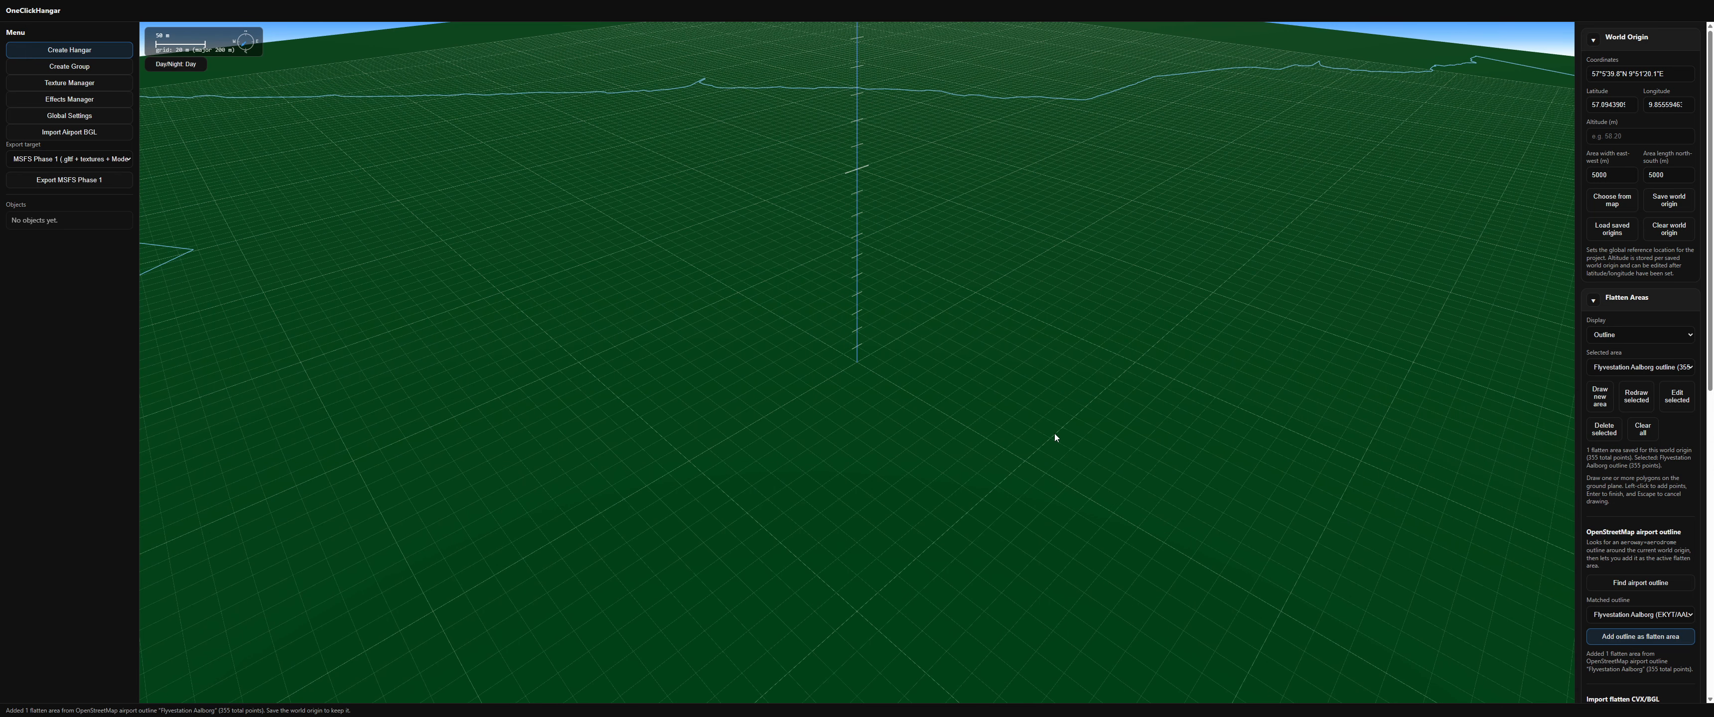
scroll(1054, 434, "down", 5)
left_click_drag(980, 467, 922, 440)
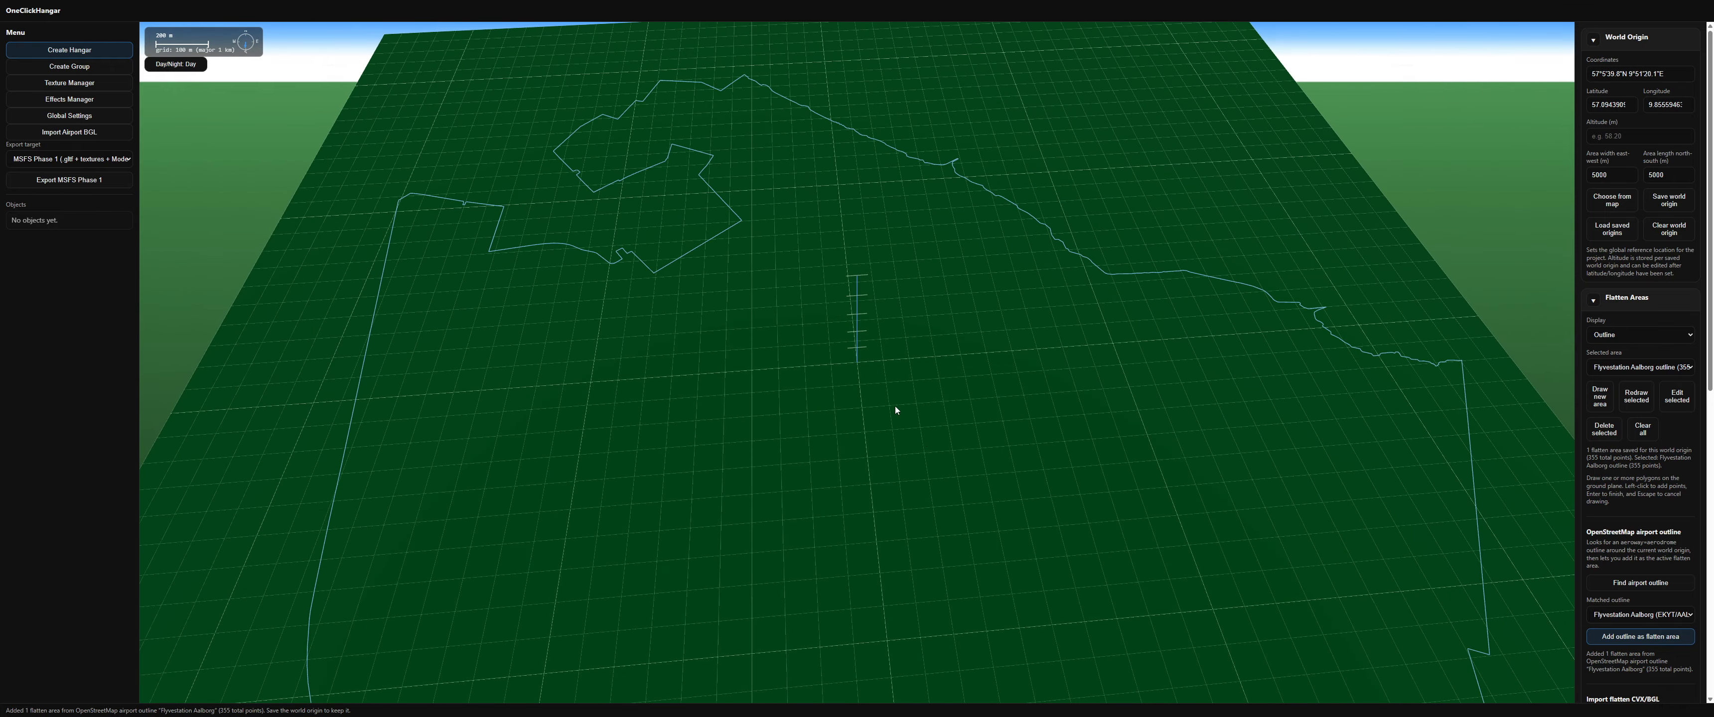
scroll(848, 369, "up", 5)
scroll(851, 366, "up", 2)
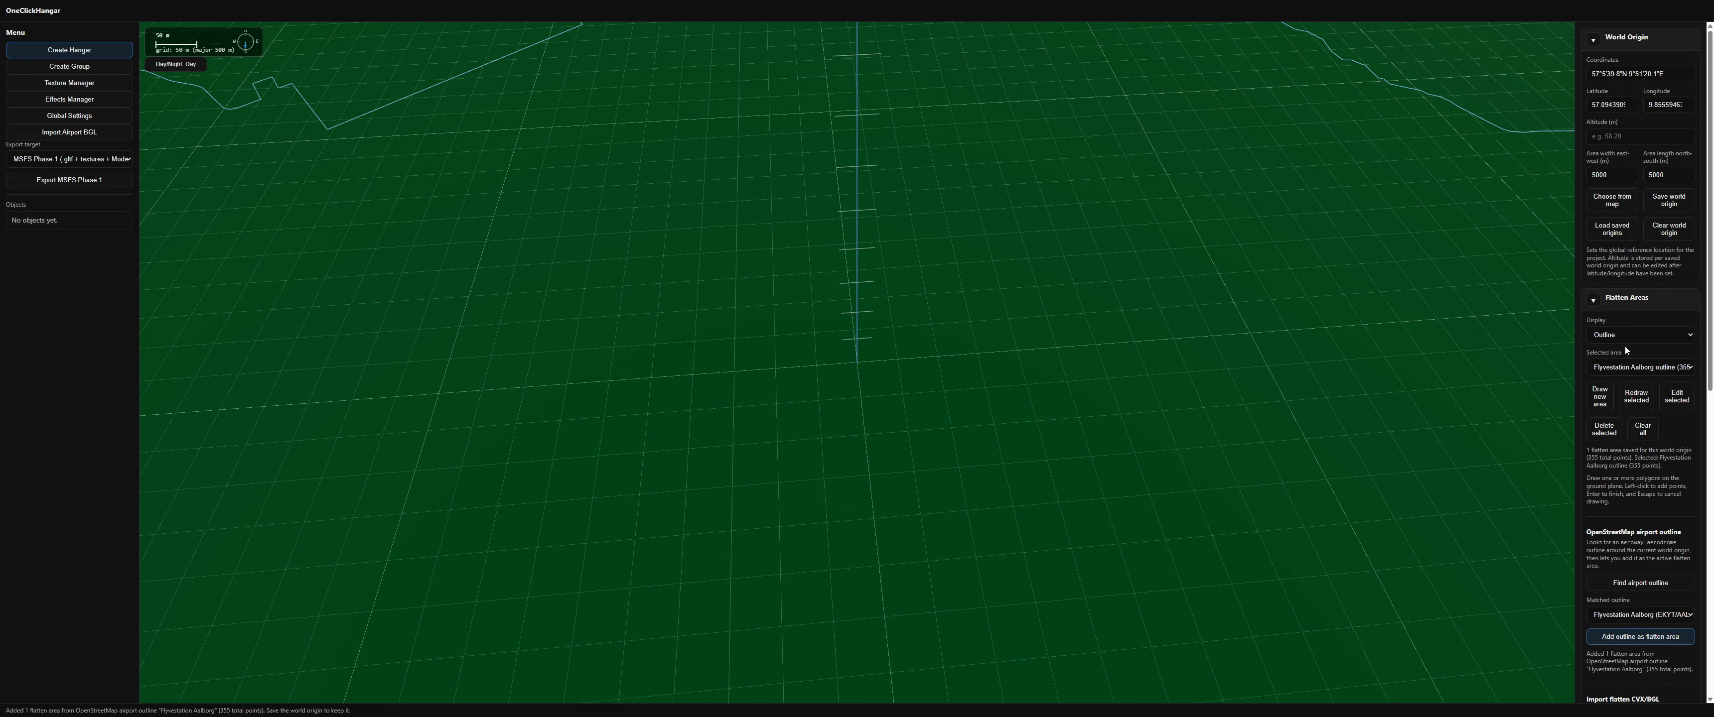
left_click(1593, 303)
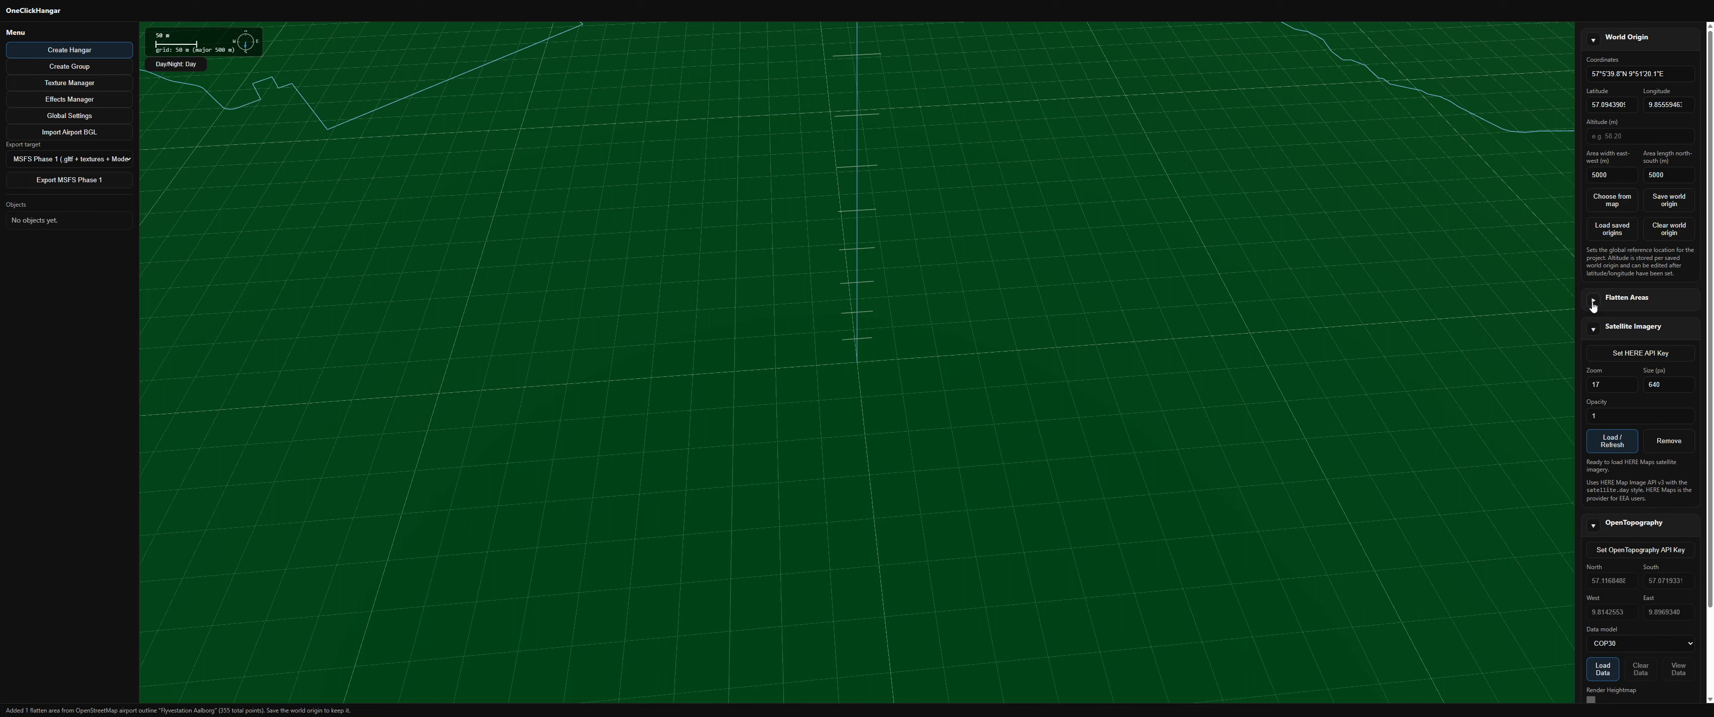
left_click(1594, 40)
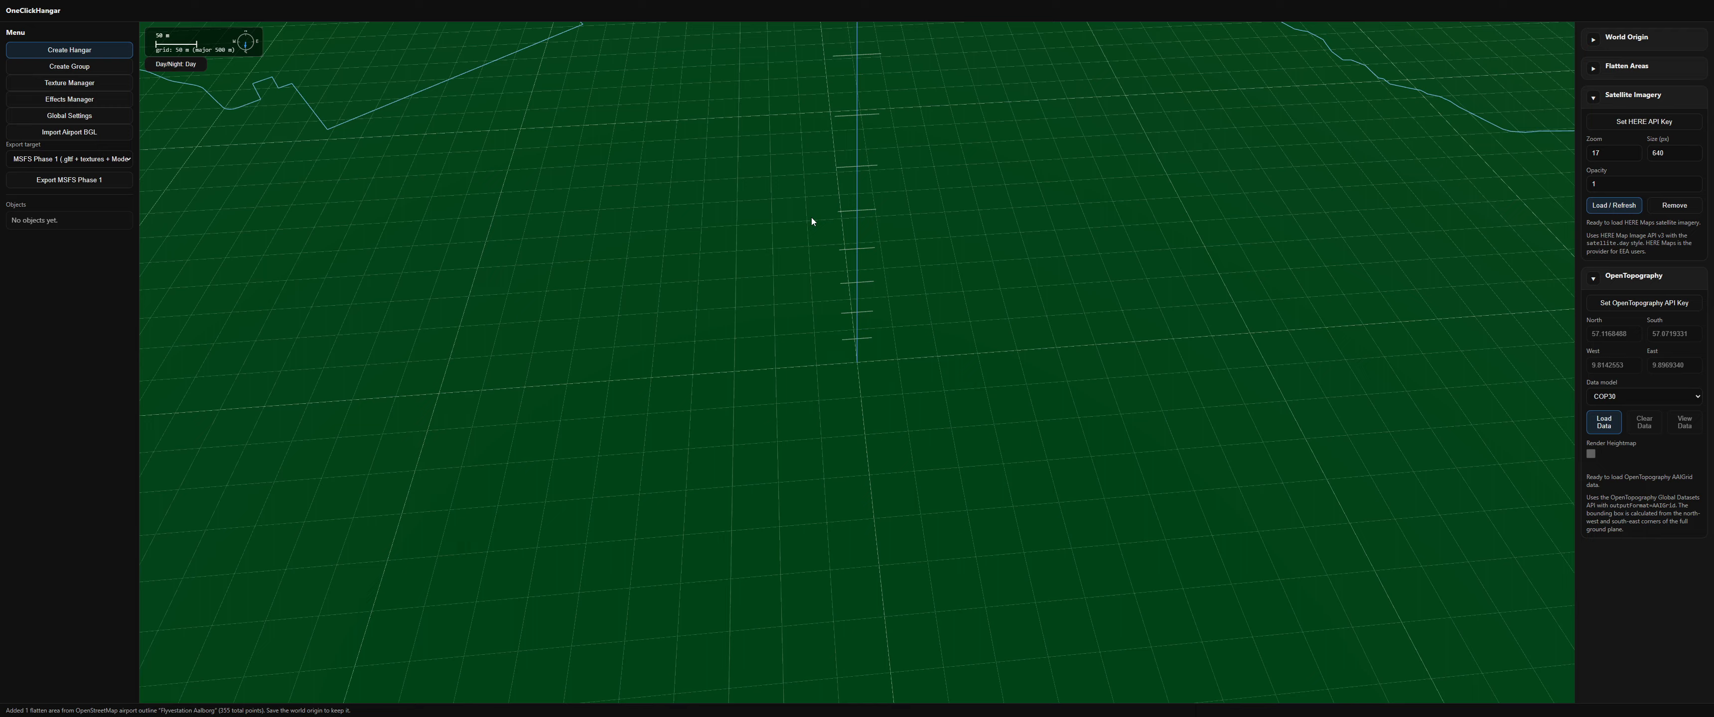
left_click(1611, 206)
Step: Select the loaded imagery tile and extend the satellite imagery with neighbouring tiles to the east
scroll(835, 300, "down", 5)
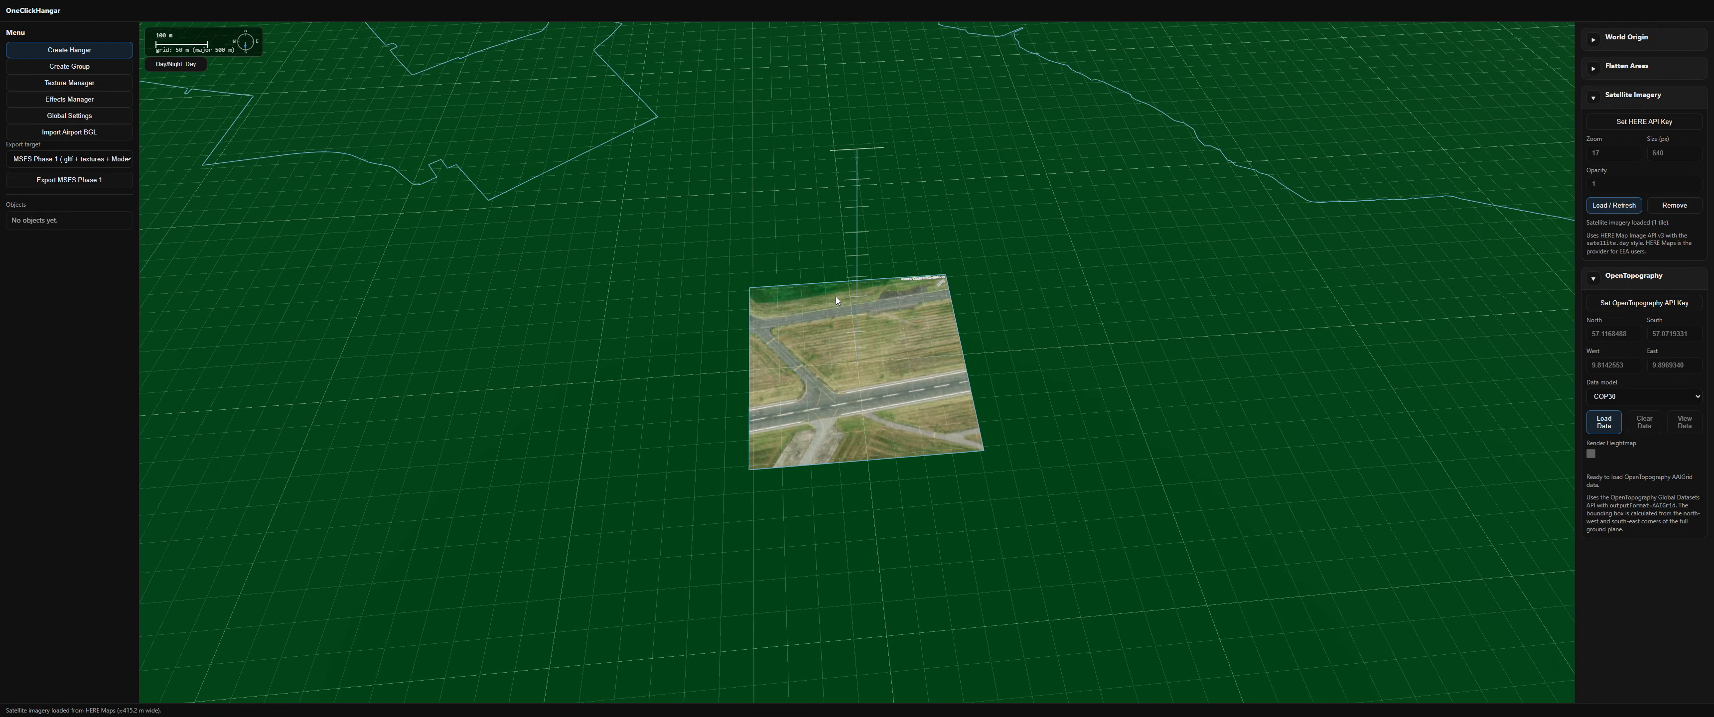
left_click_drag(849, 361, 840, 353)
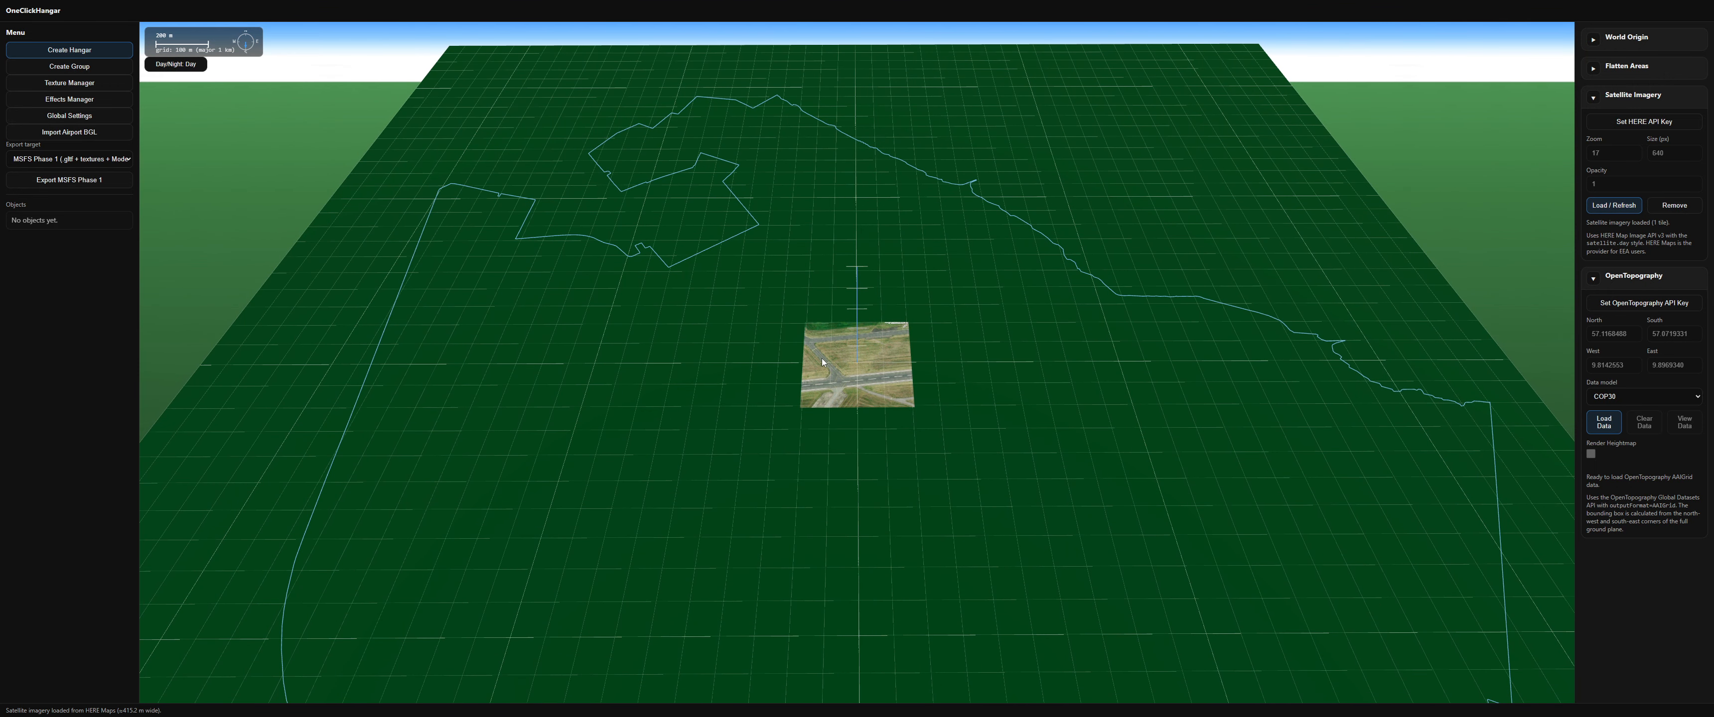
left_click(823, 358)
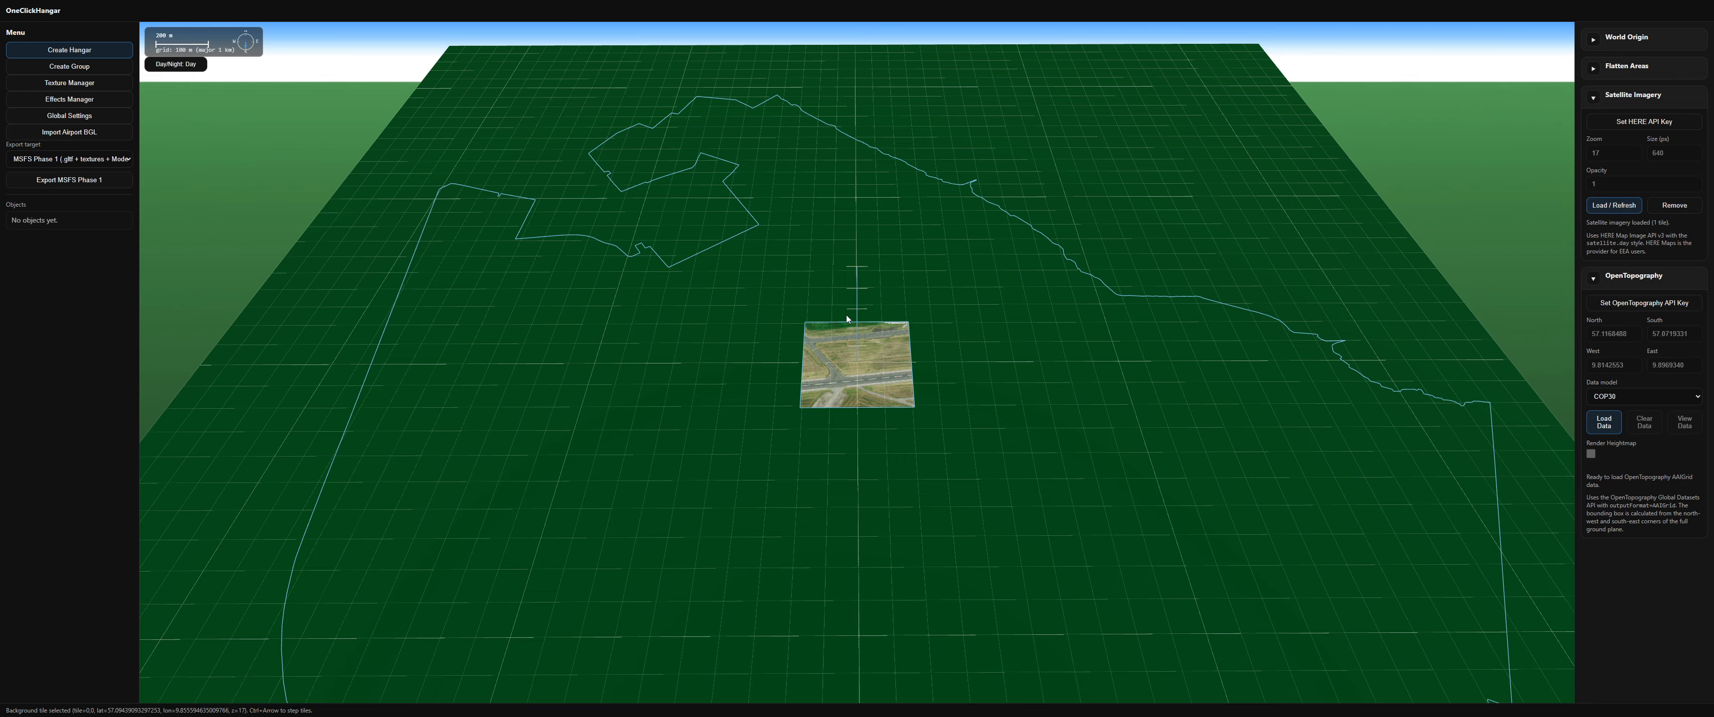
key("ctrl+Right")
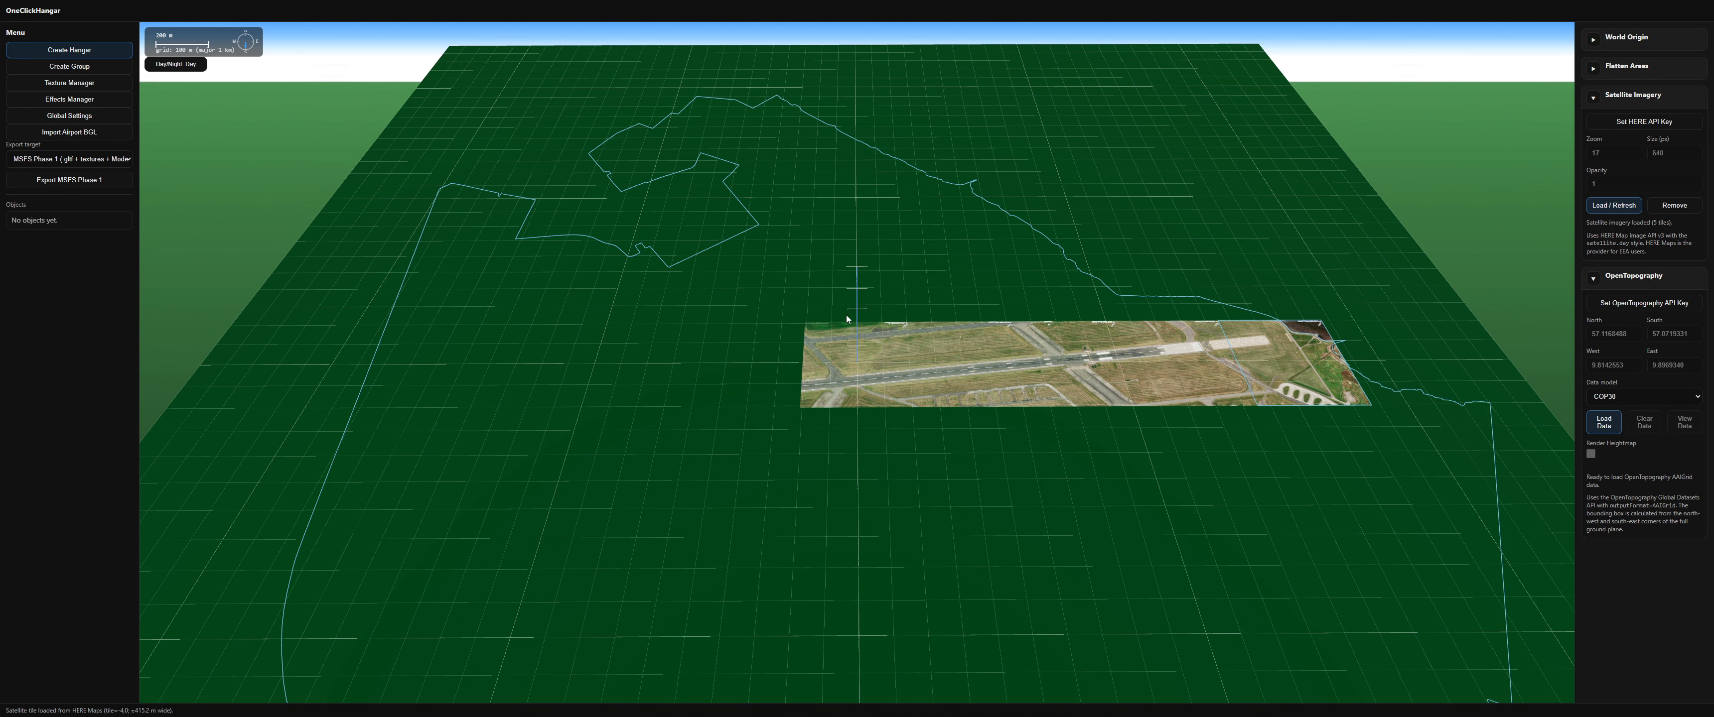
left_click_drag(847, 315, 1026, 316)
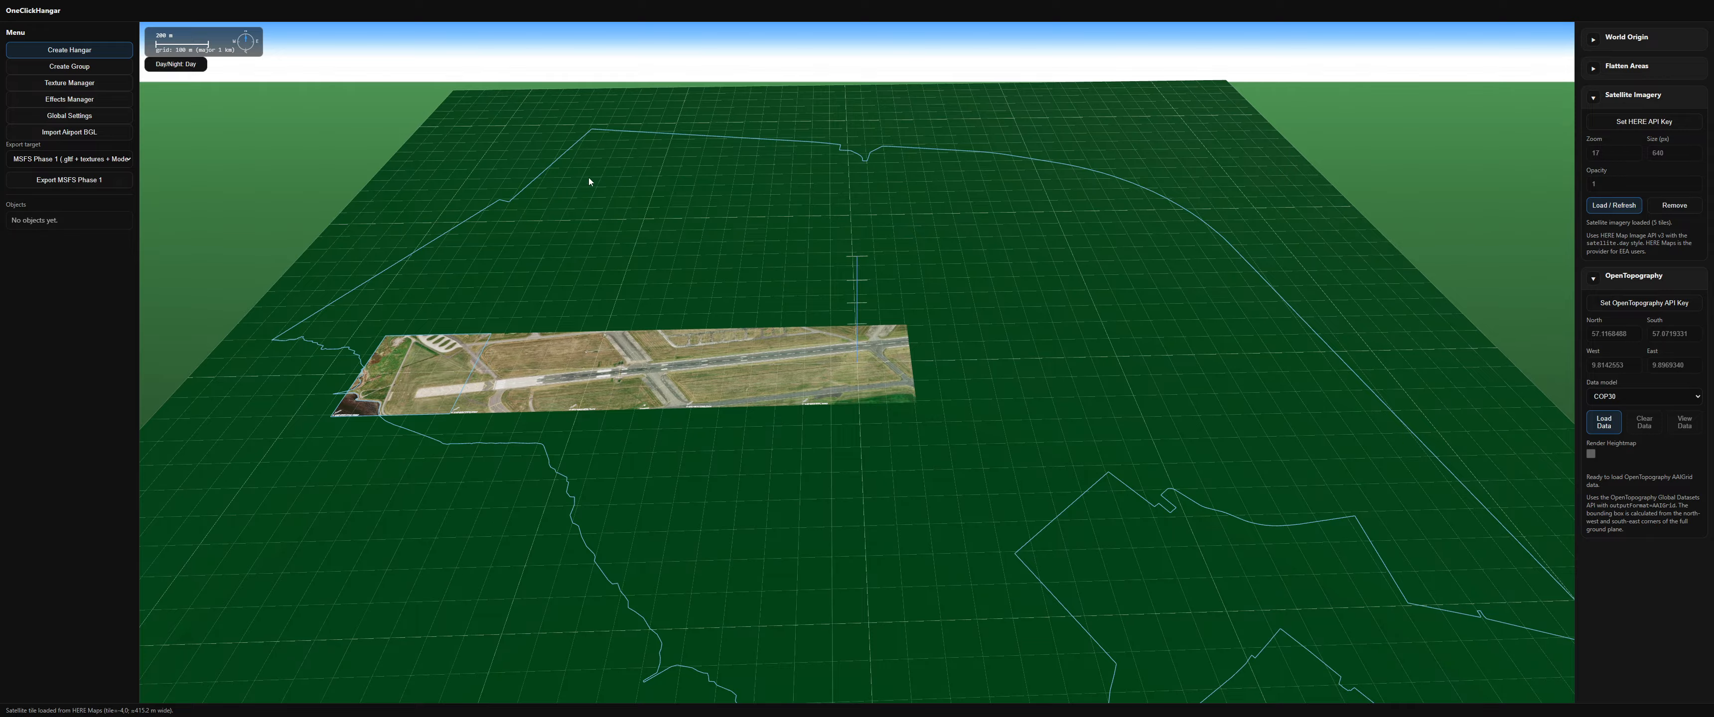
mouse_move(589, 178)
left_mouse_down()
mouse_move(581, 202)
mouse_move(587, 178)
left_mouse_up()
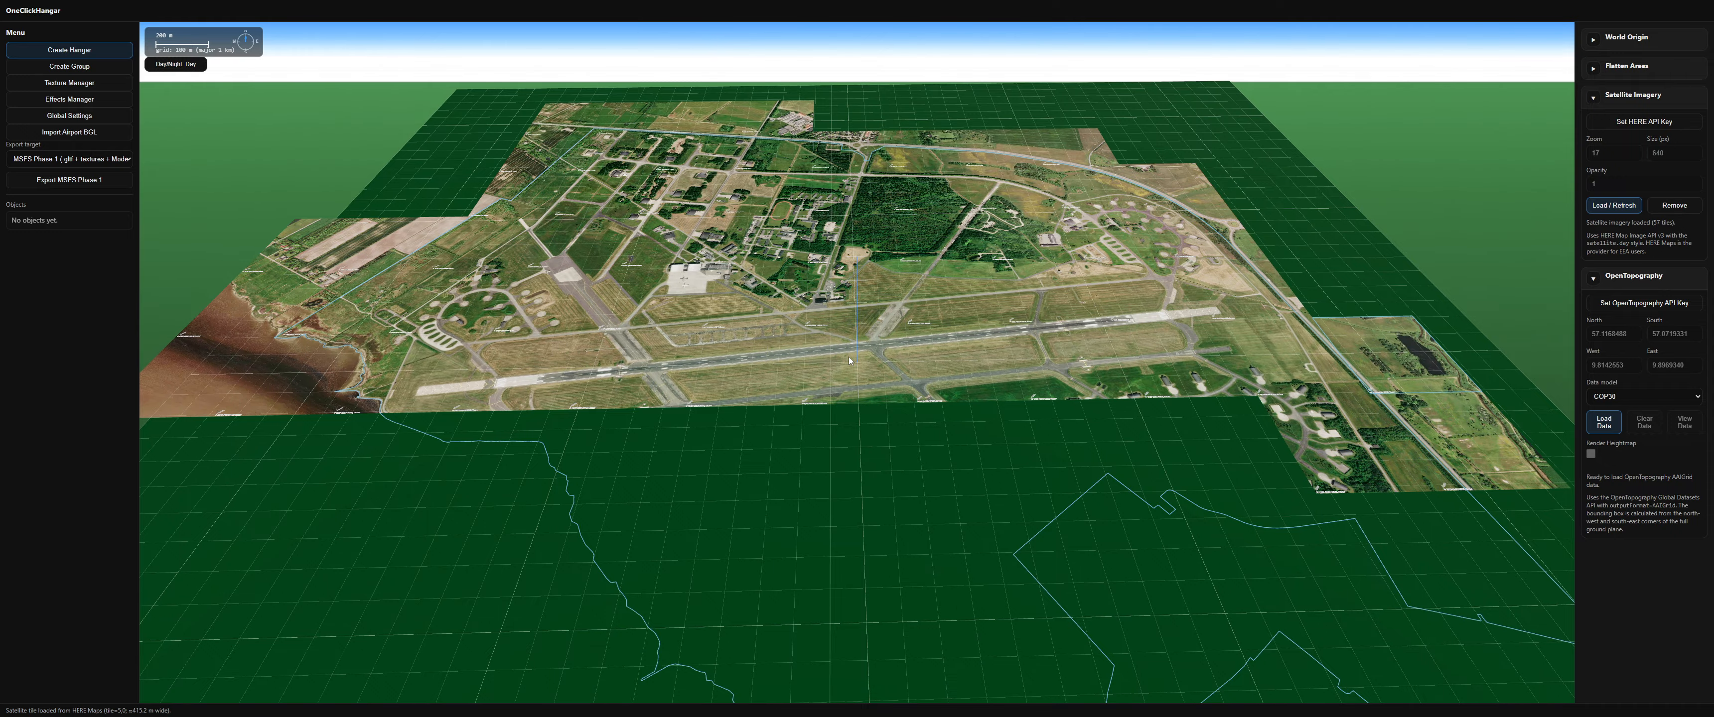
Step: Add more satellite imagery tiles southward and eastward from the selected tile
mouse_move(849, 356)
left_mouse_down()
mouse_move(672, 417)
mouse_move(835, 367)
left_mouse_up()
left_click_drag(775, 431, 1008, 243)
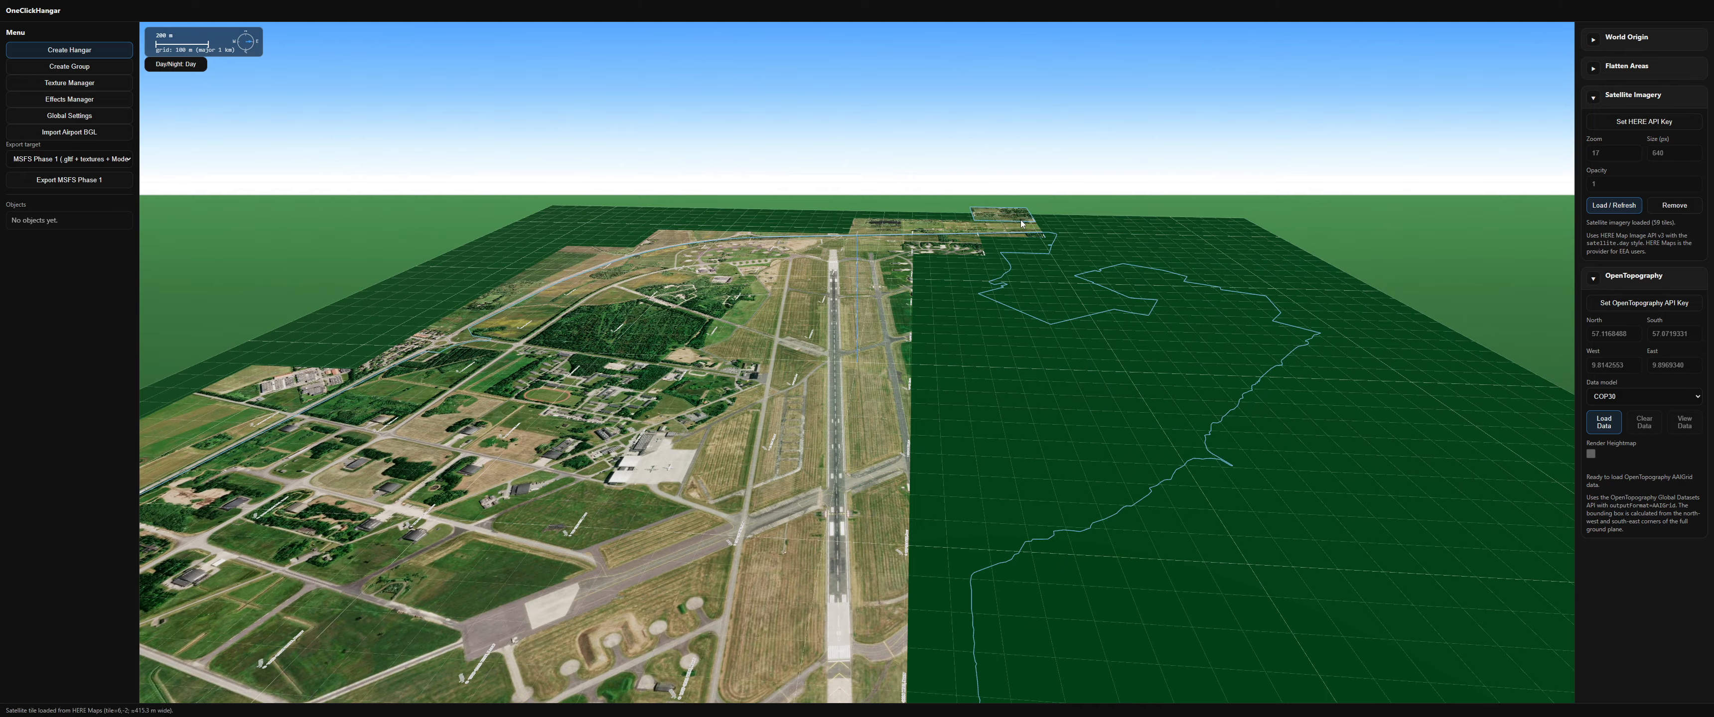
key("ctrl+Down")
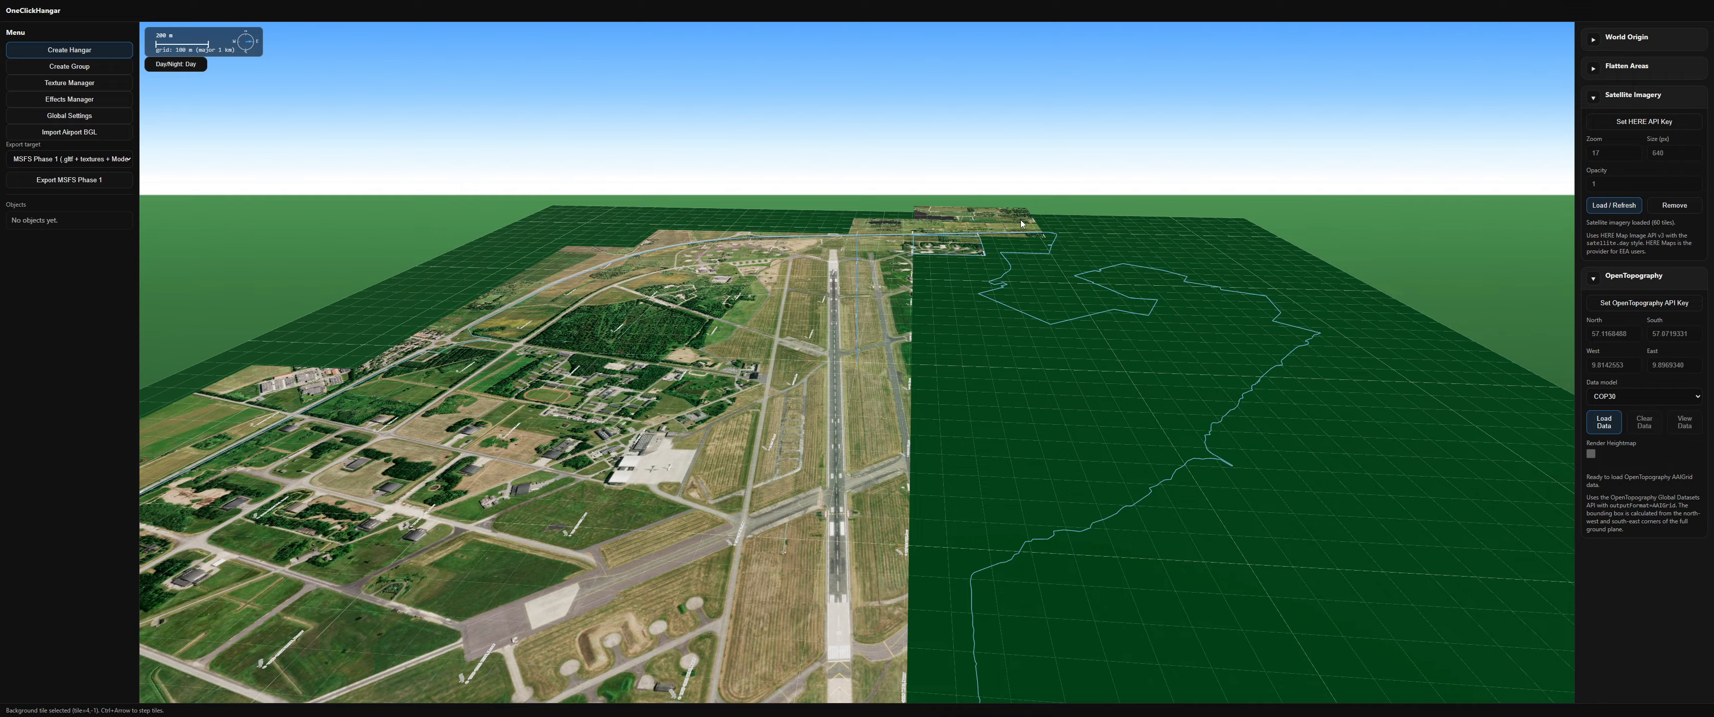
key("ctrl+Down")
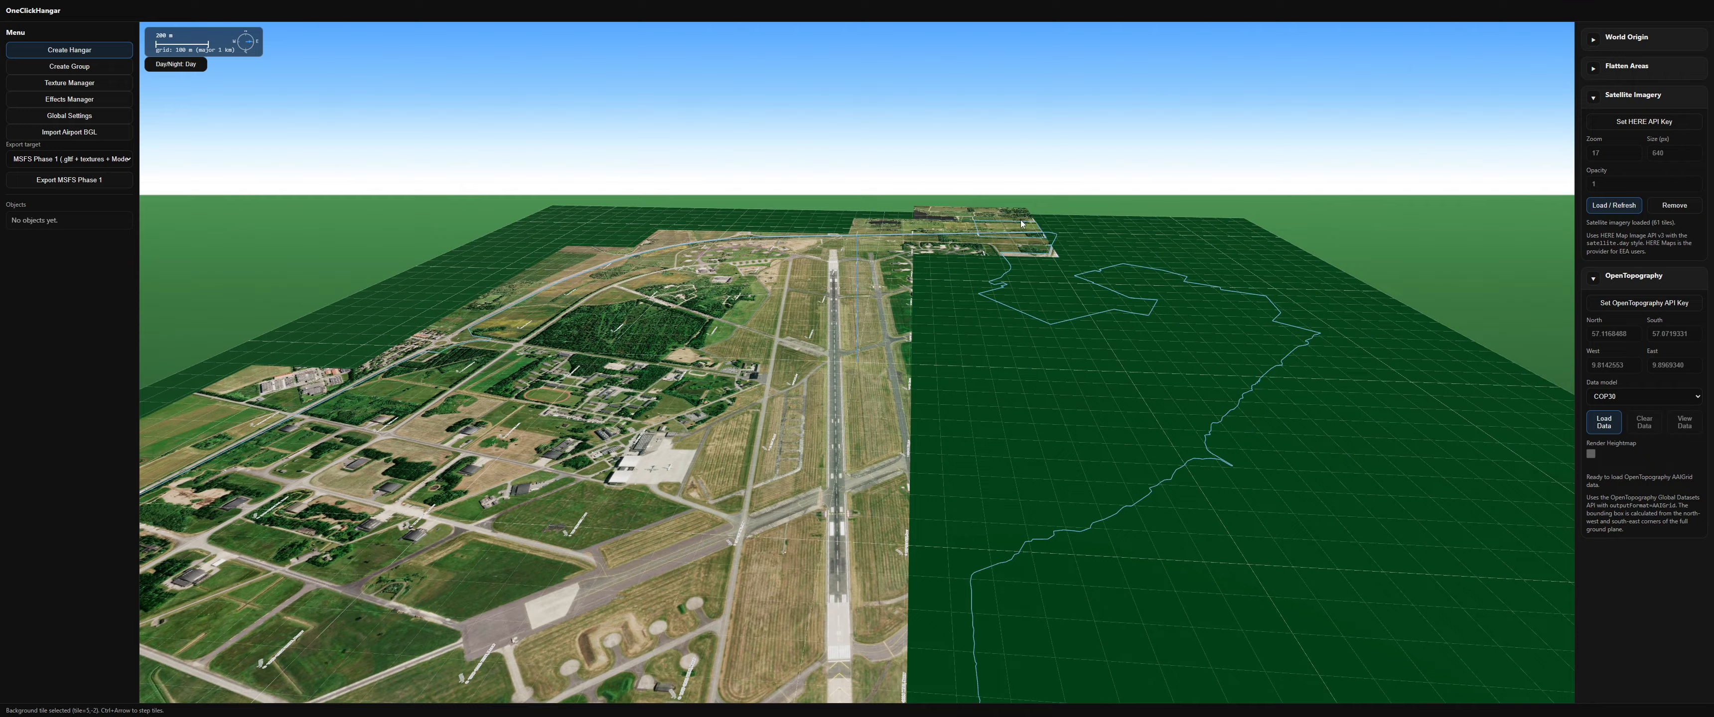
key("ctrl+Right")
key("ctrl+Down")
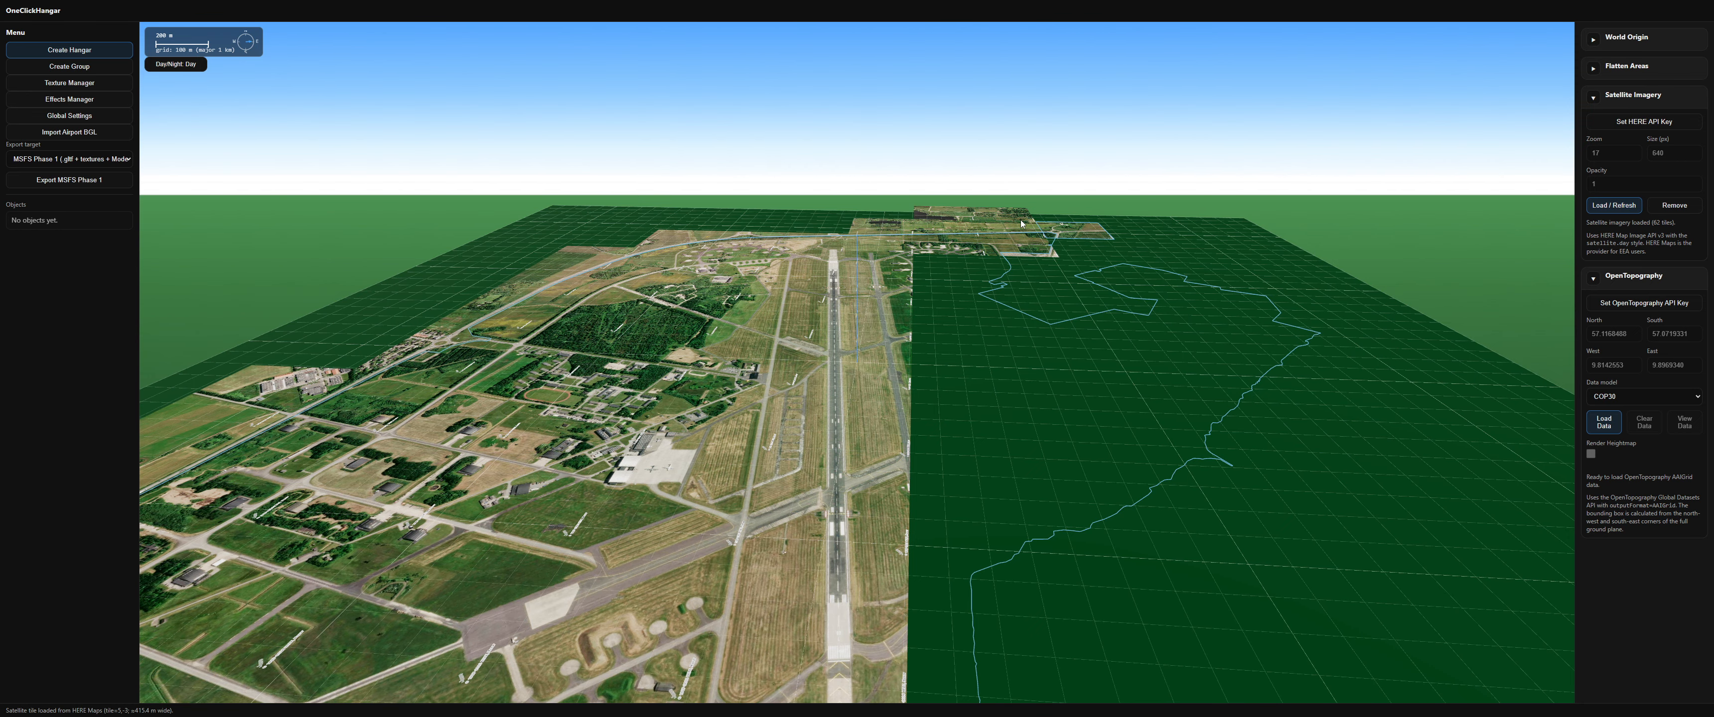
Step: Select a tile at the imagery's edge and extend the satellite imagery further westward and northward
left_click_drag(1404, 325, 855, 138)
left_click_drag(690, 313, 776, 470)
left_click(1303, 335)
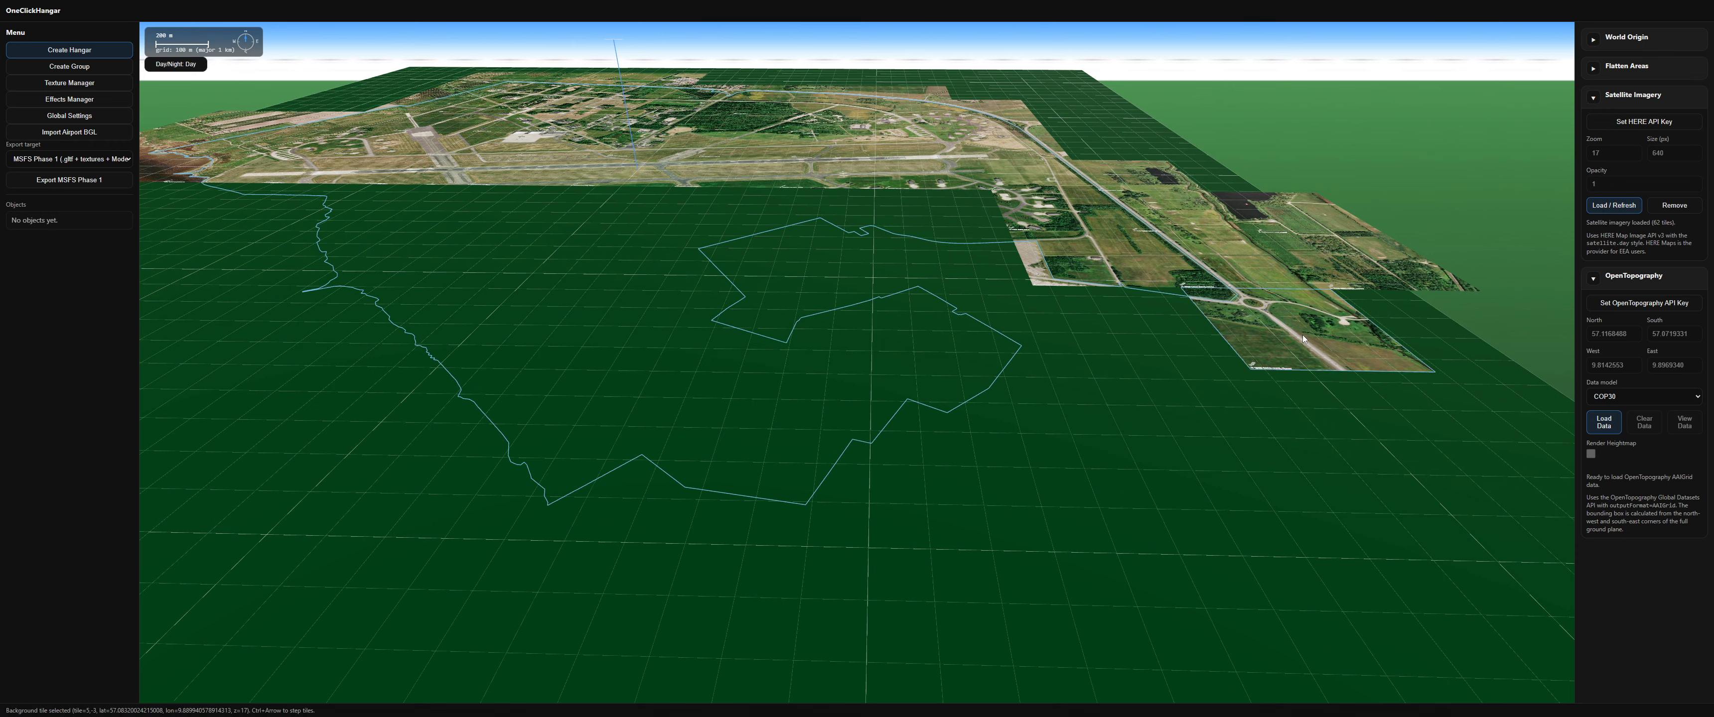
key("ctrl+Left")
key("ctrl+Left")
key("ctrl+Up")
key("ctrl+Up")
key("ctrl+Left")
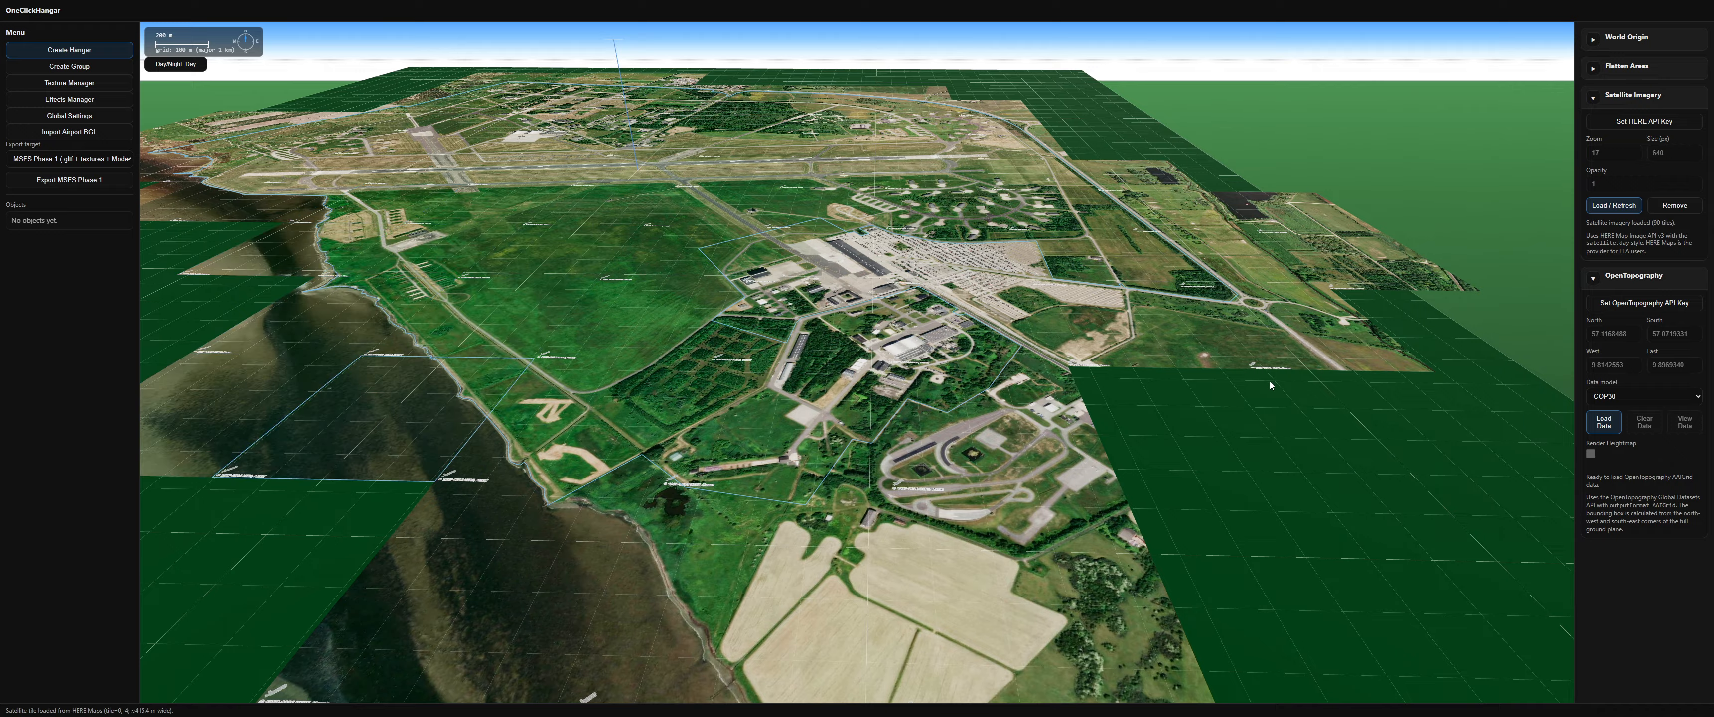
Step: Load the OpenTopography COP30 elevation data for the airport area
left_click_drag(960, 339, 921, 343)
scroll(920, 342, "up", 5)
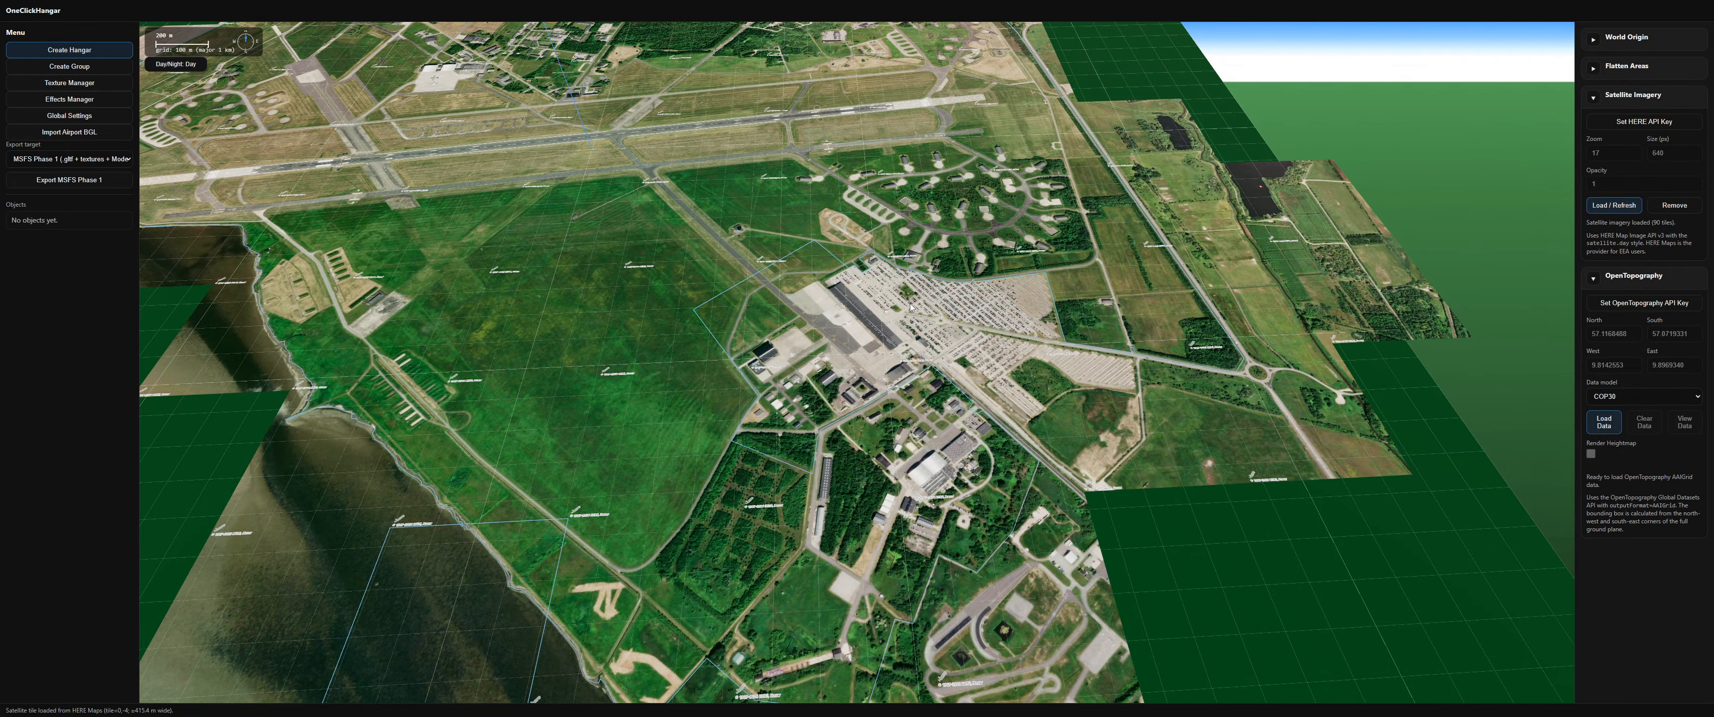
right_click_drag(681, 314, 732, 353)
scroll(740, 402, "down", 5)
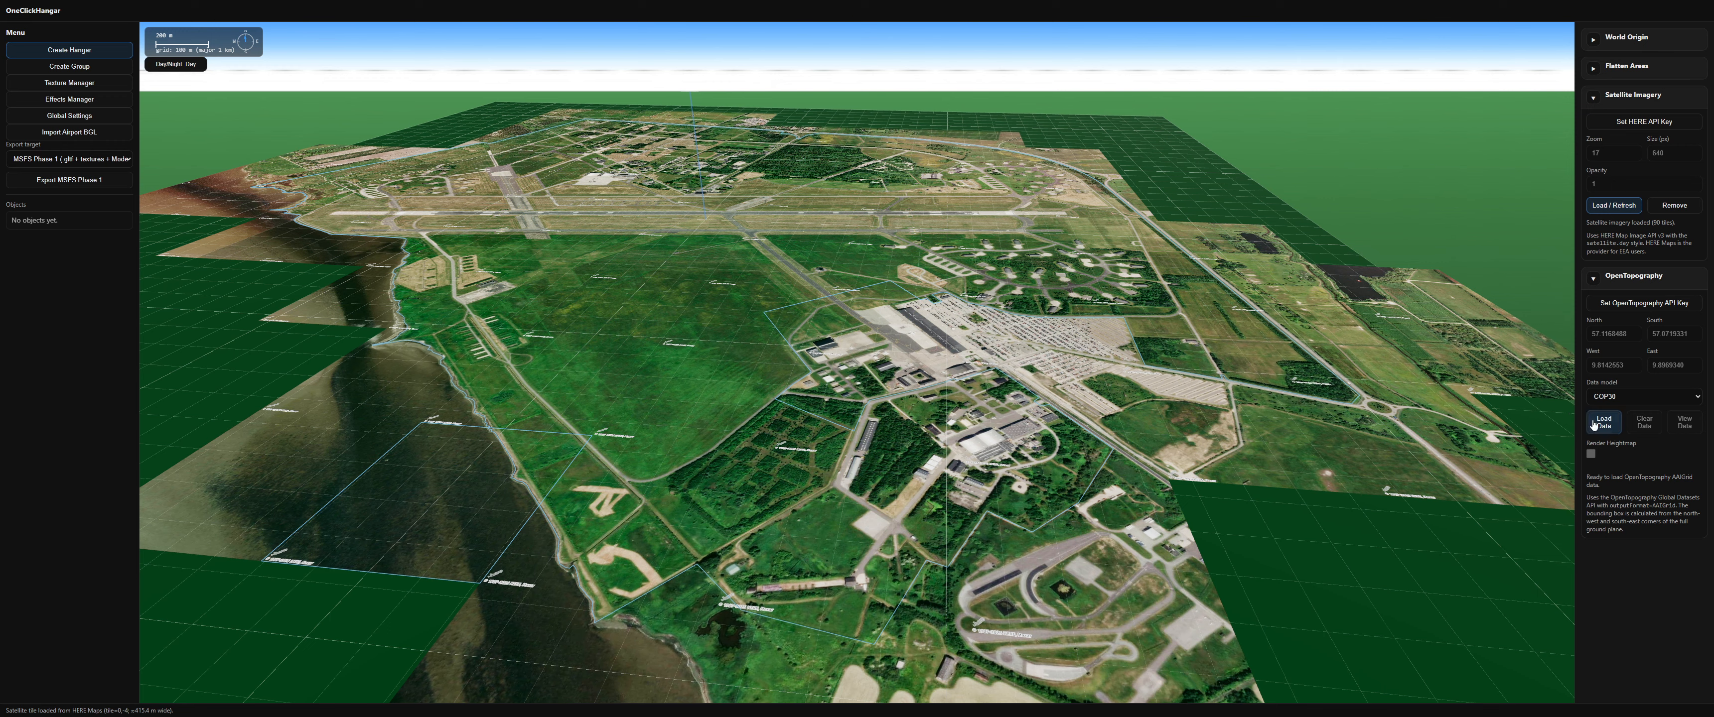
left_click(1592, 42)
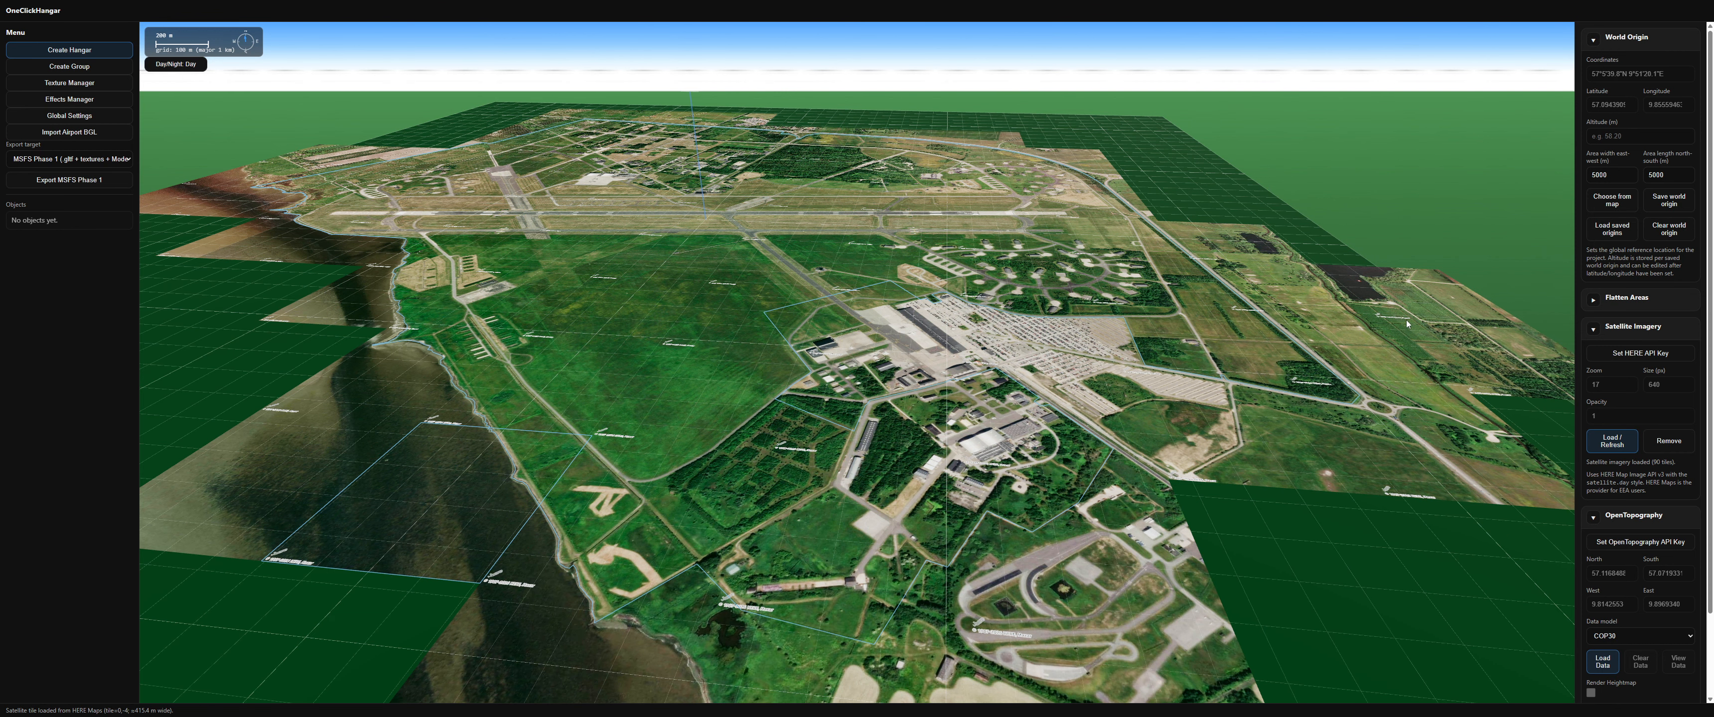
mouse_move(1014, 437)
left_mouse_down()
mouse_move(976, 253)
mouse_move(994, 418)
left_mouse_up()
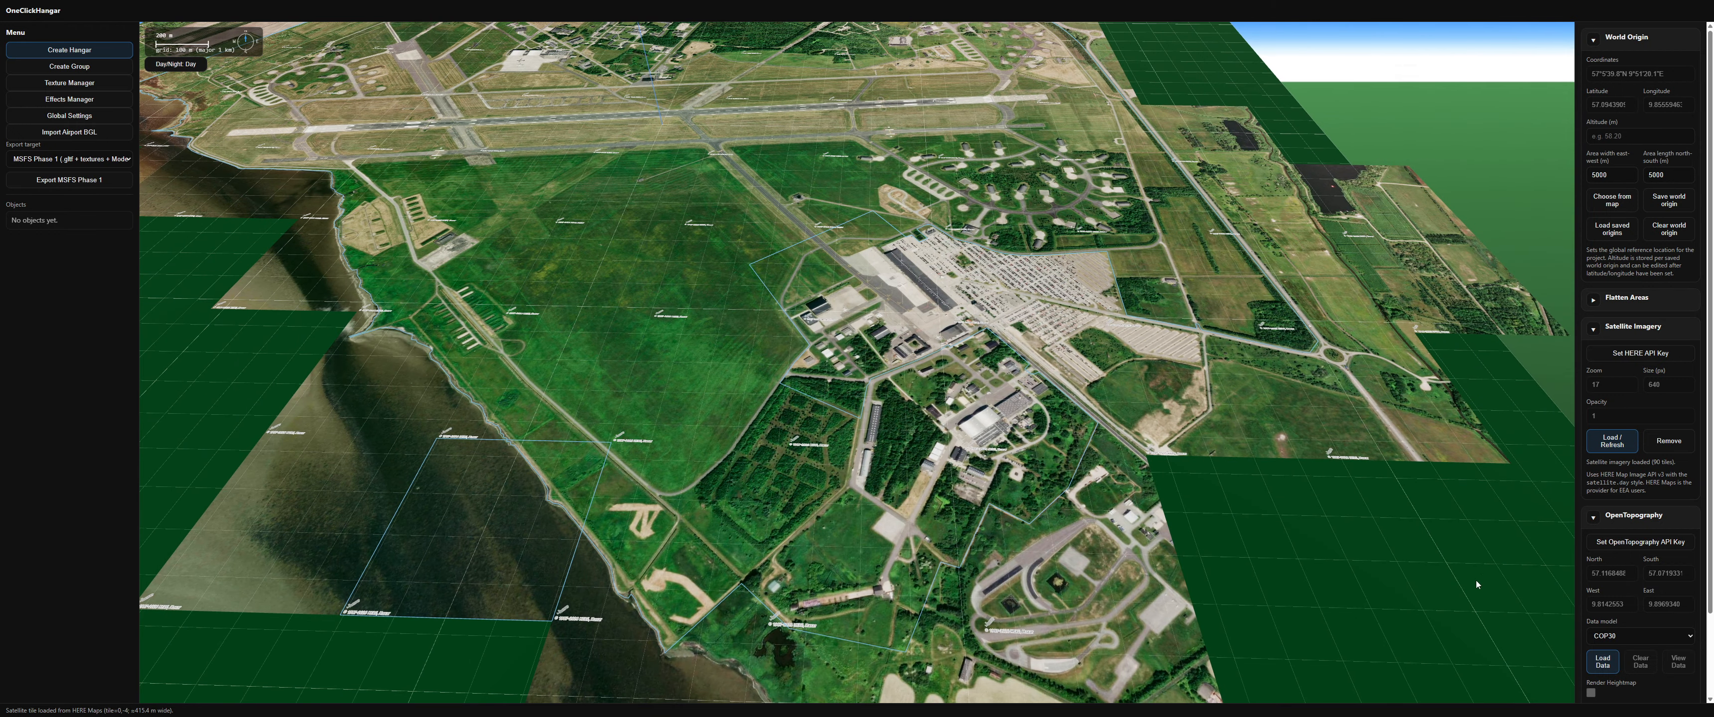
left_click(1614, 665)
left_click(1588, 36)
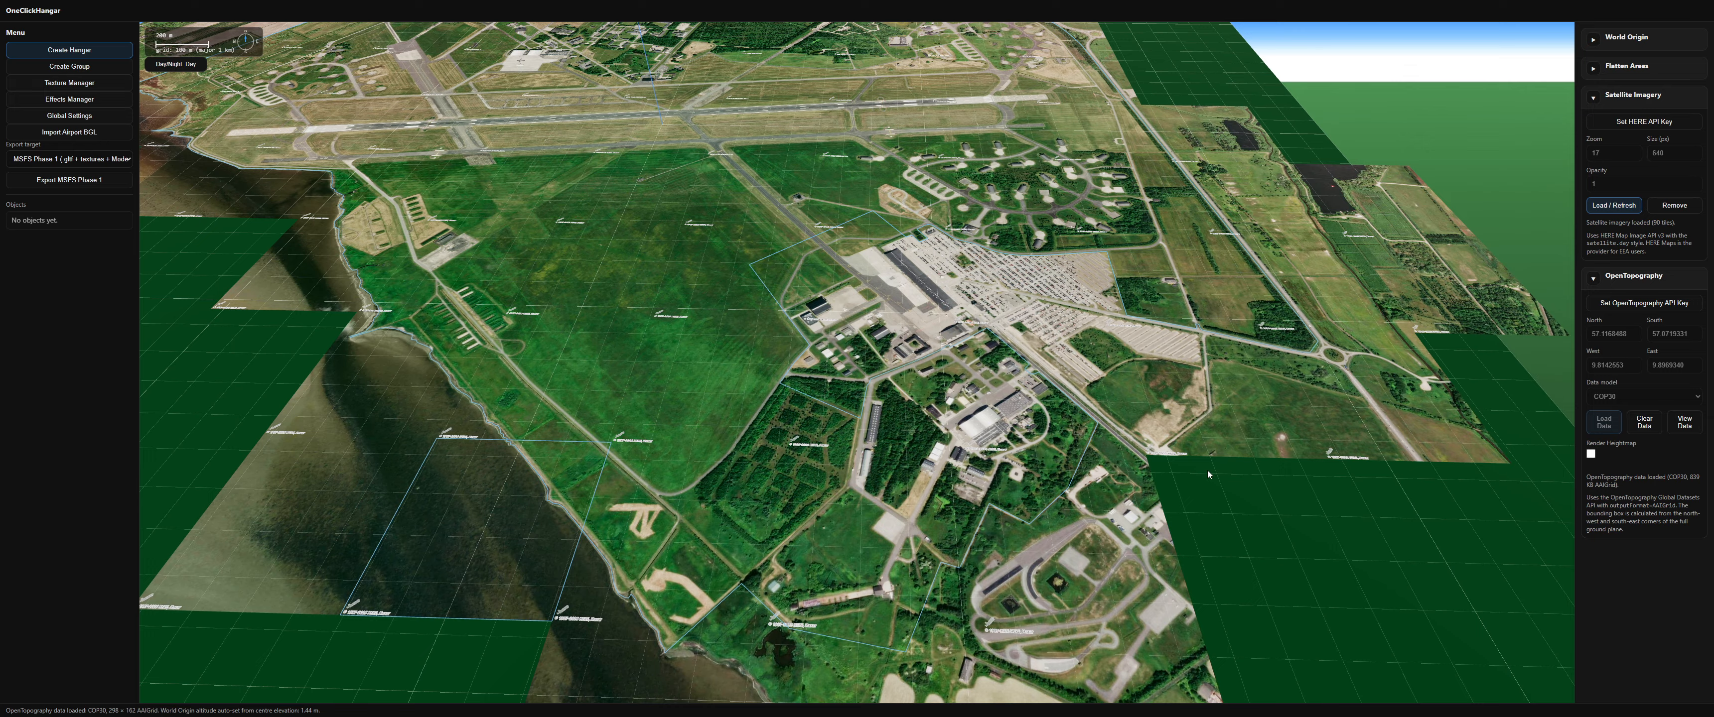
left_click_drag(1090, 407, 1242, 362)
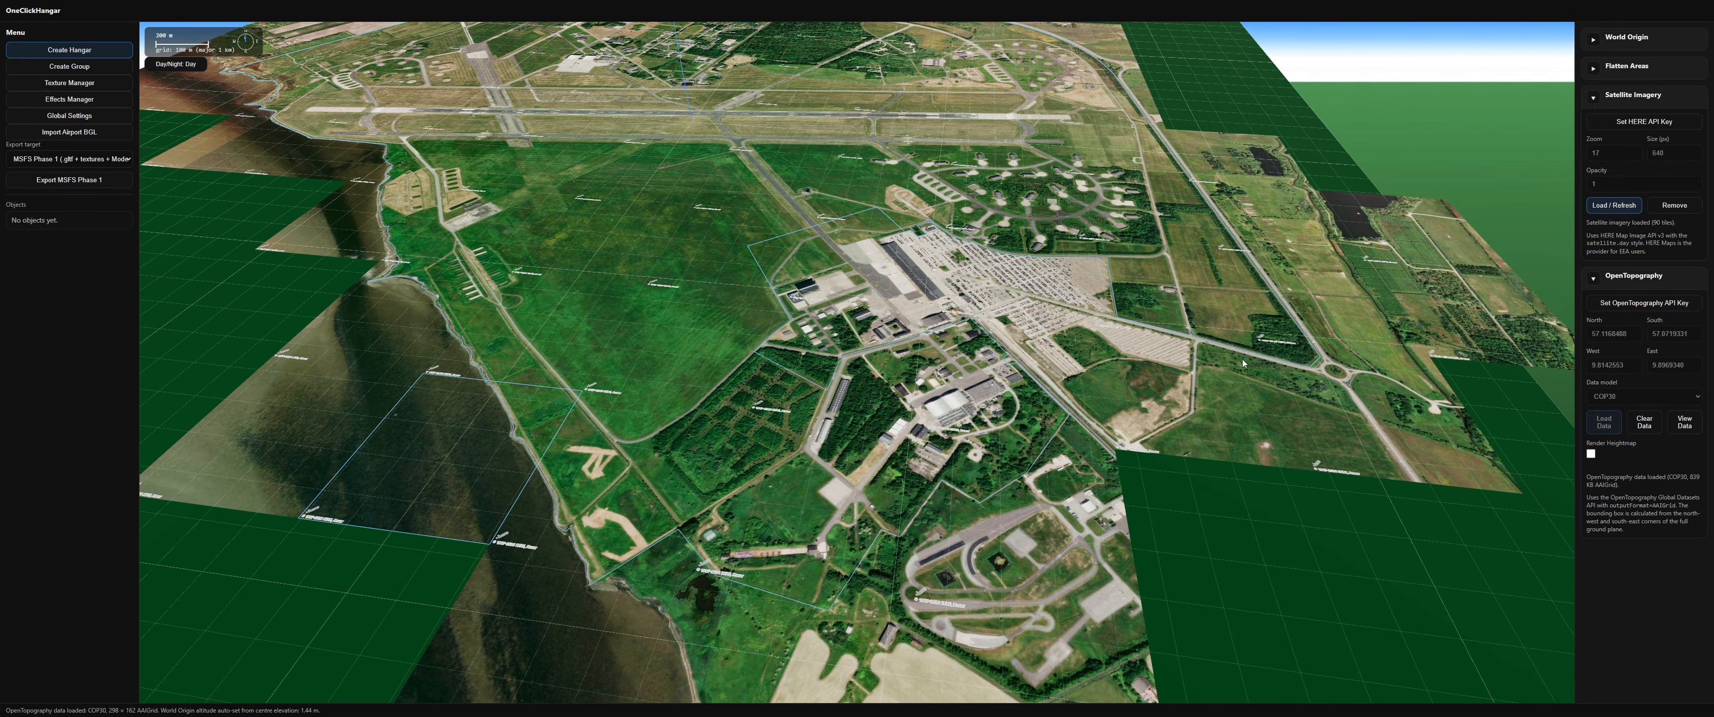
left_click(1592, 36)
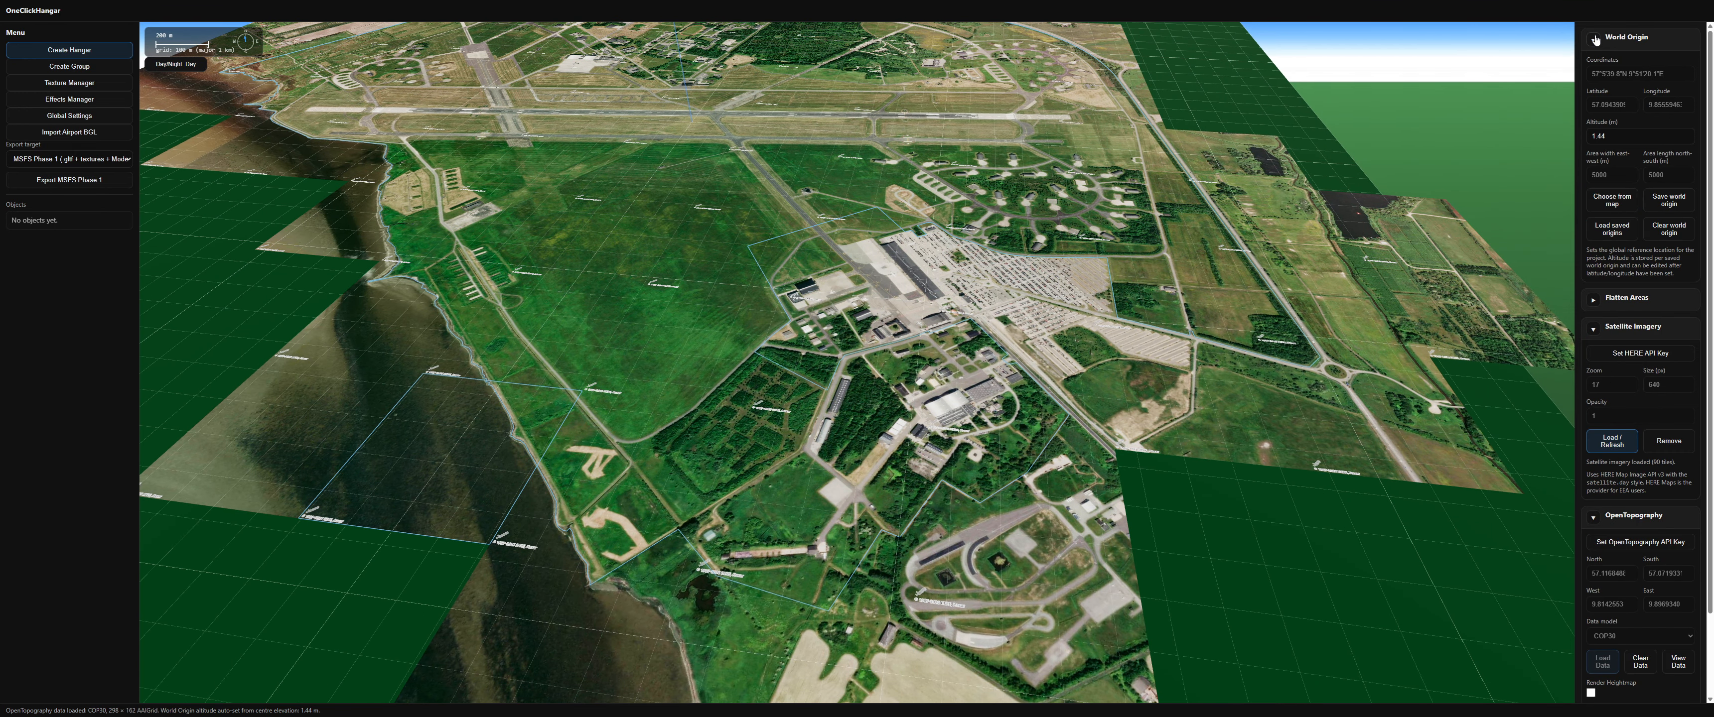
left_click(1592, 37)
mouse_move(1057, 274)
left_mouse_down()
mouse_move(1056, 248)
mouse_move(1069, 264)
left_mouse_up()
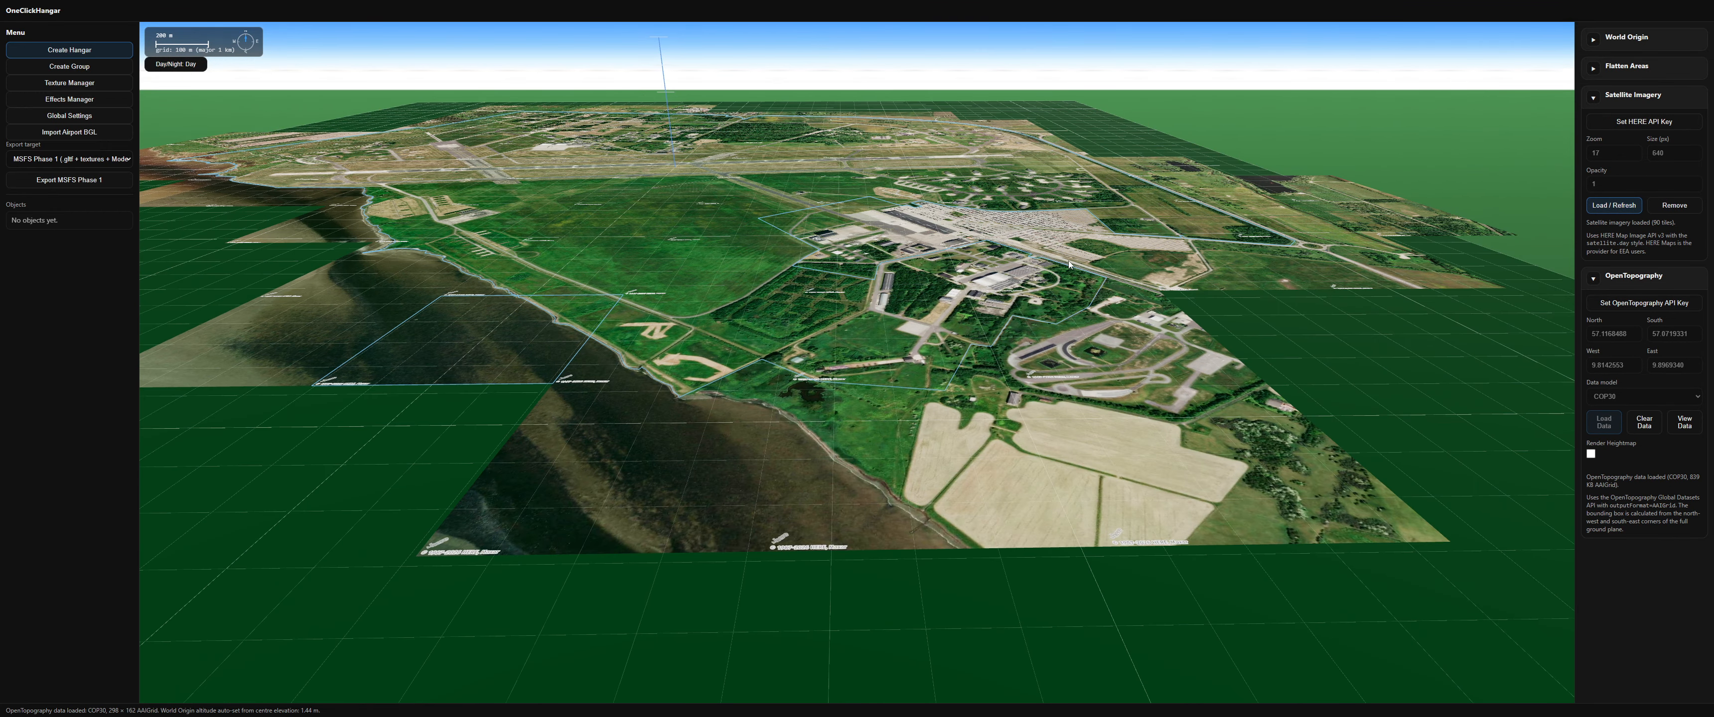
mouse_move(818, 208)
left_mouse_down()
mouse_move(797, 207)
mouse_move(810, 197)
left_mouse_up()
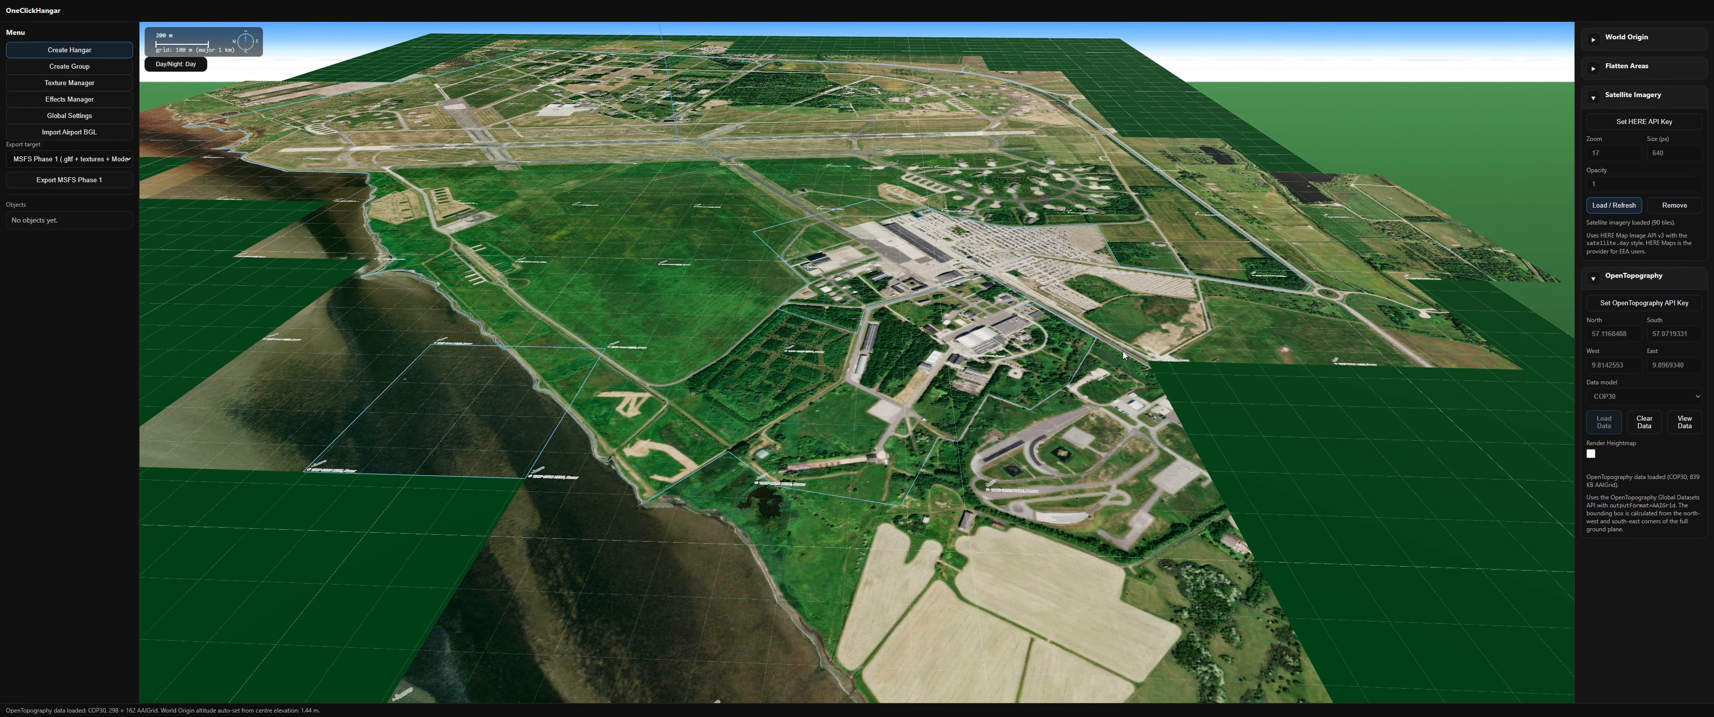
Step: Toggle heightmap rendering on to inspect the terrain relief across the airport, then switch it off again
left_click(1591, 453)
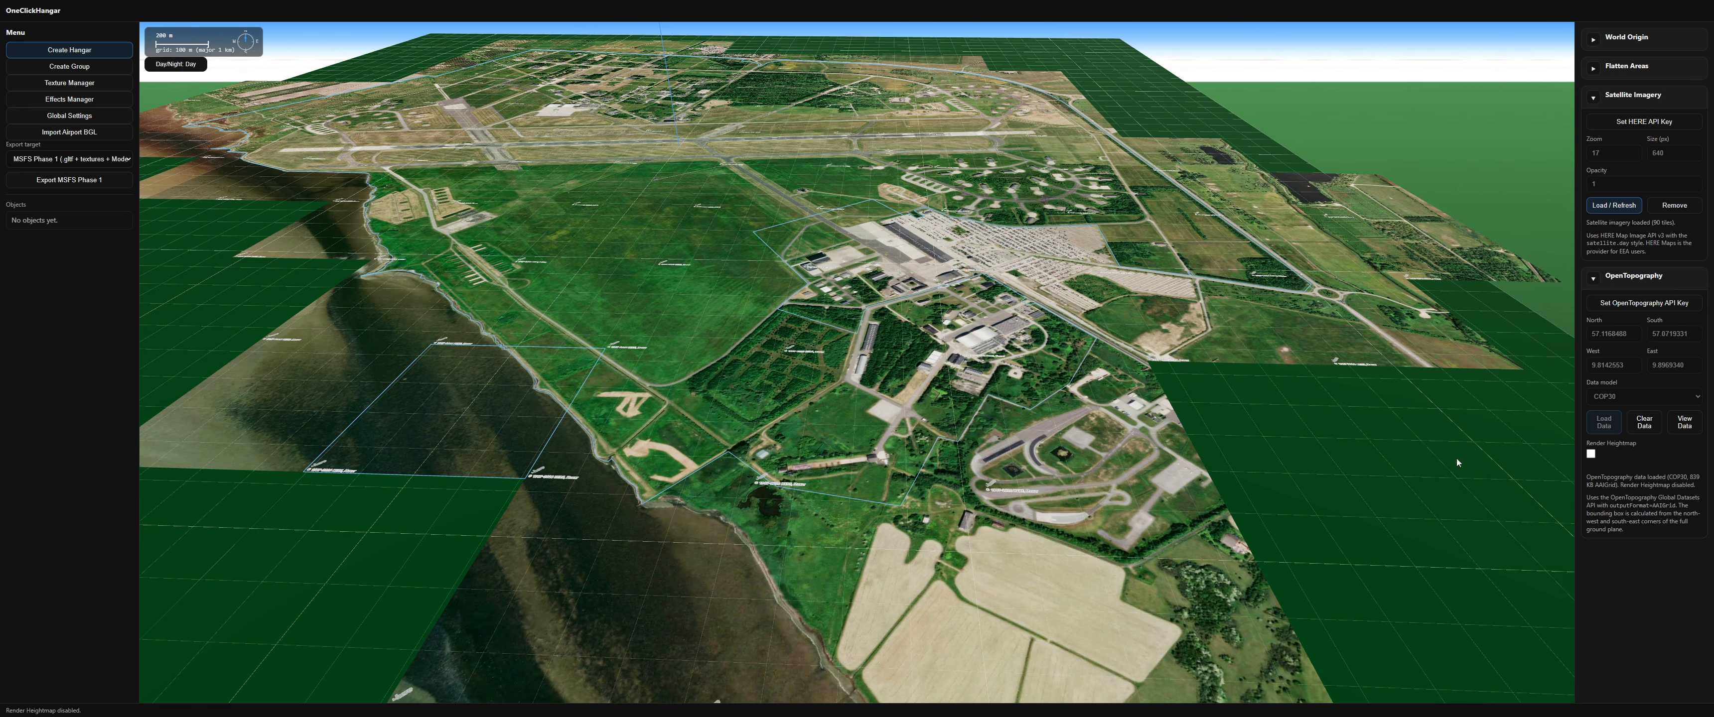
left_click_drag(1062, 361, 1410, 436)
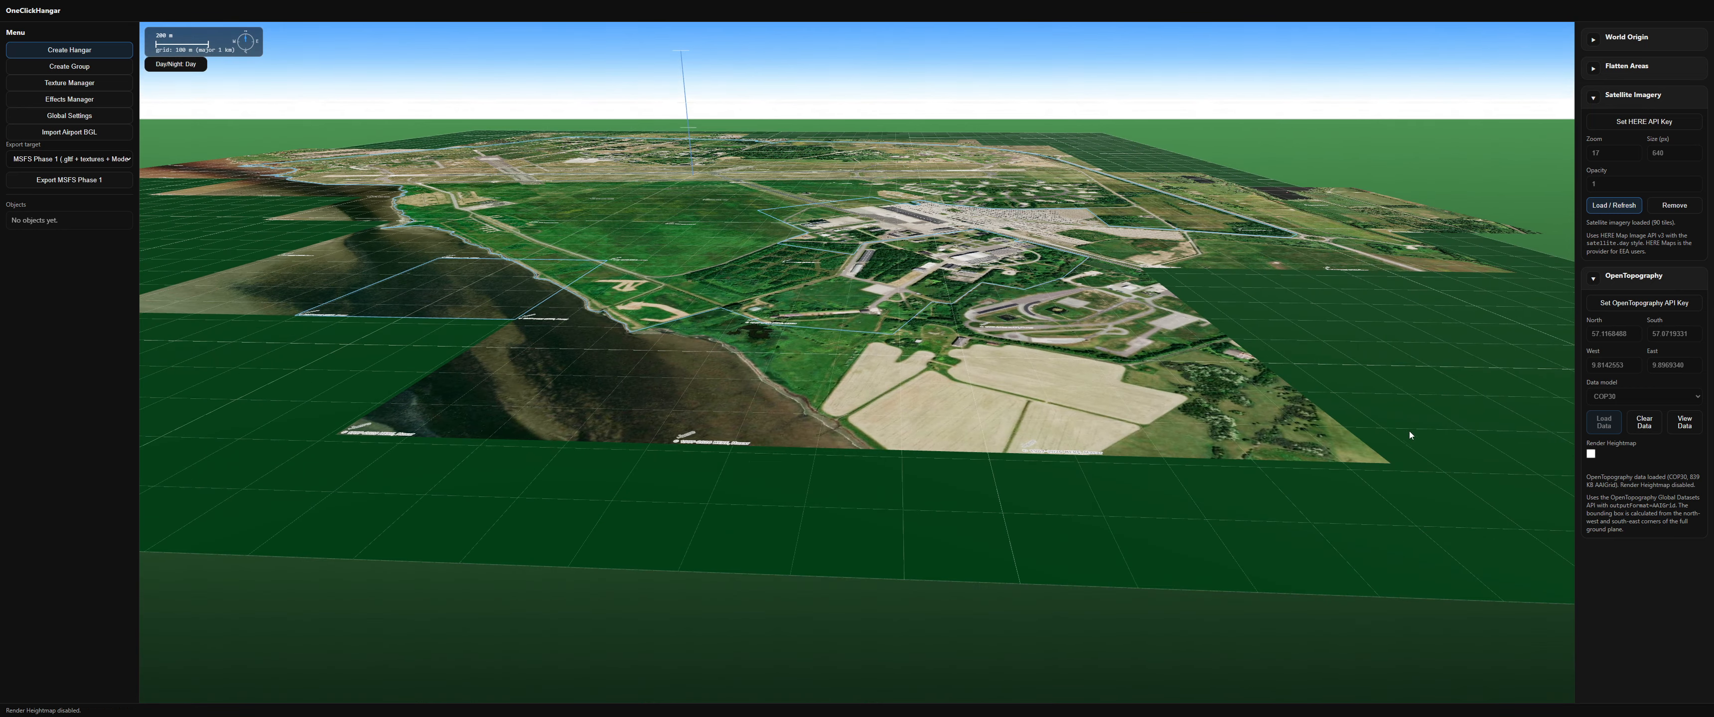
left_click(1590, 456)
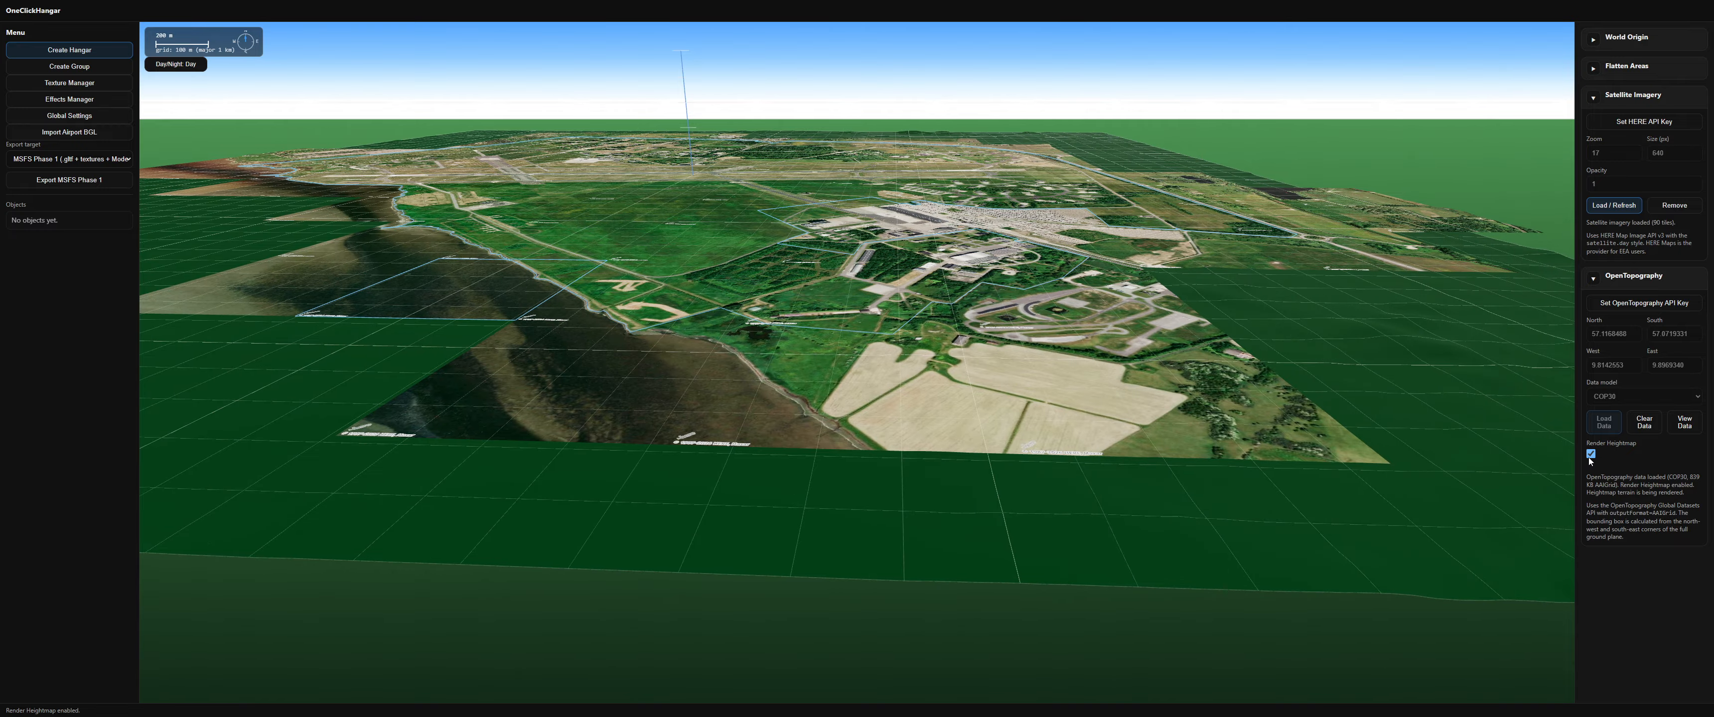
scroll(1261, 345, "up", 10)
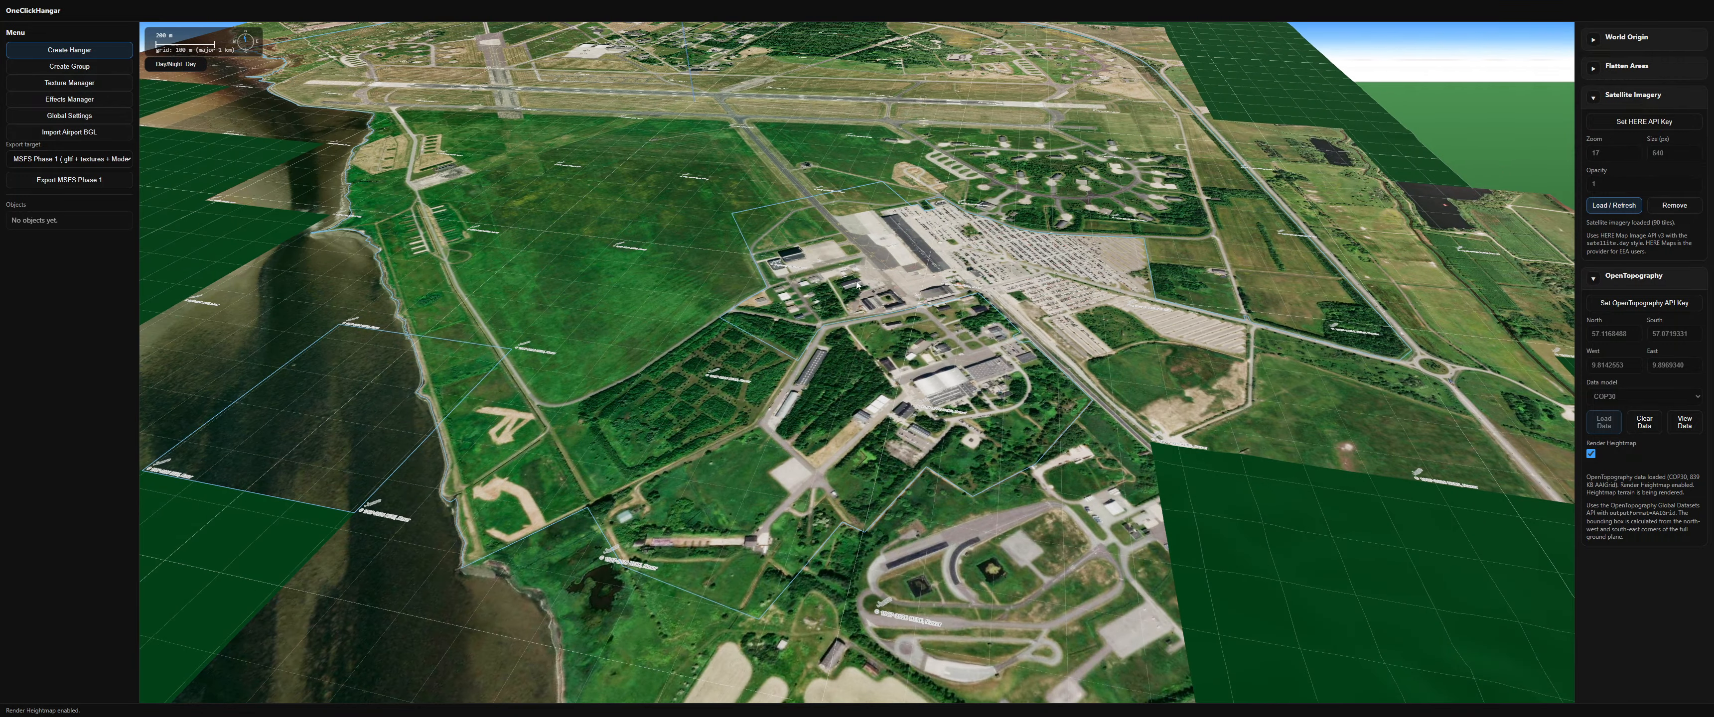
left_click_drag(856, 285, 735, 428)
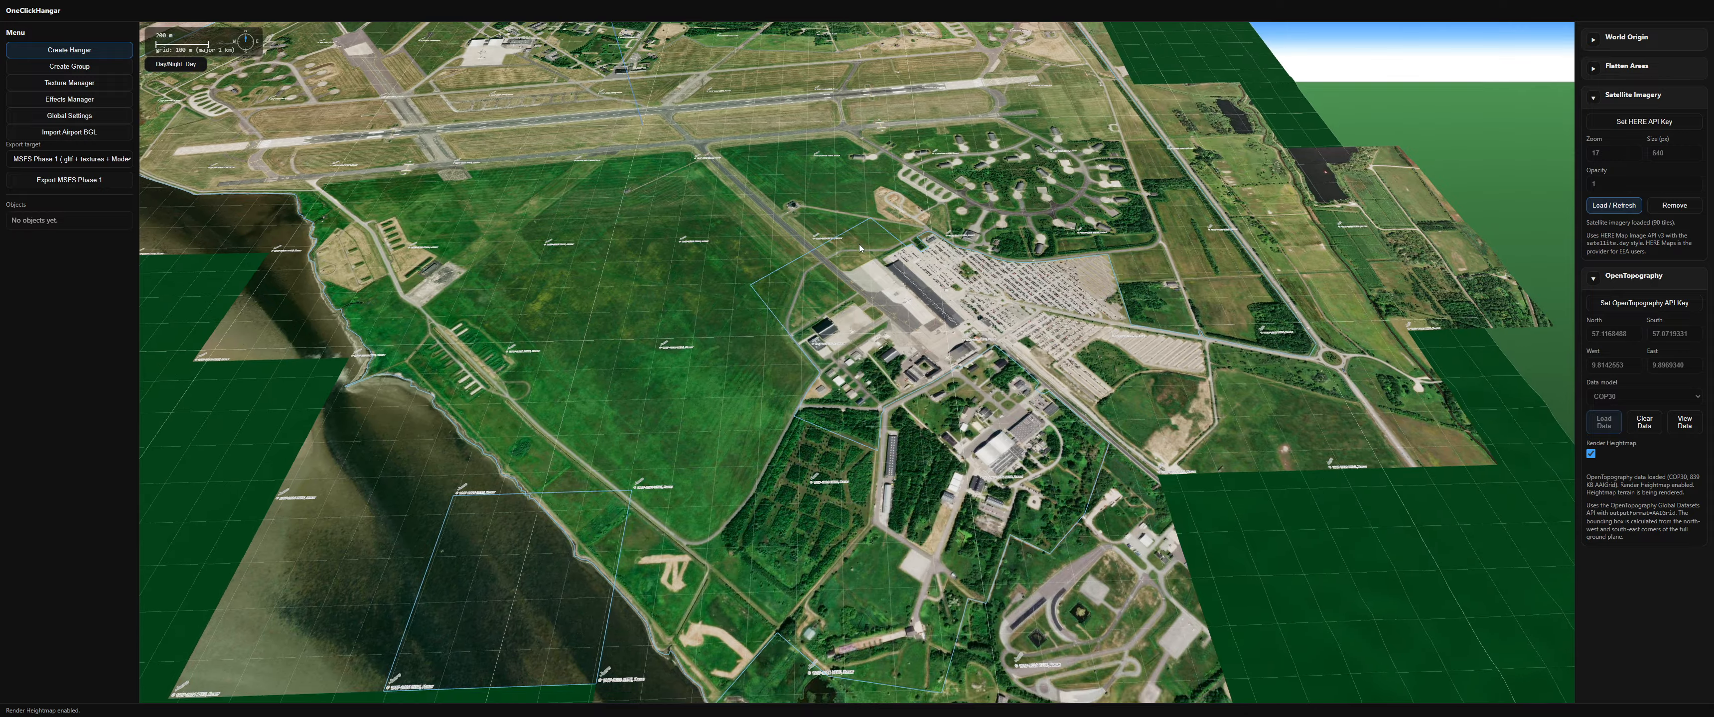
left_click_drag(858, 243, 847, 283)
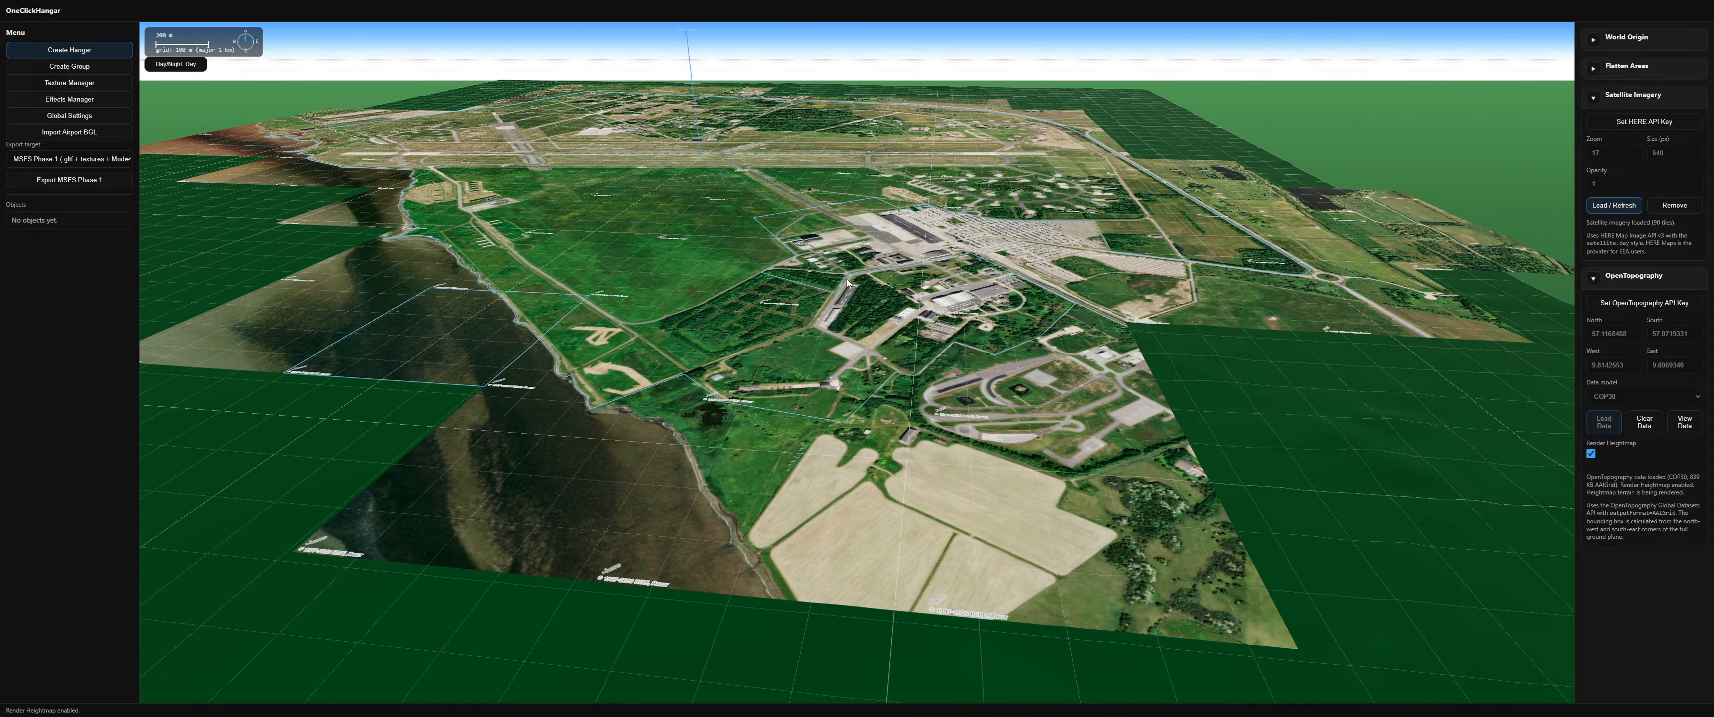
left_click_drag(956, 254, 915, 177)
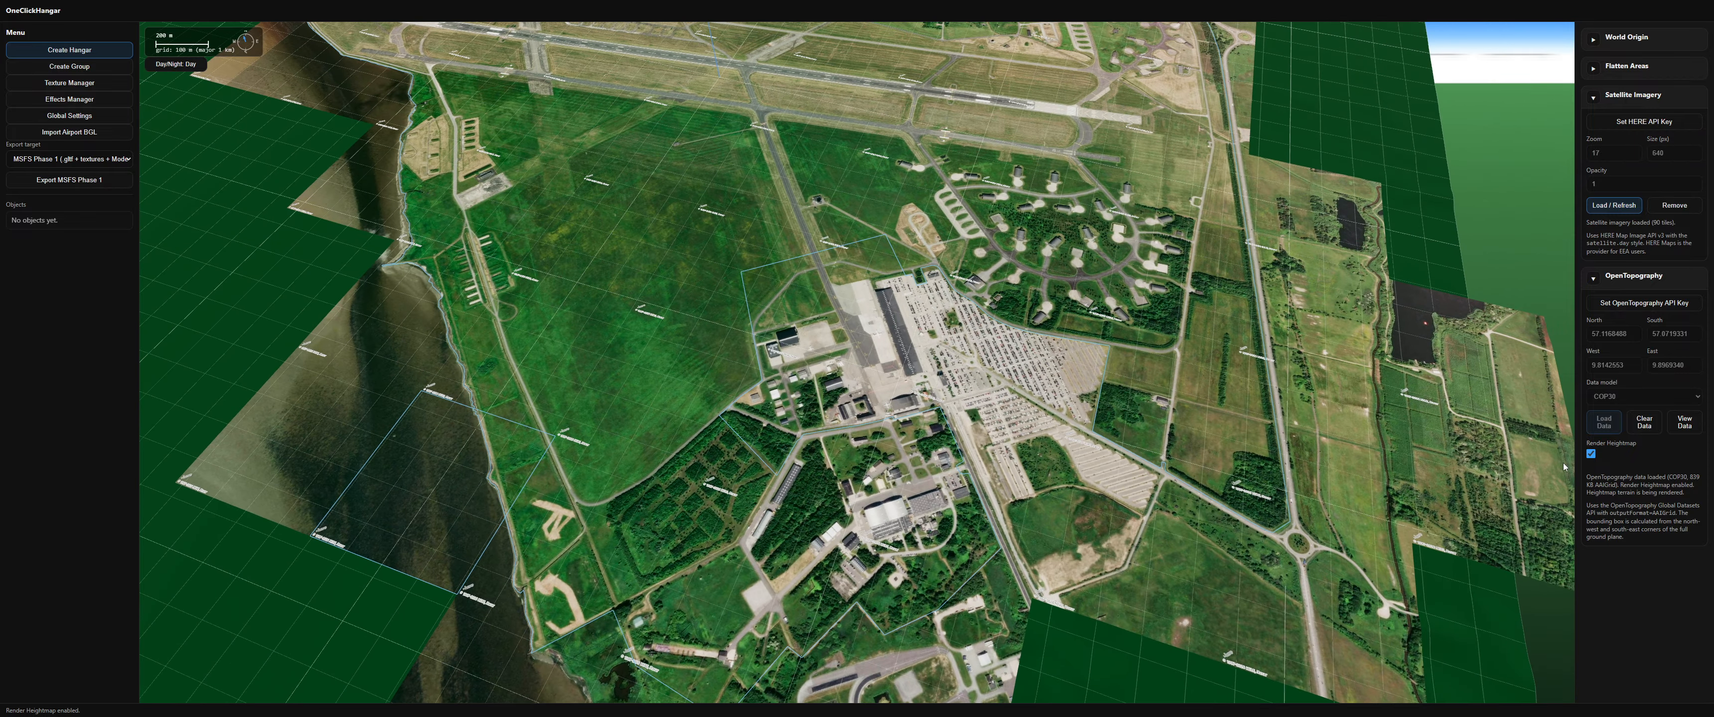
left_click(1590, 453)
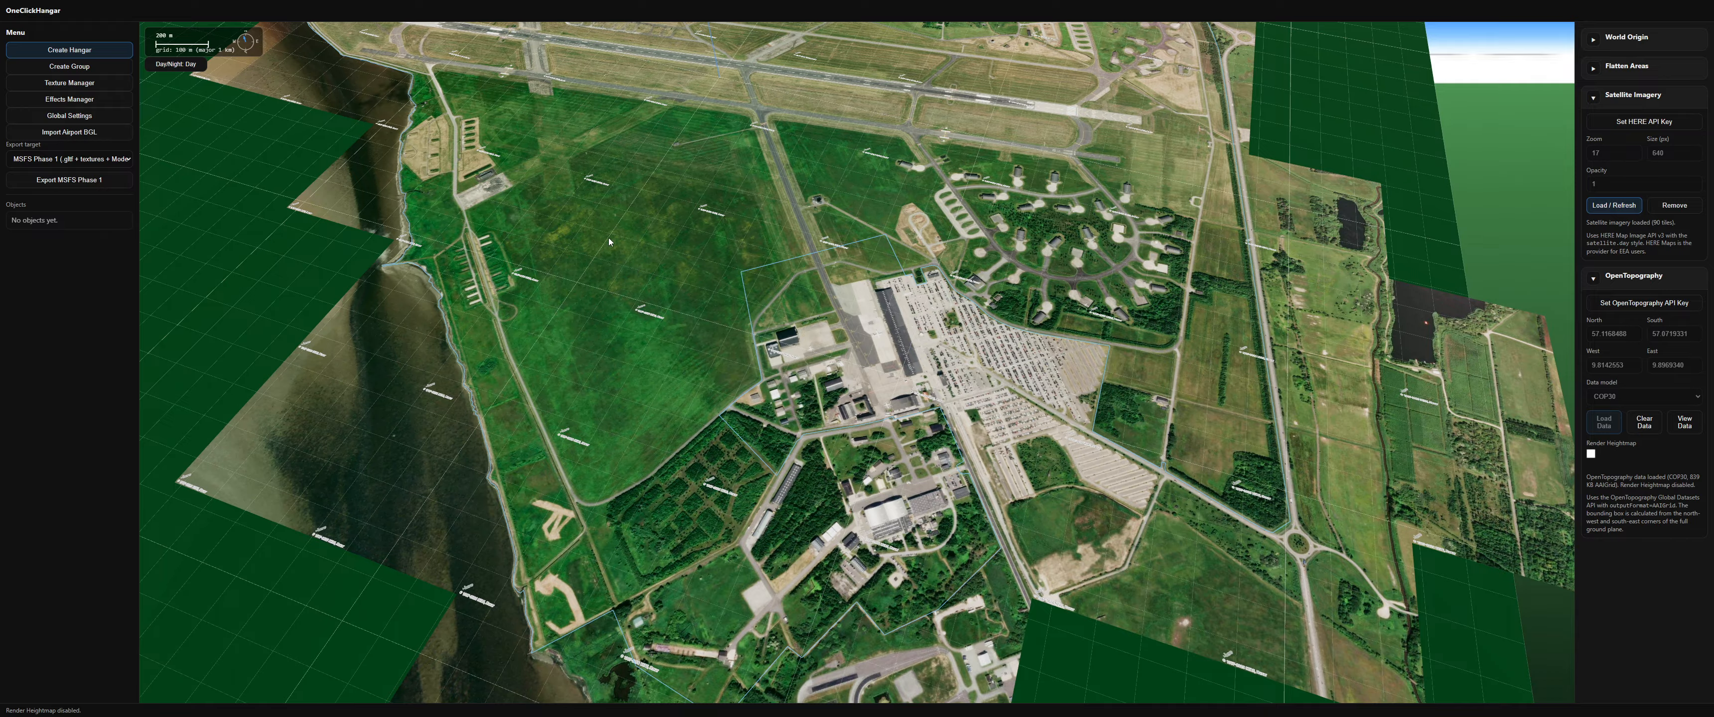
Step: Zoom in on the apron area to examine the existing hangars beside the parked aircraft
left_click_drag(608, 237, 804, 595)
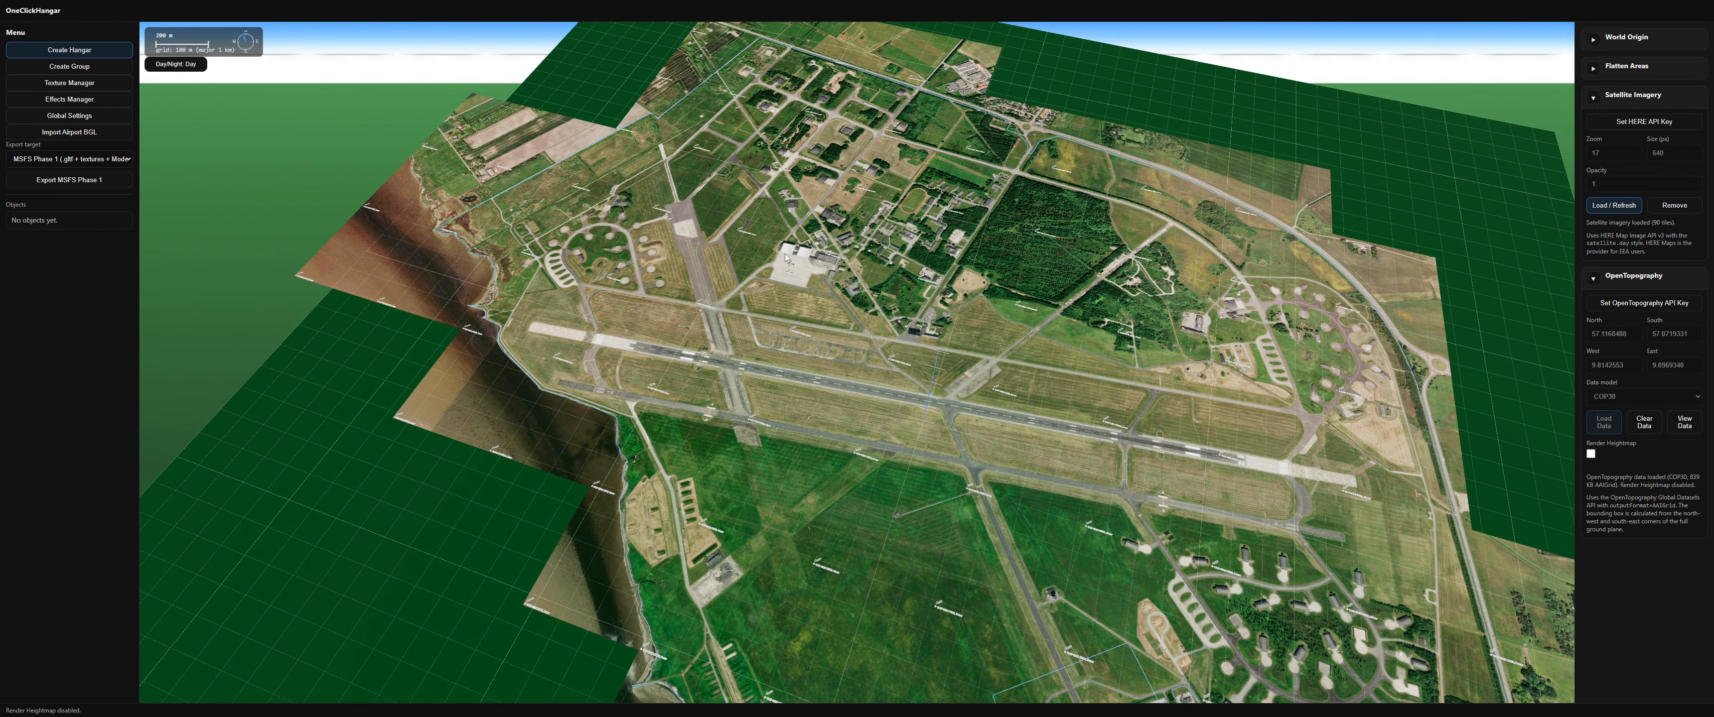
scroll(791, 251, "up", 5)
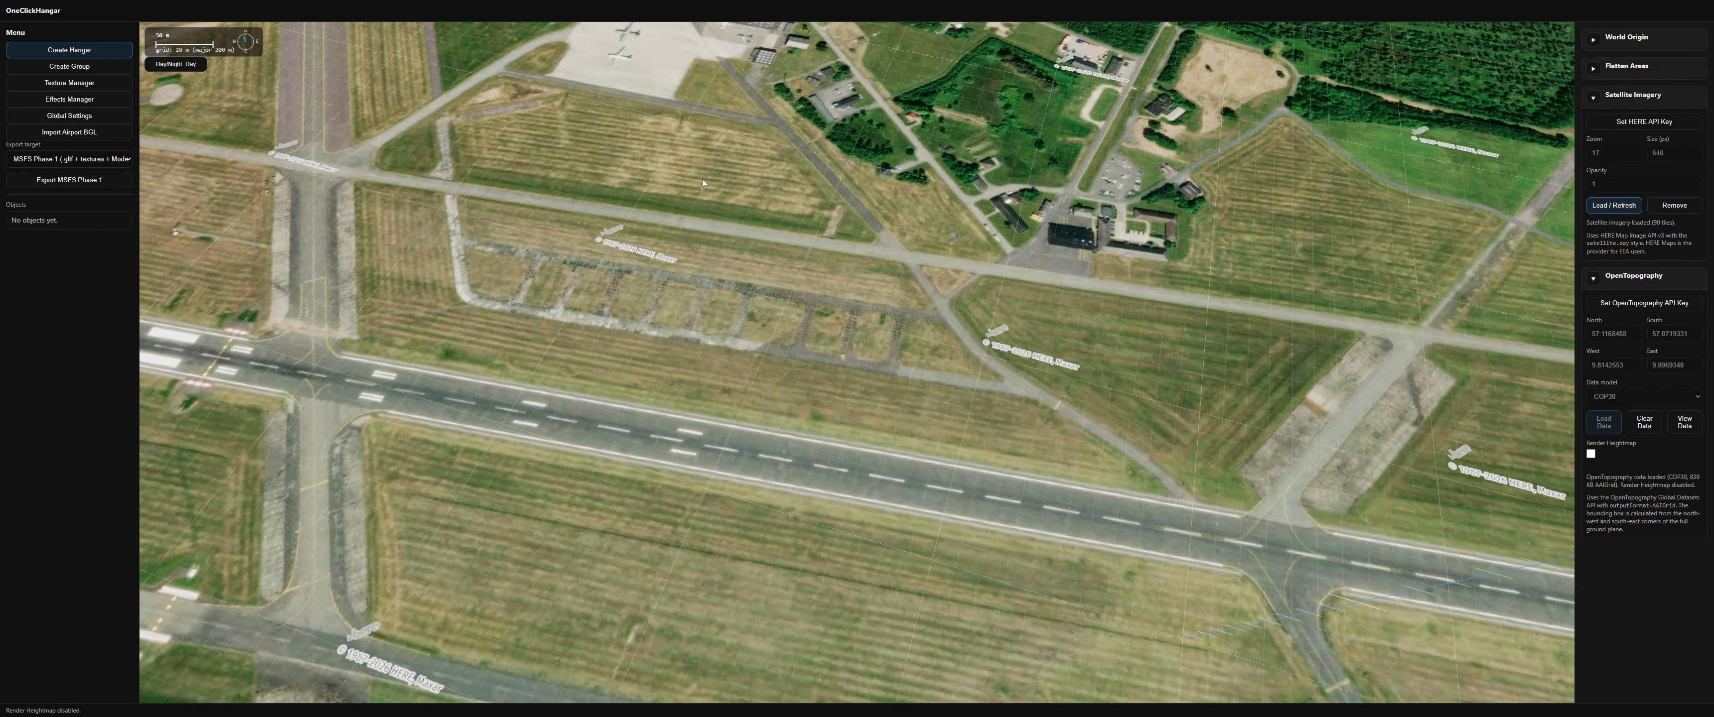
scroll(901, 495, "up", 3)
scroll(901, 496, "up", 4)
right_click_drag(741, 206, 923, 491)
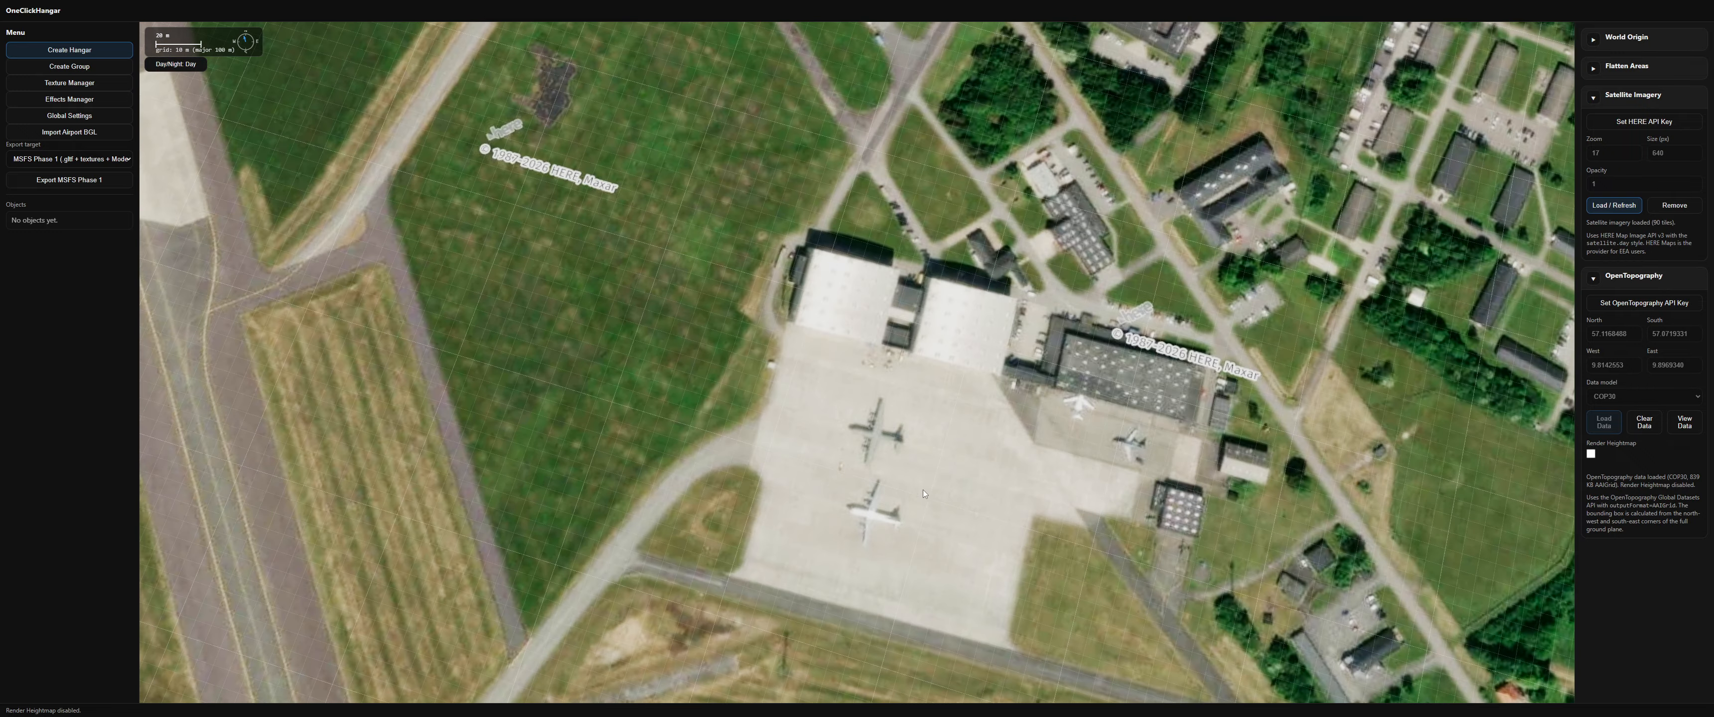
scroll(931, 399, "up", 3)
left_click_drag(894, 466, 938, 522)
right_click_drag(939, 522, 911, 432)
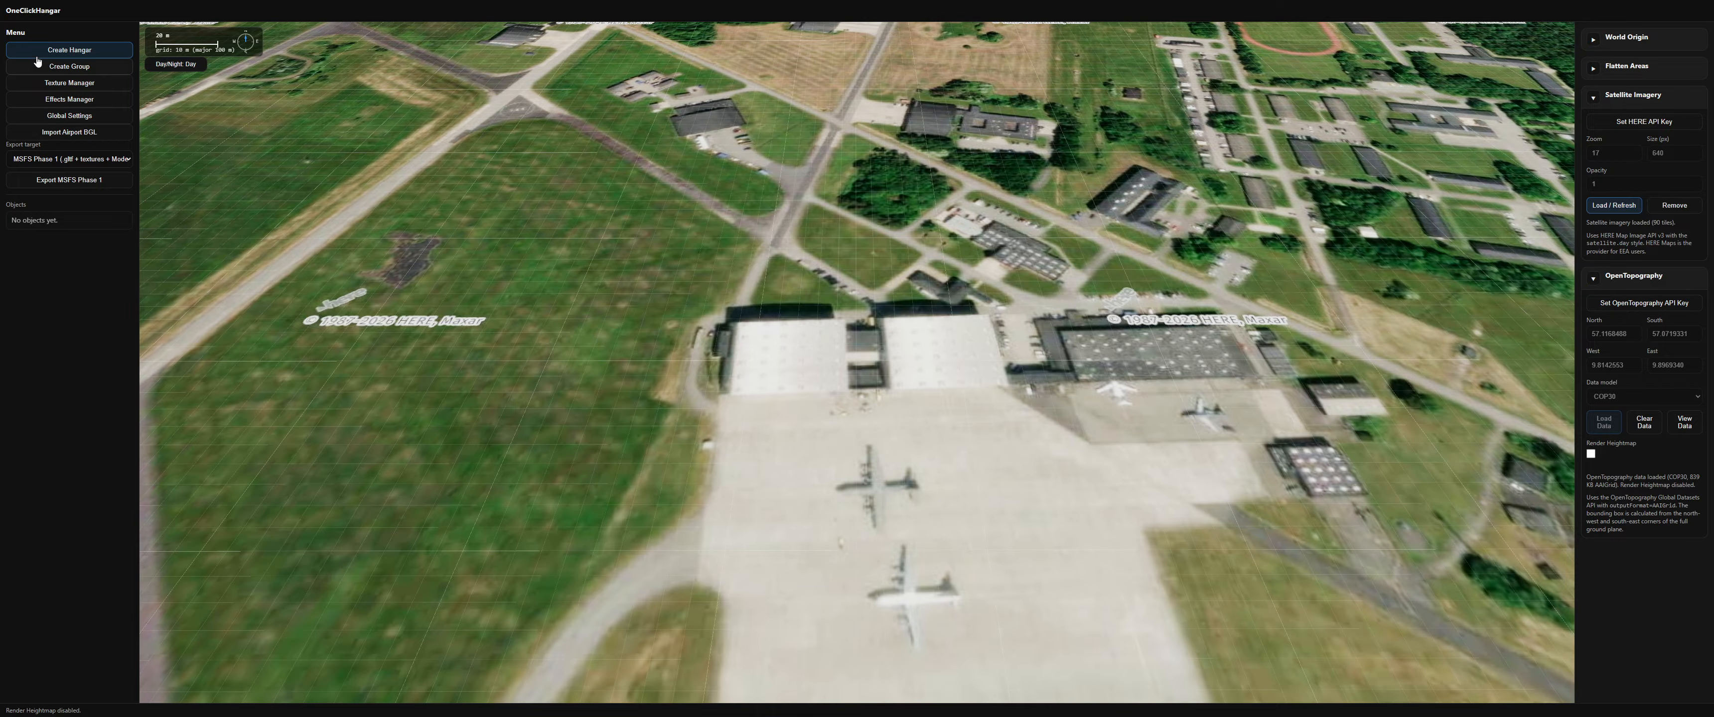
scroll(443, 246, "down", 3)
scroll(443, 246, "down", 10)
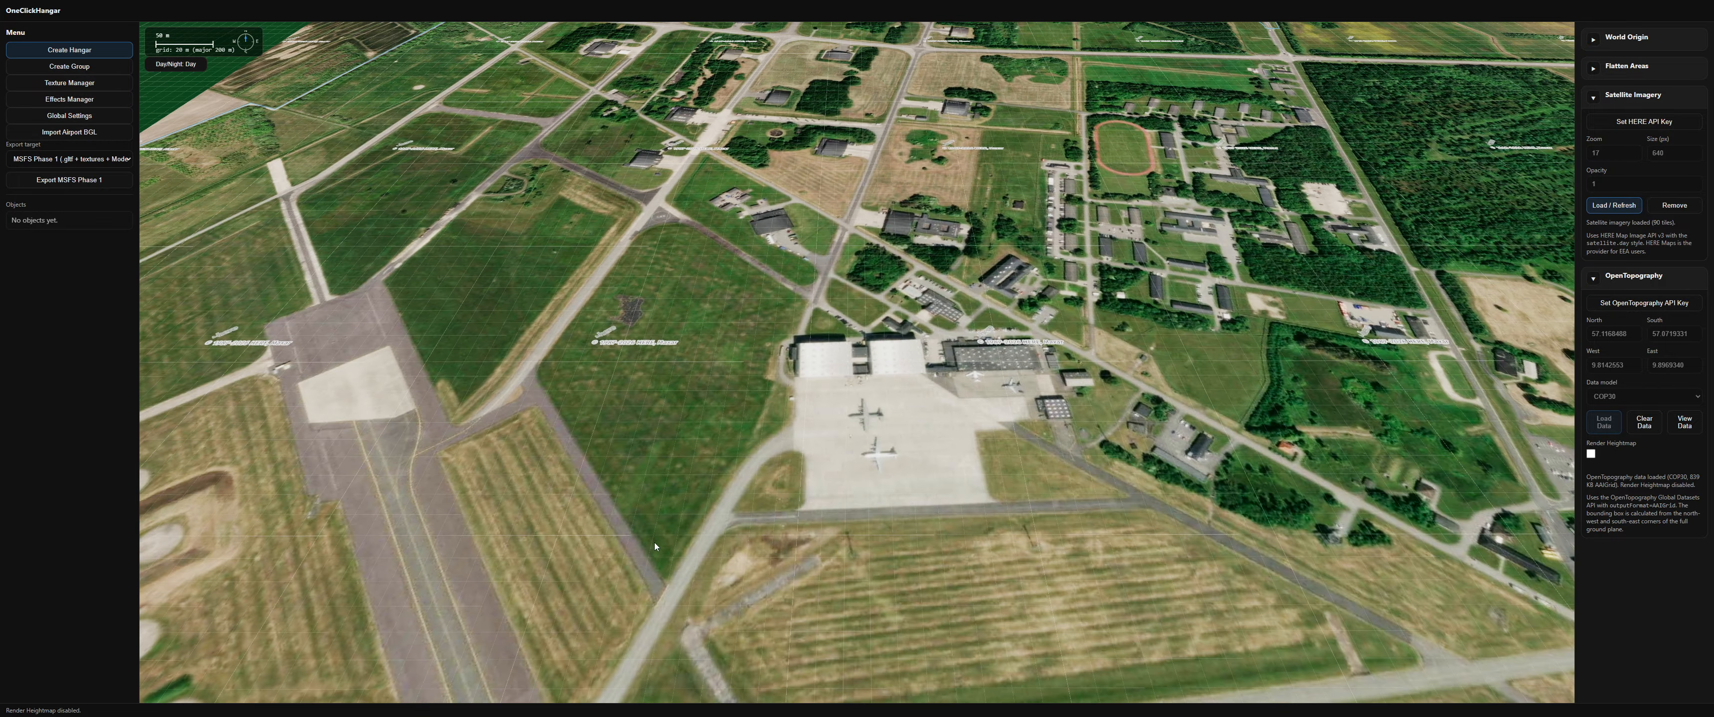
scroll(578, 283, "down", 3)
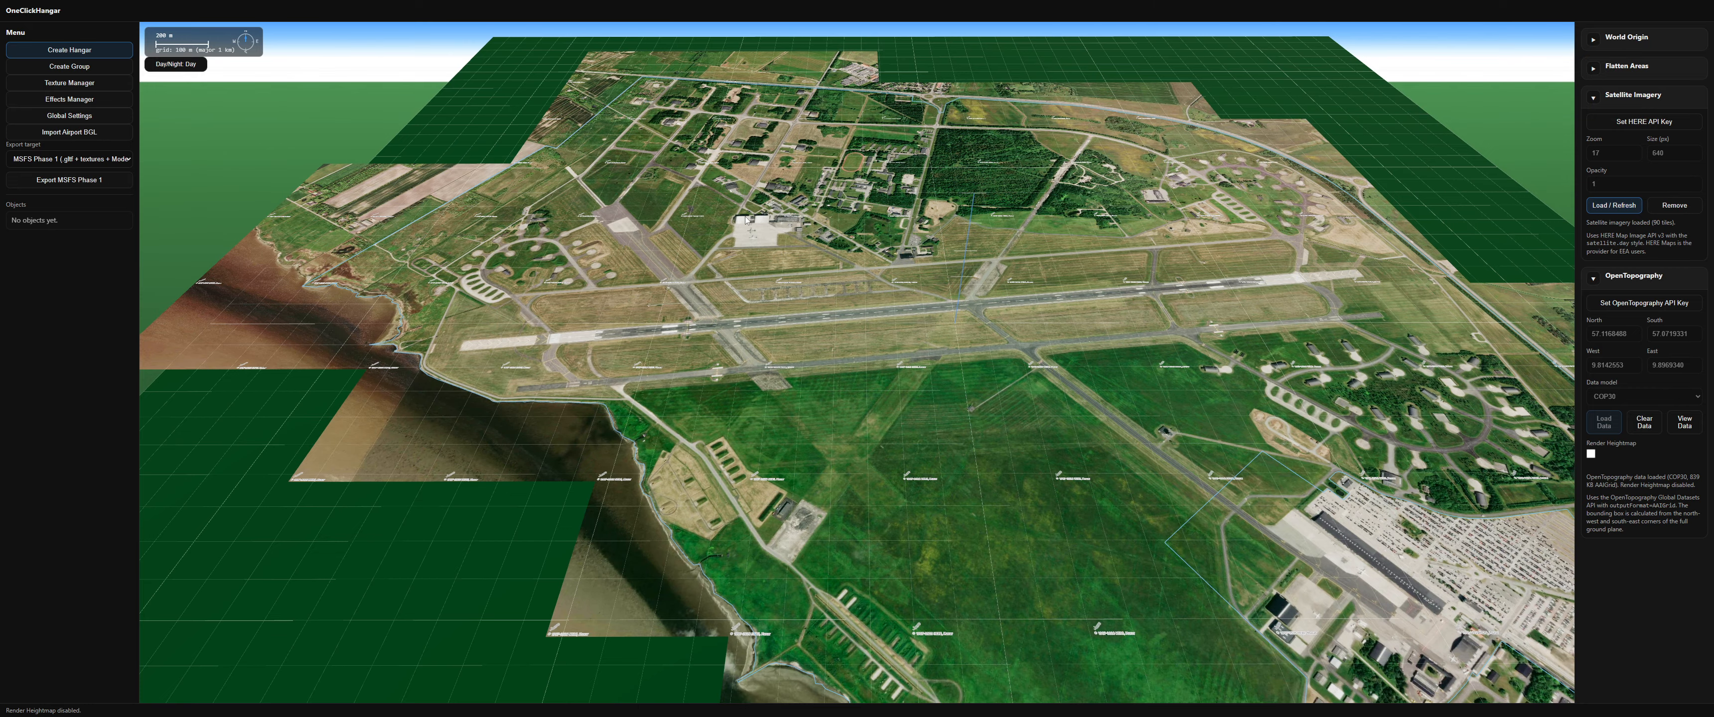
scroll(738, 226, "up", 5)
scroll(826, 345, "up", 4)
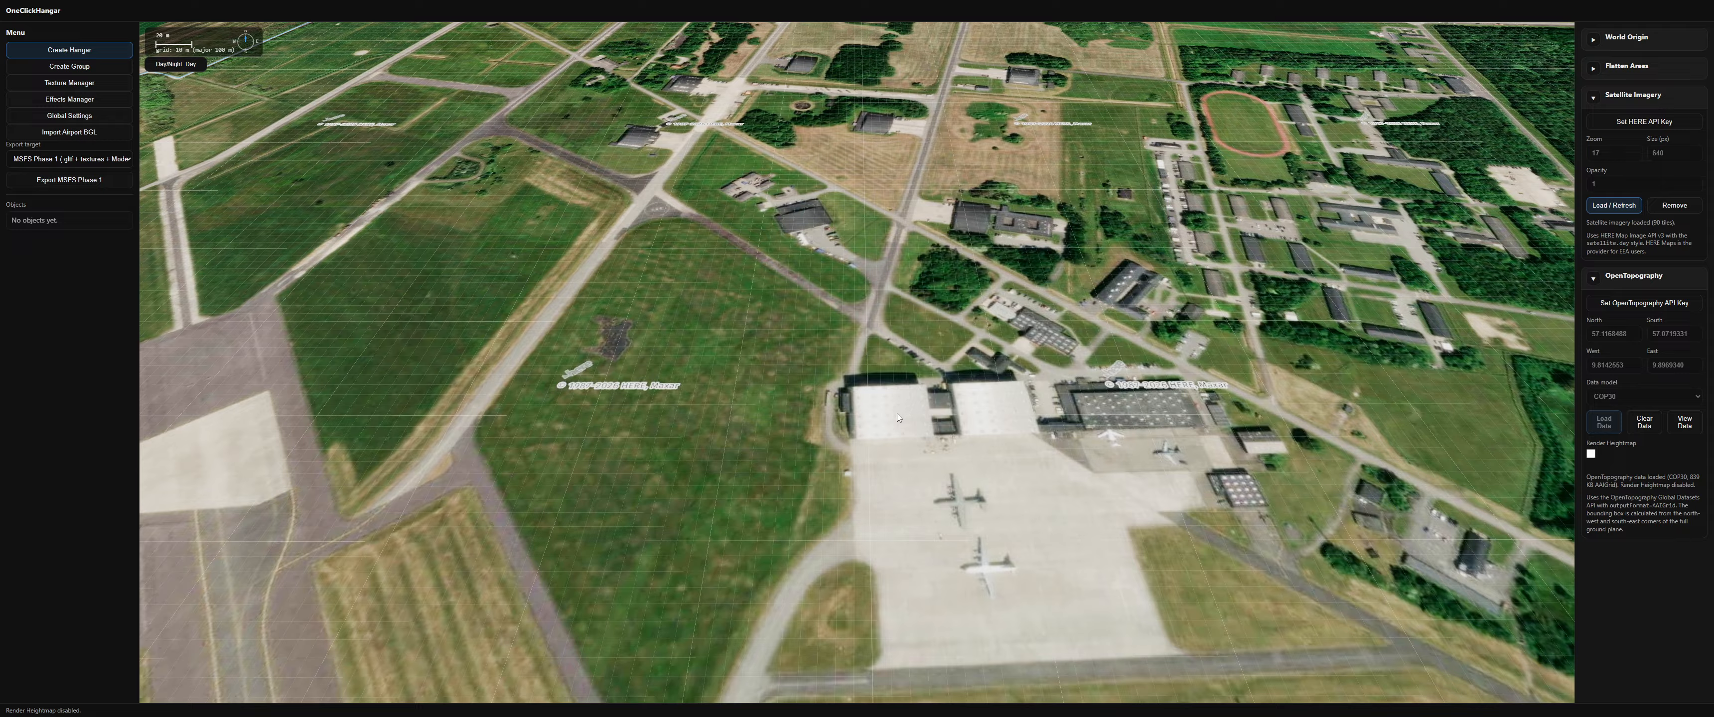
right_click(893, 414)
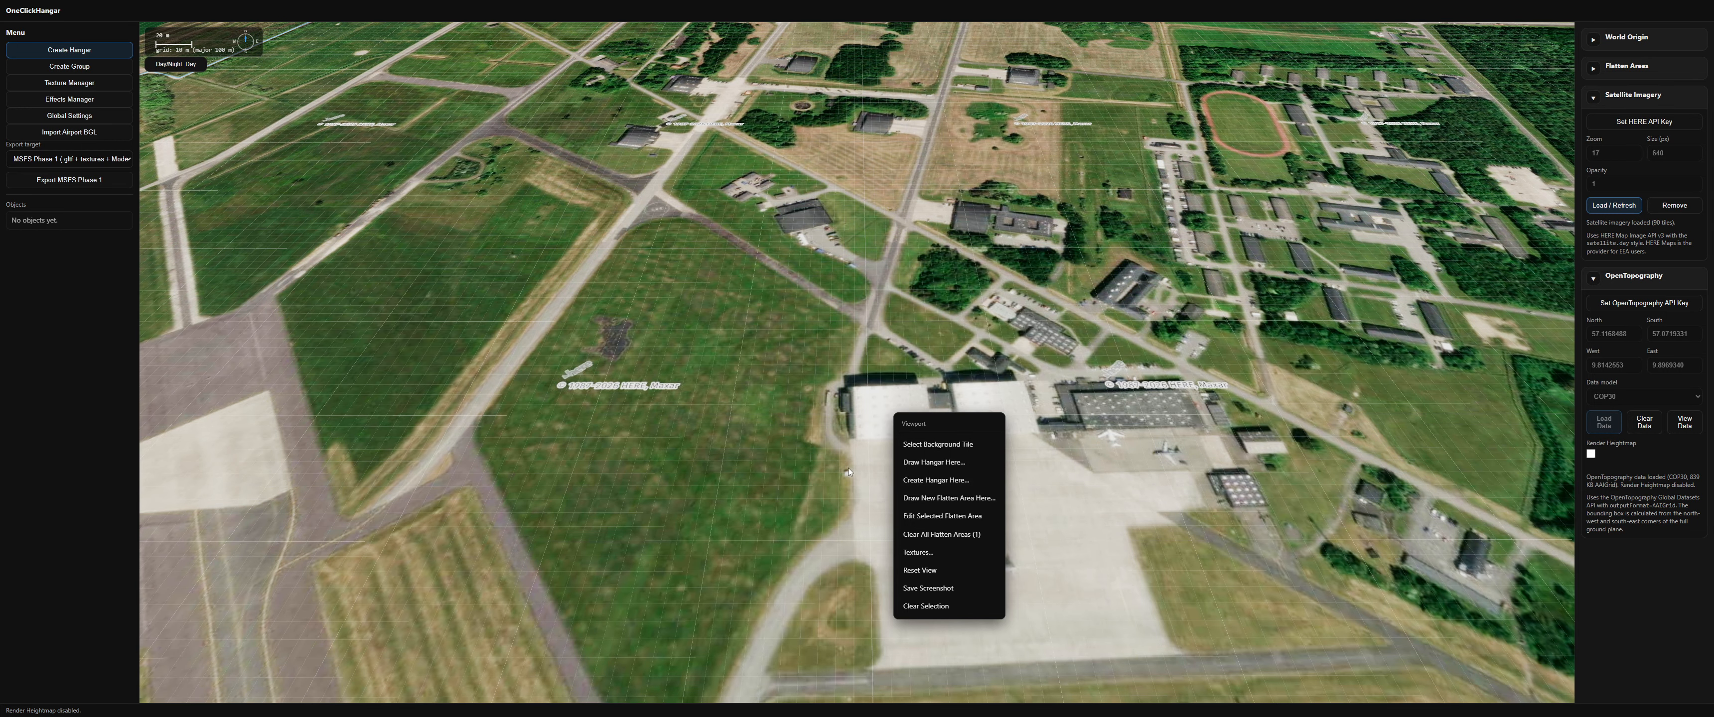
scroll(786, 436, "up", 2)
left_click(810, 436)
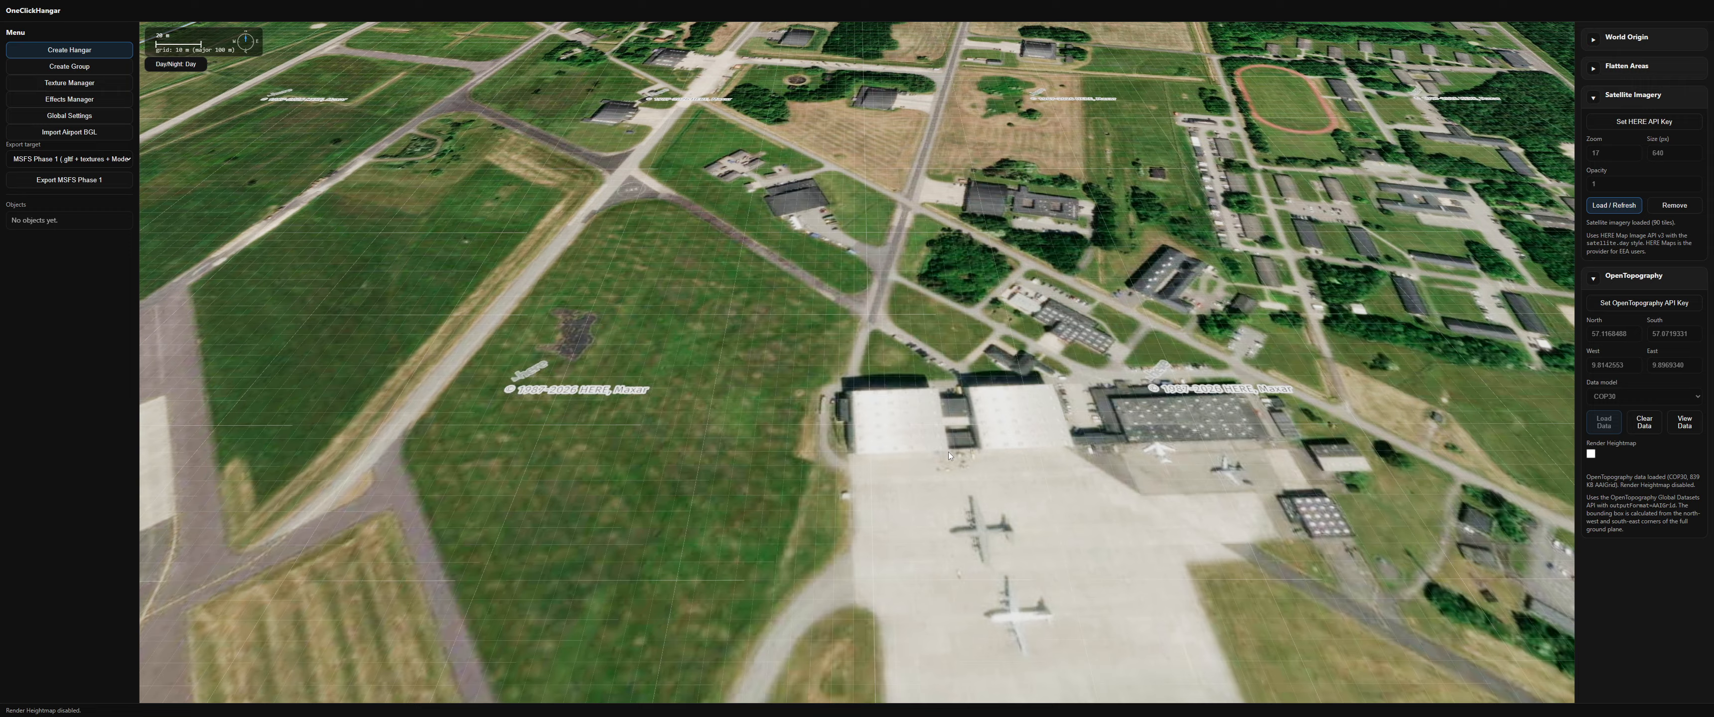
Step: Draw a standard hangar with a gabled roof over the apron hangar, about 49 by 55 m
right_click(855, 455)
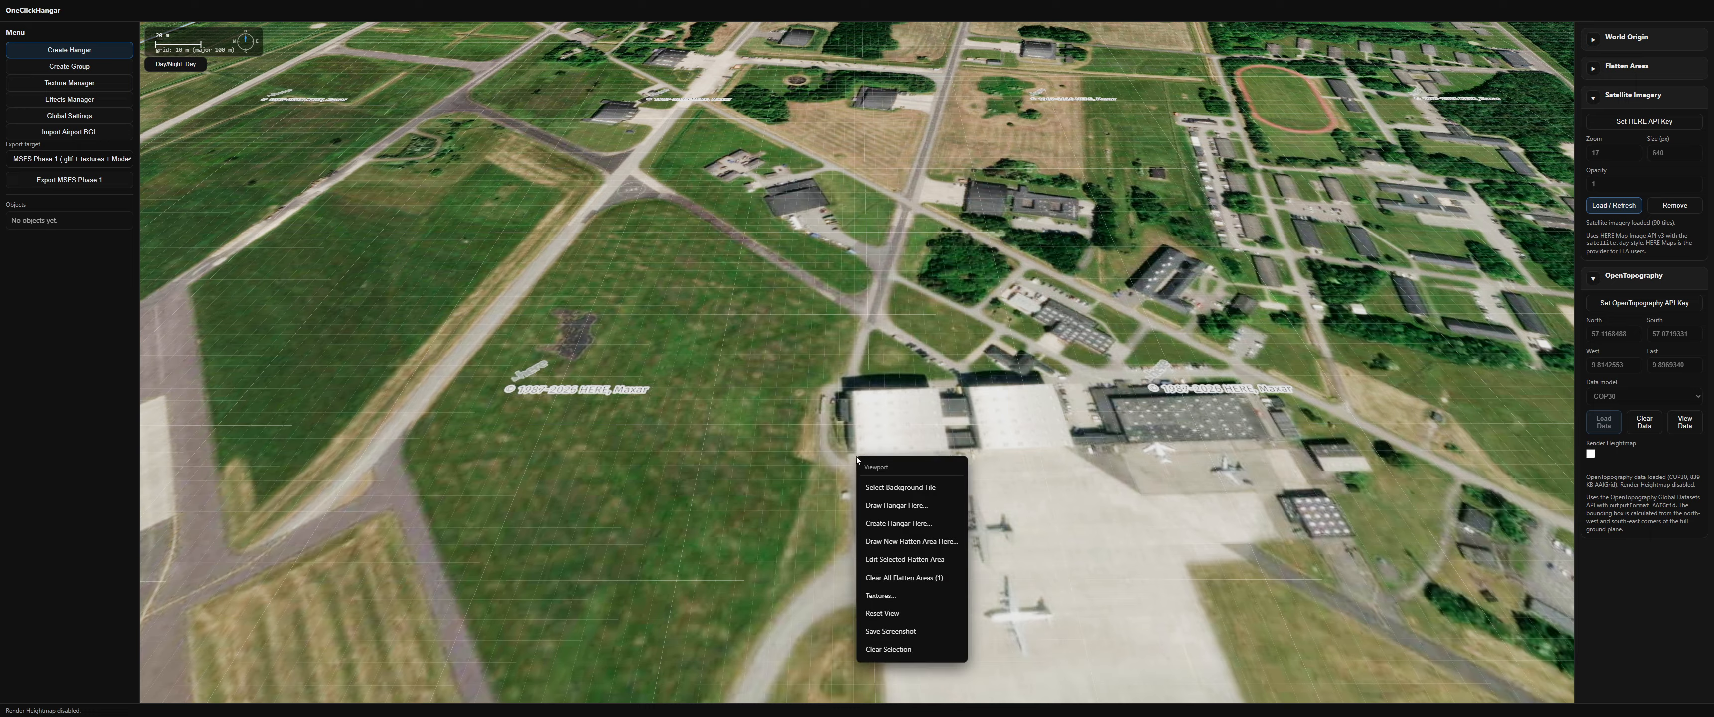
left_click(878, 506)
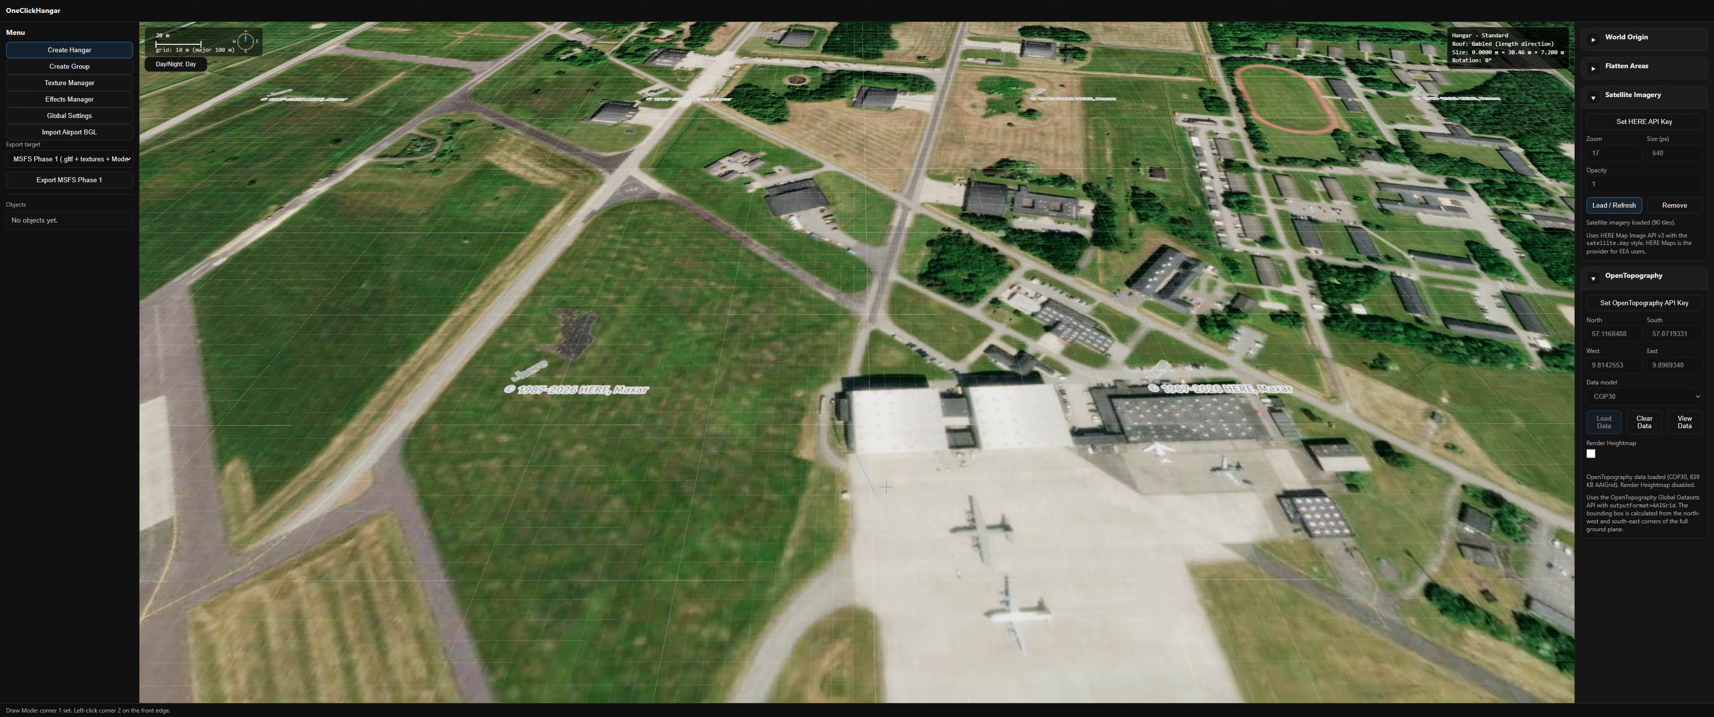
left_click(948, 454)
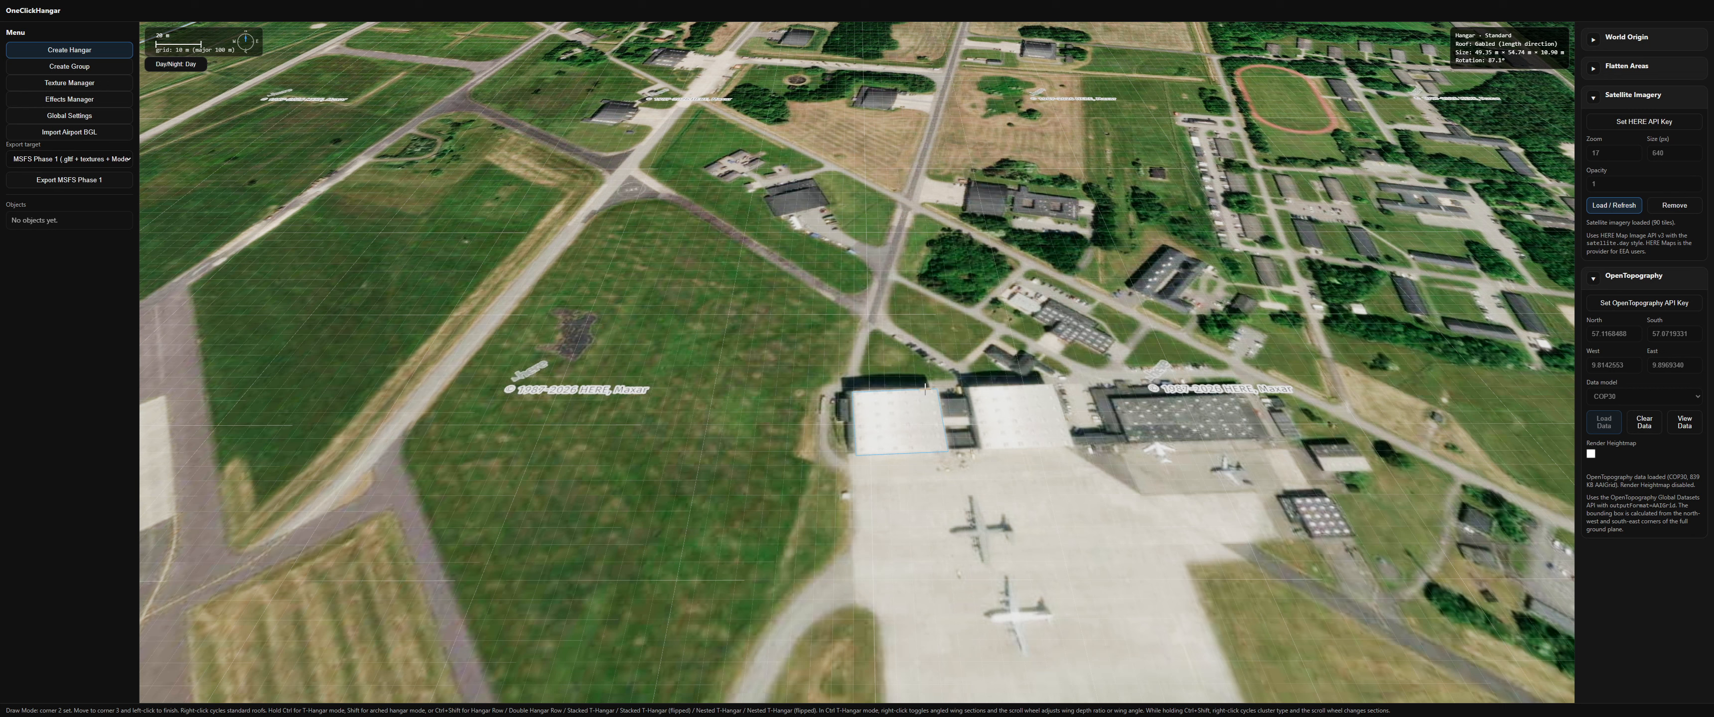
right_click(925, 388)
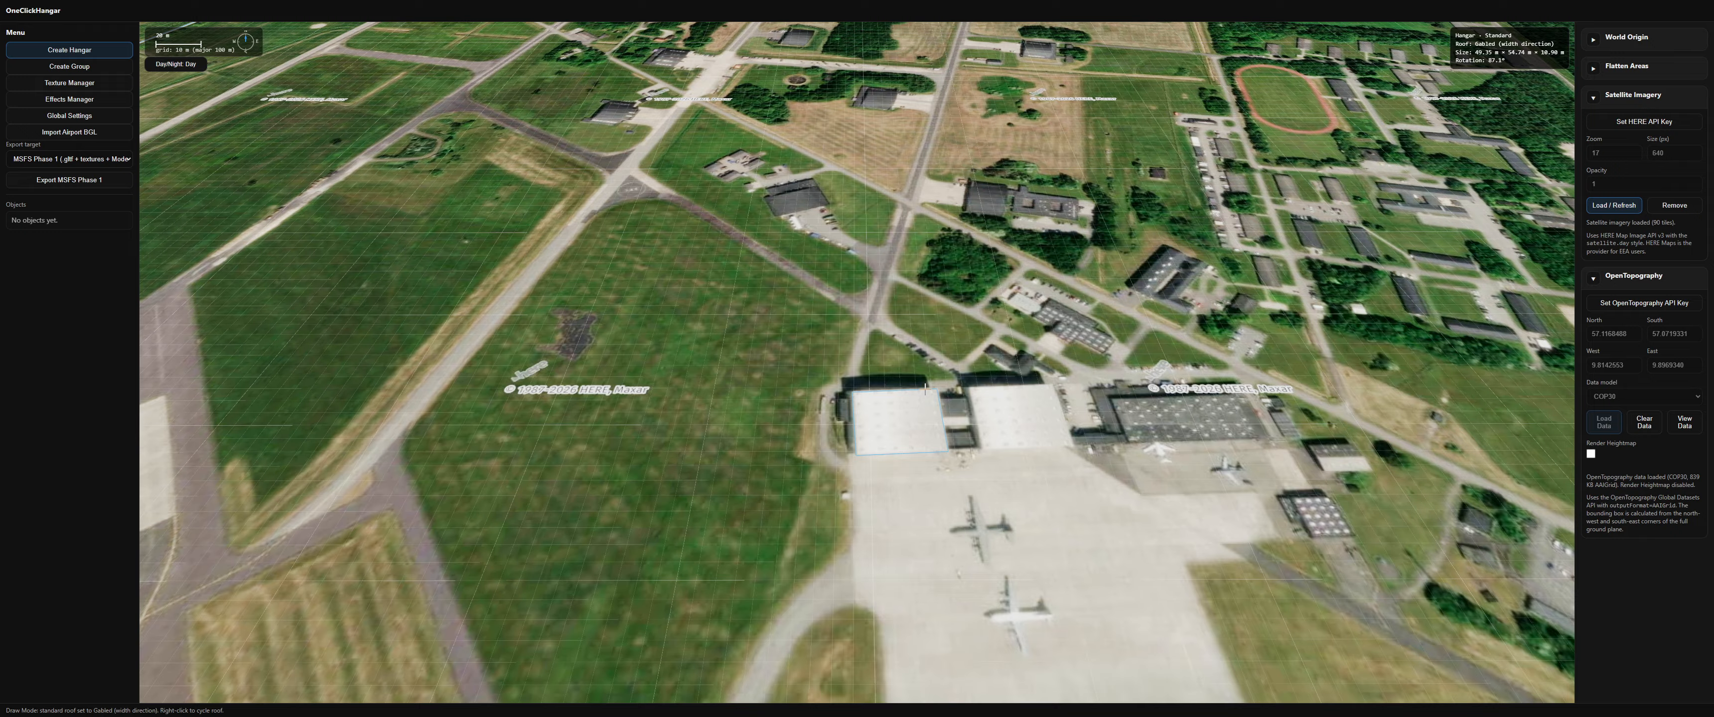
right_click(924, 388)
right_click(925, 388)
right_click(924, 388)
left_click(924, 388)
Step: Focus on the new hangar and add a centred bi-fold door spanning its front wall, about 4206 cm wide
scroll(880, 436, "up", 5)
mouse_move(852, 448)
middle_mouse_down()
mouse_move(857, 489)
mouse_move(871, 455)
middle_mouse_up()
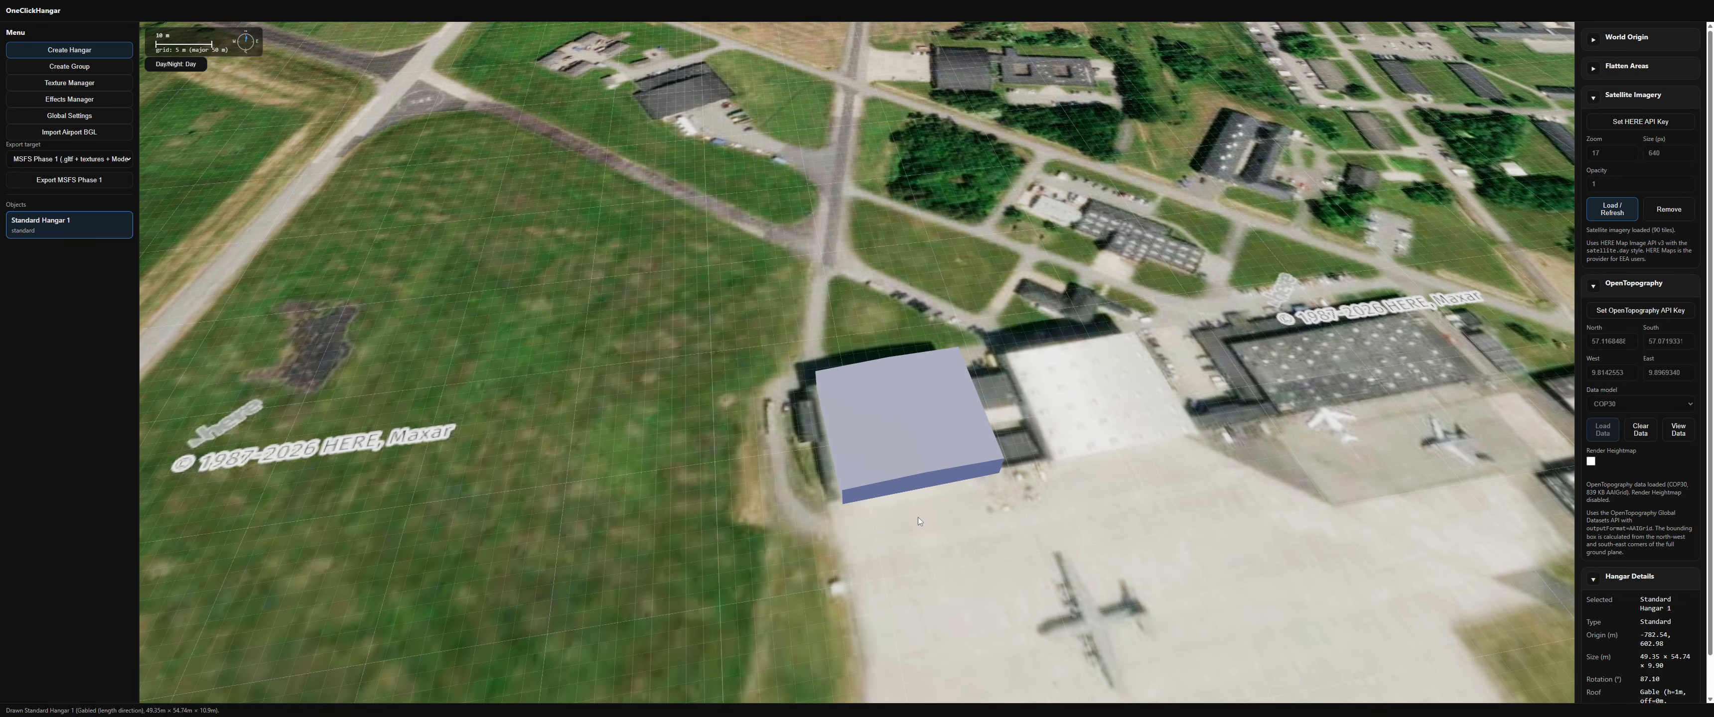
scroll(917, 517, "up", 3)
right_click_drag(922, 537, 811, 359)
scroll(811, 359, "up", 4)
mouse_move(812, 359)
middle_mouse_down()
mouse_move(791, 317)
mouse_move(797, 362)
mouse_move(842, 351)
middle_mouse_up()
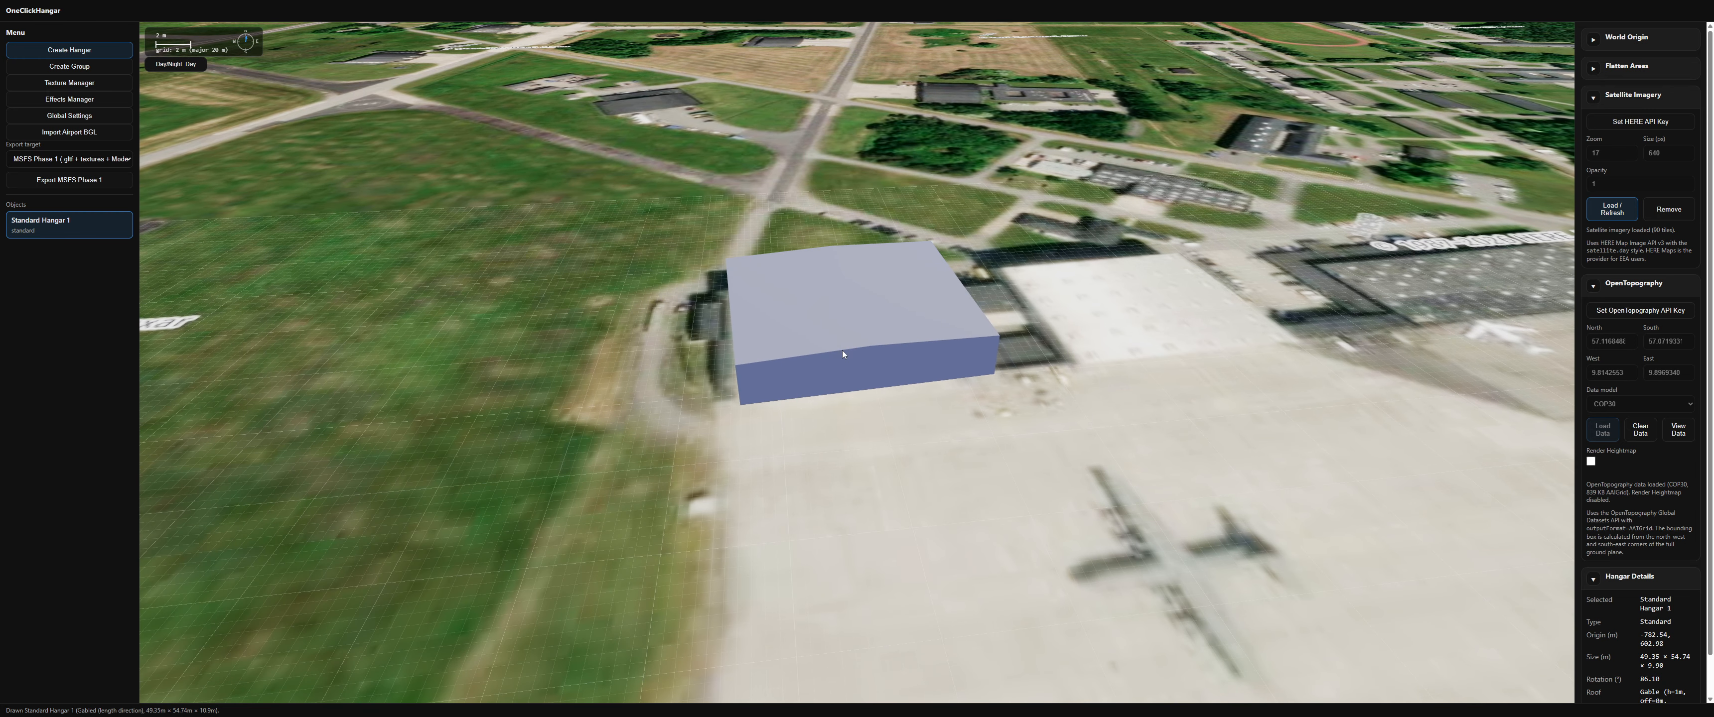
double_click(844, 315)
scroll(845, 410, "up", 5)
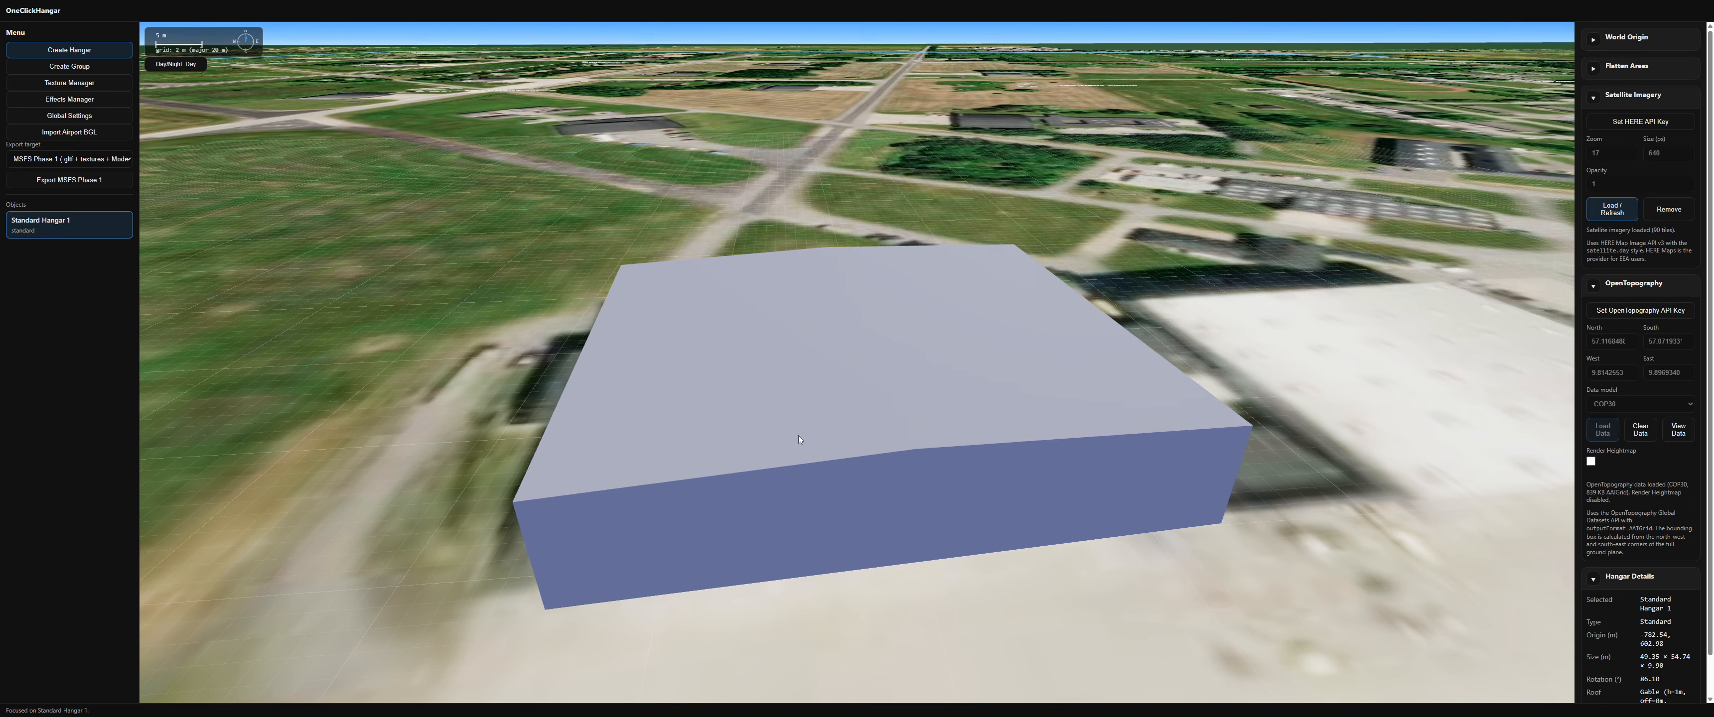
middle_click_drag(798, 435, 796, 442)
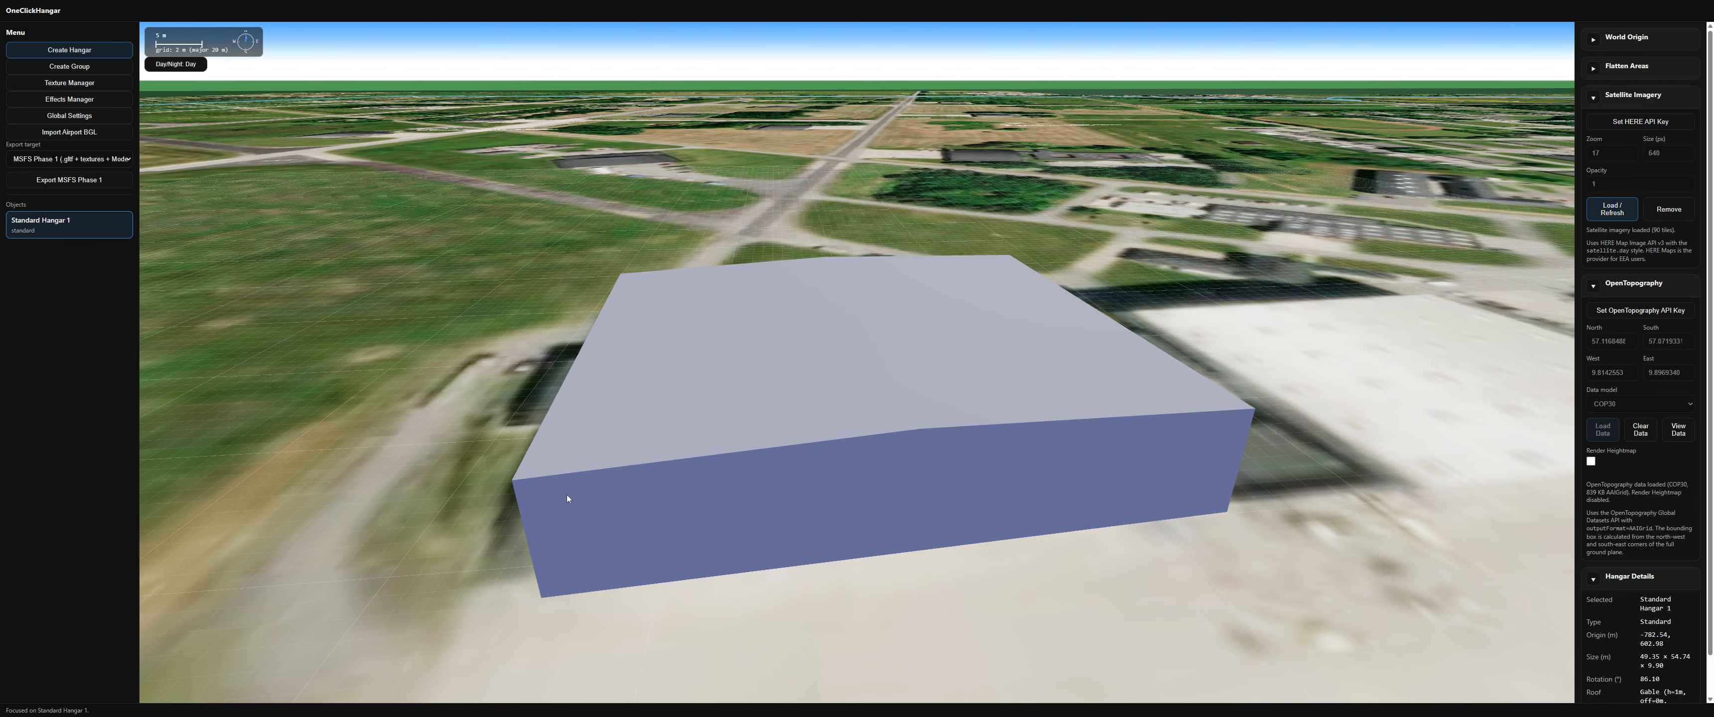
middle_click_drag(566, 496, 486, 509)
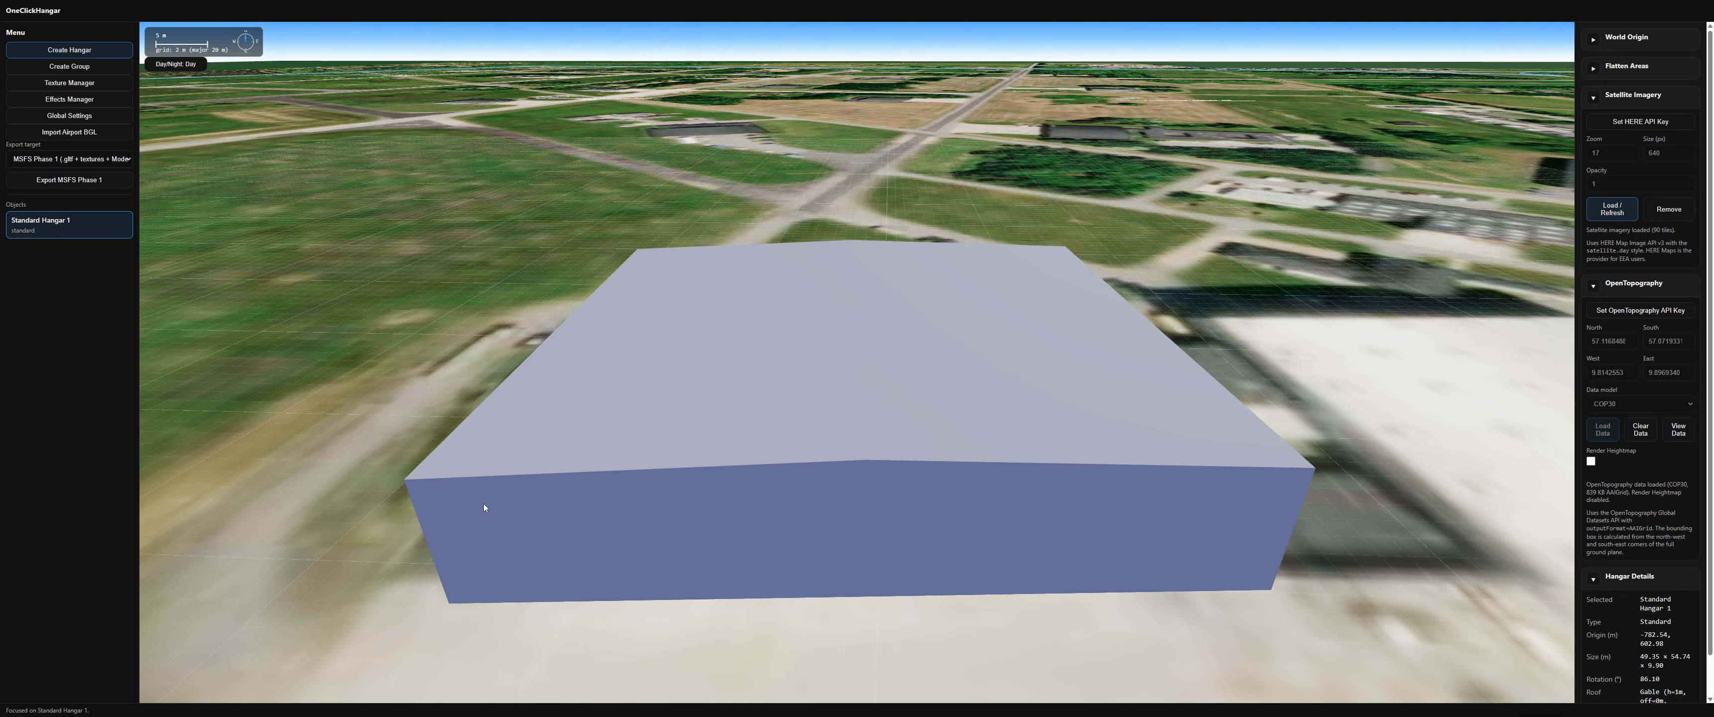
right_click(458, 499)
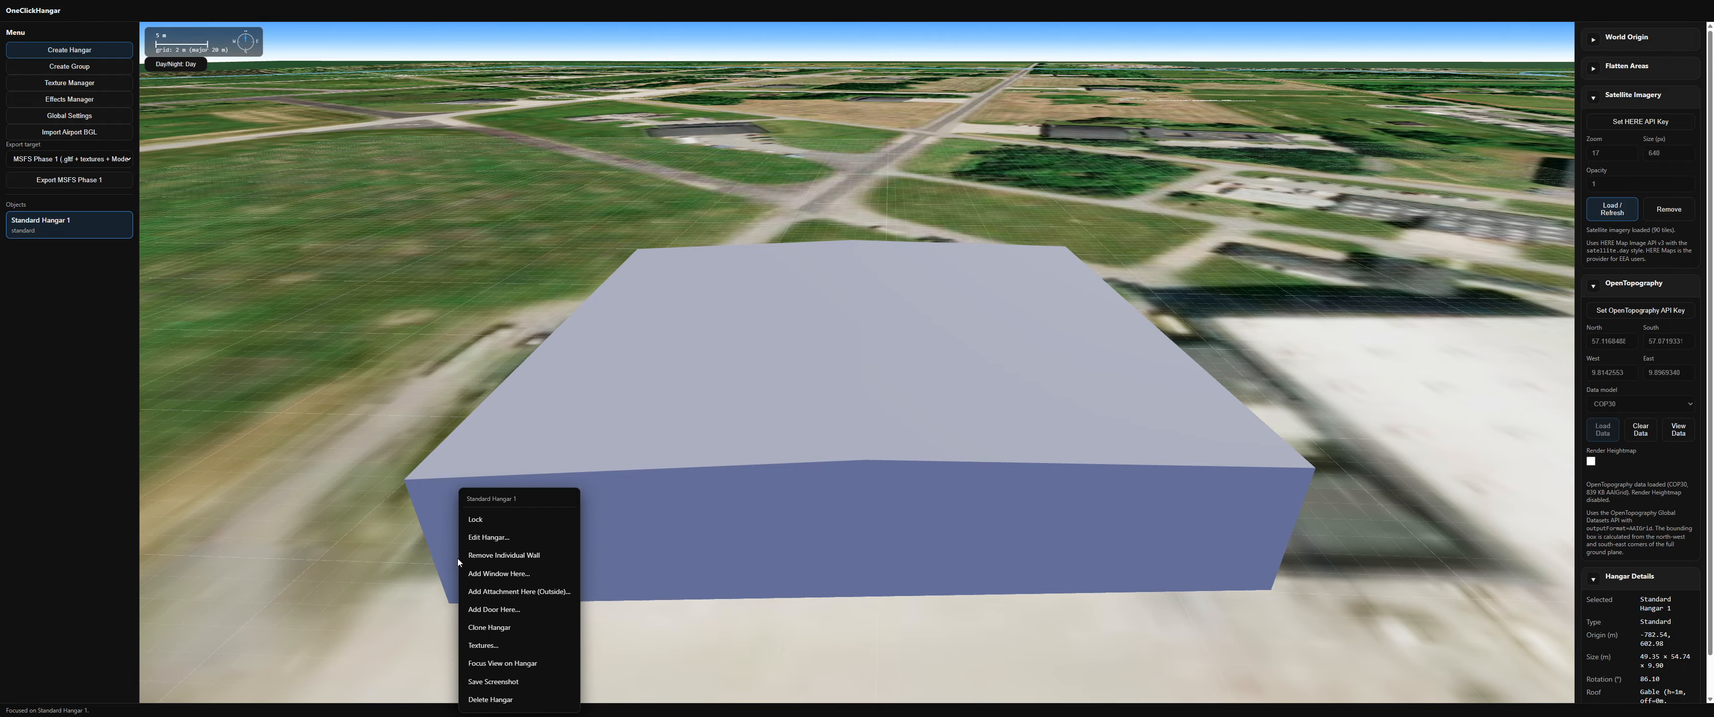
left_click(481, 611)
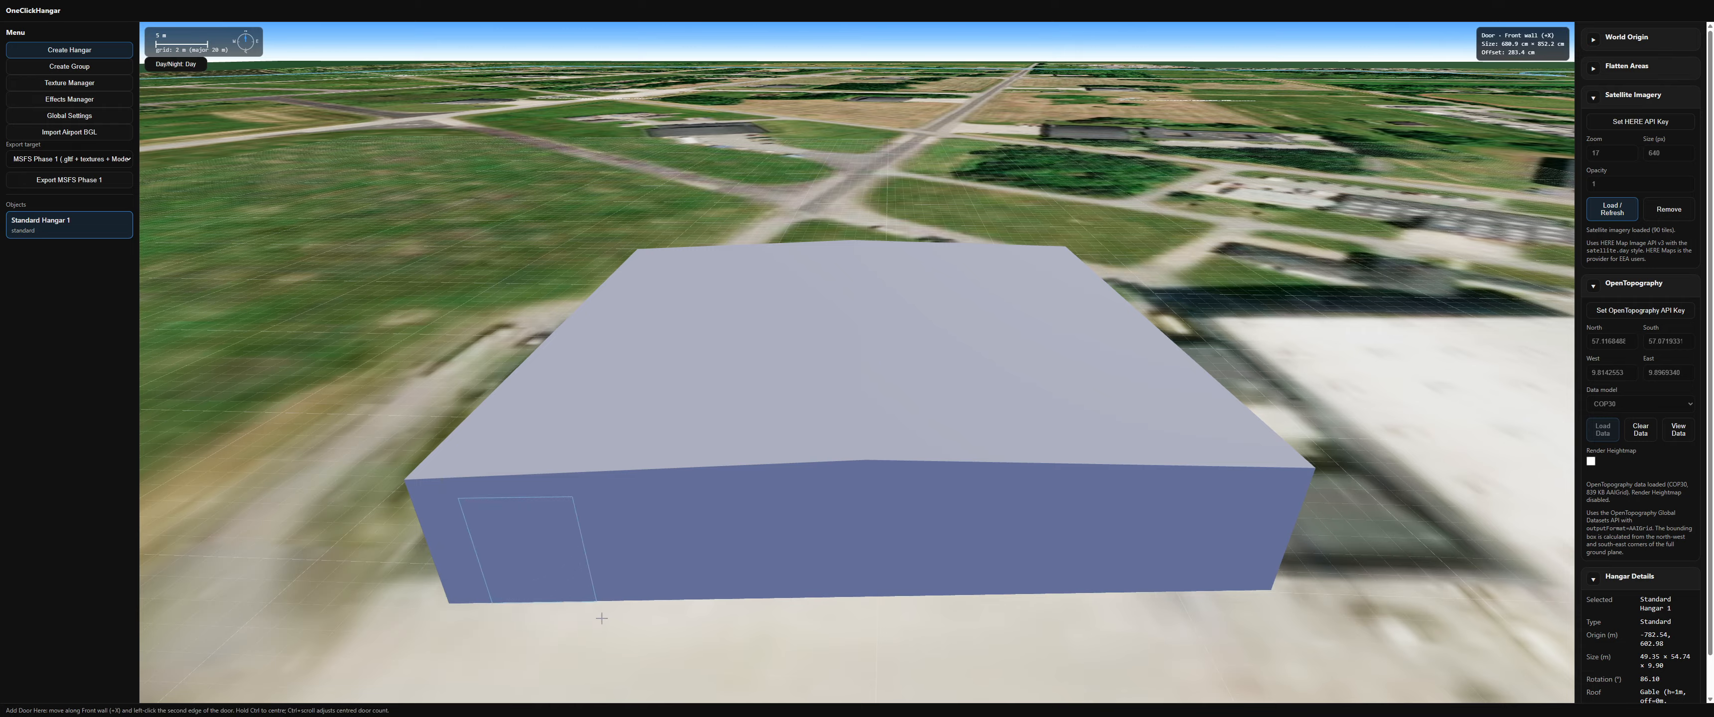
key("ctrl")
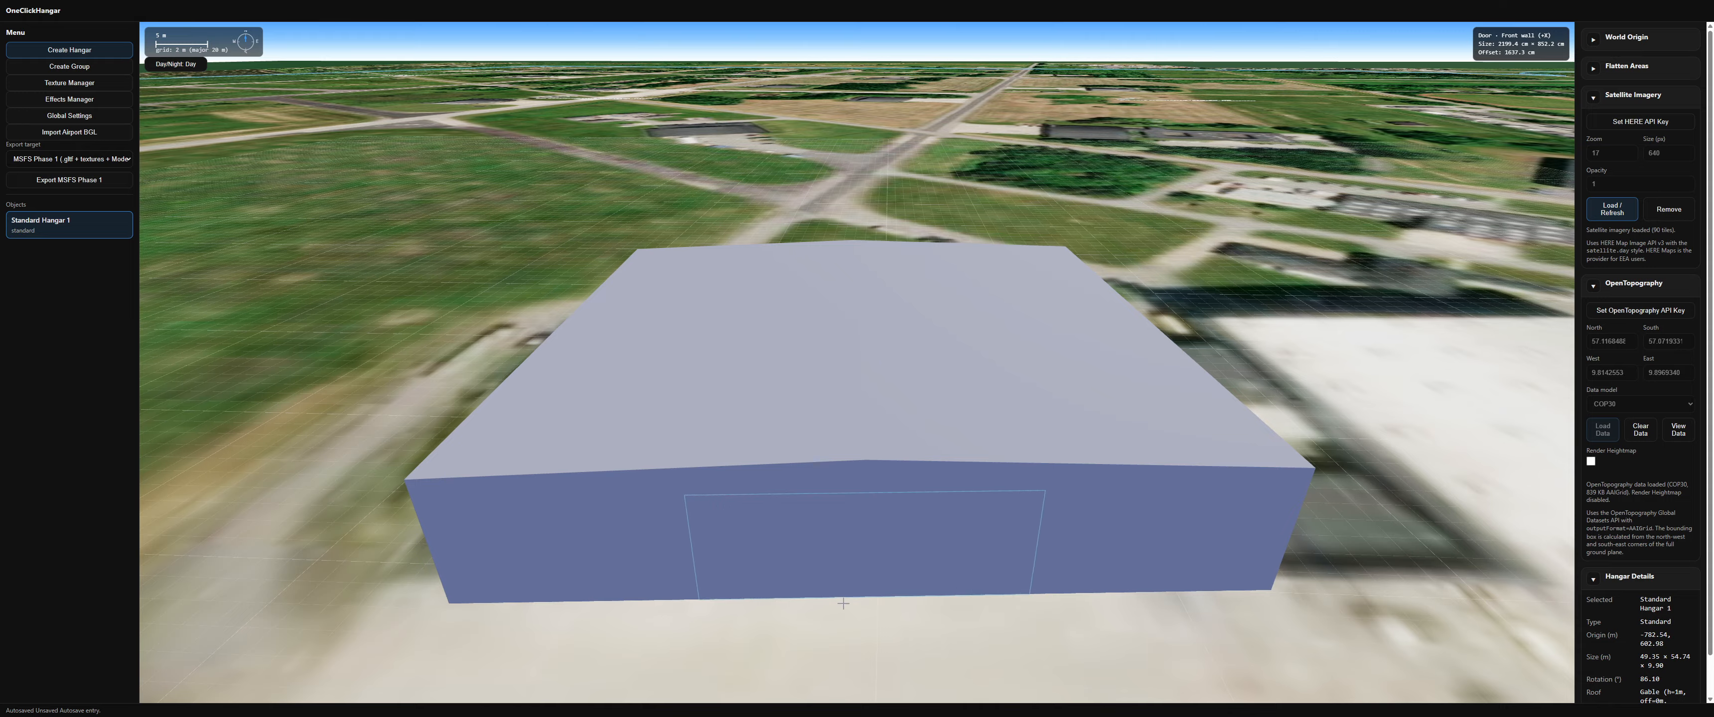
left_click(1133, 555)
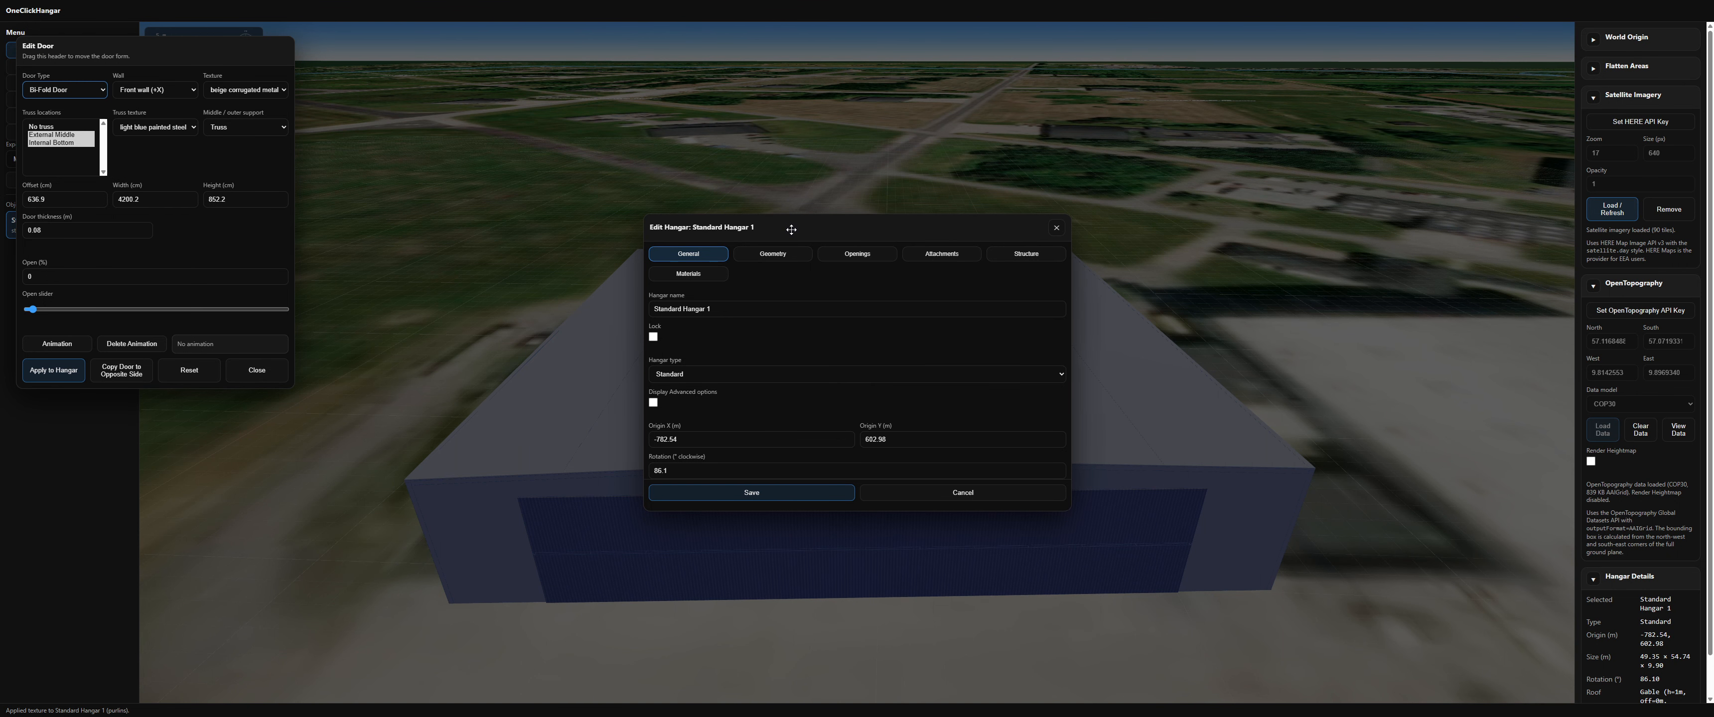
left_click_drag(772, 219, 1013, 42)
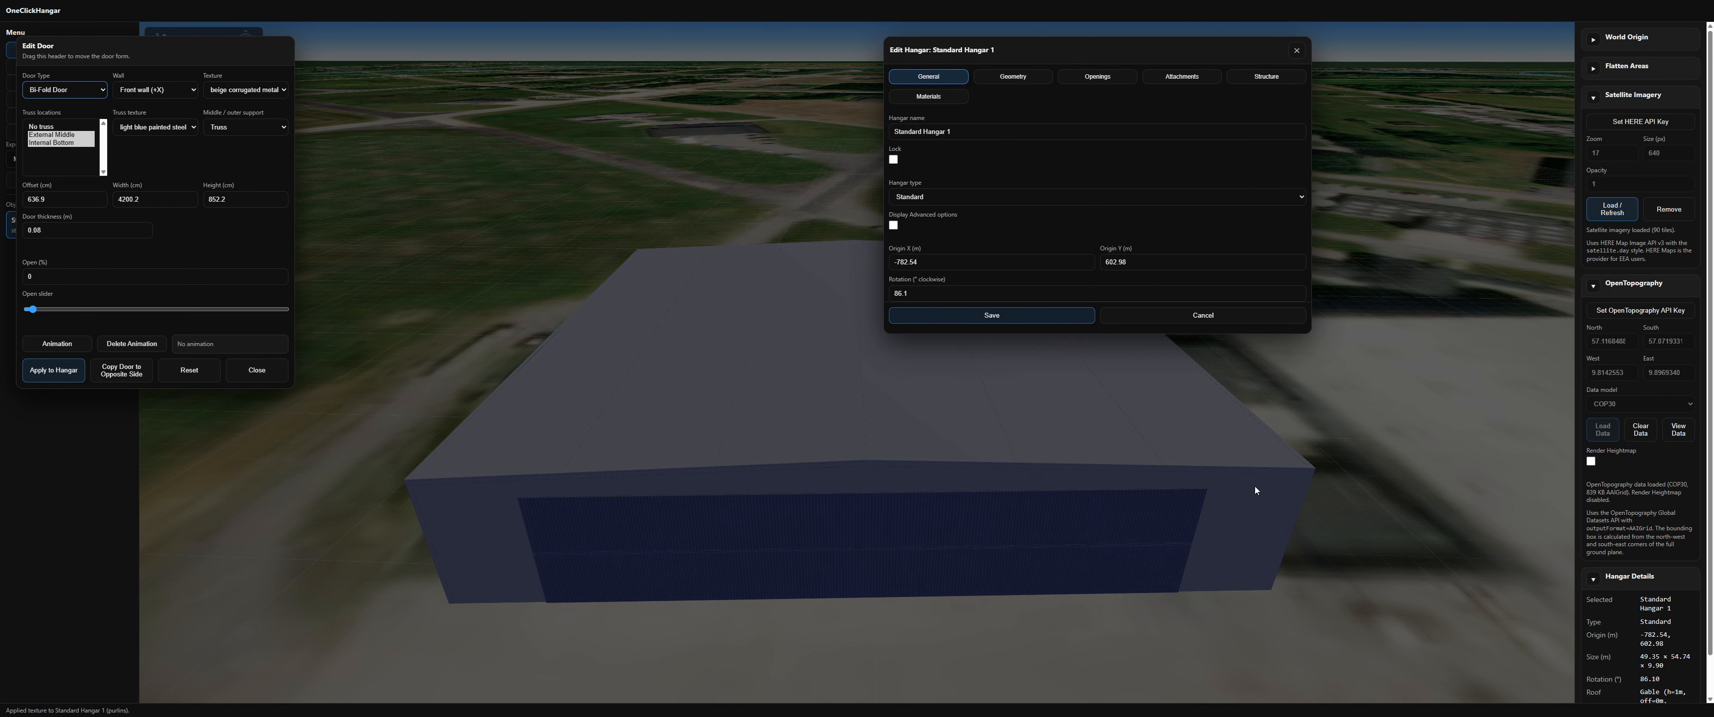
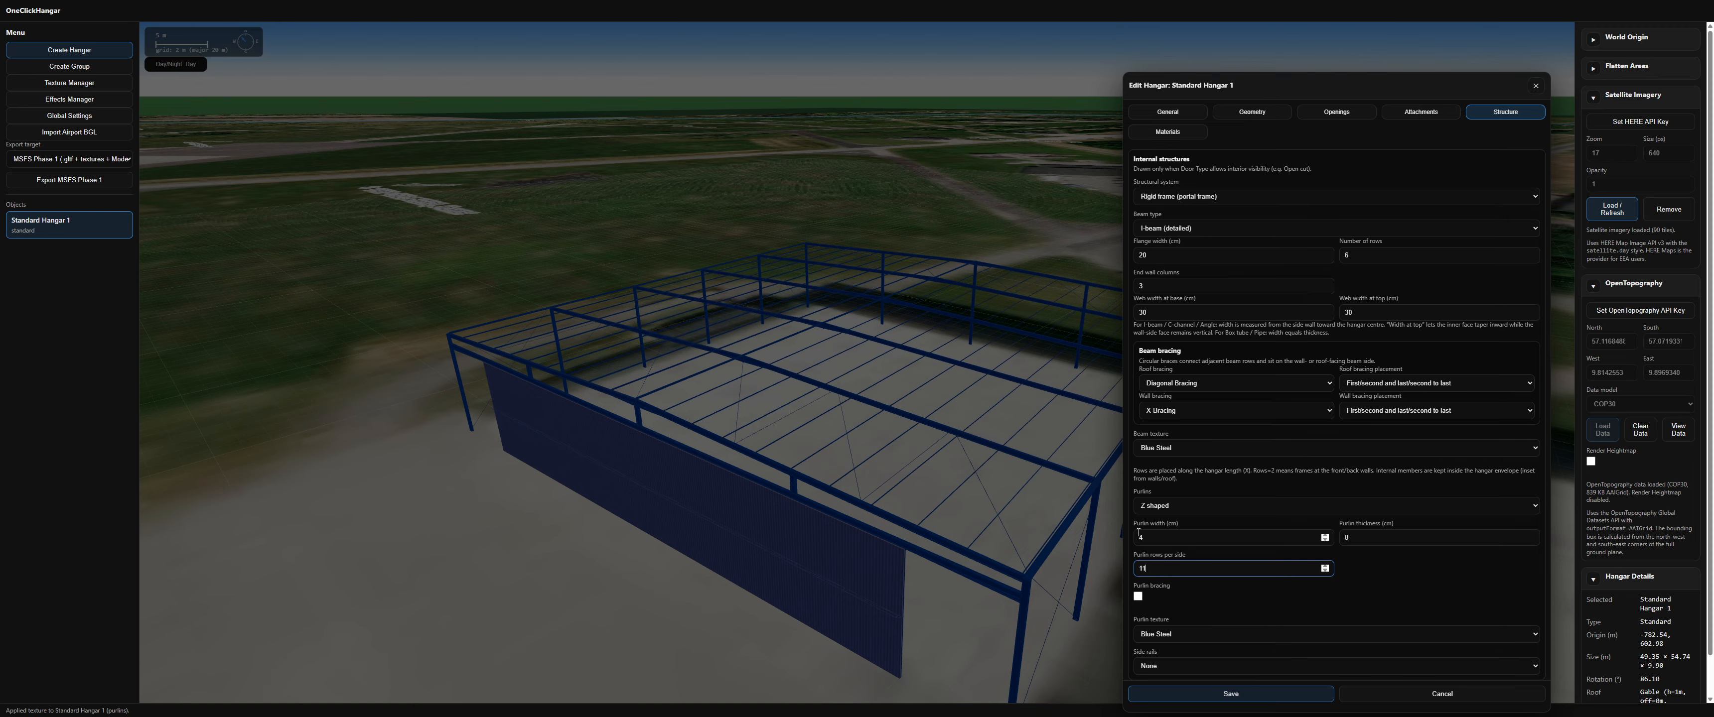
Step: Enable purlin bracing and set the hangar's side rails to Z channel in the structure settings
left_click(1156, 505)
left_click(1156, 505)
left_click(1156, 504)
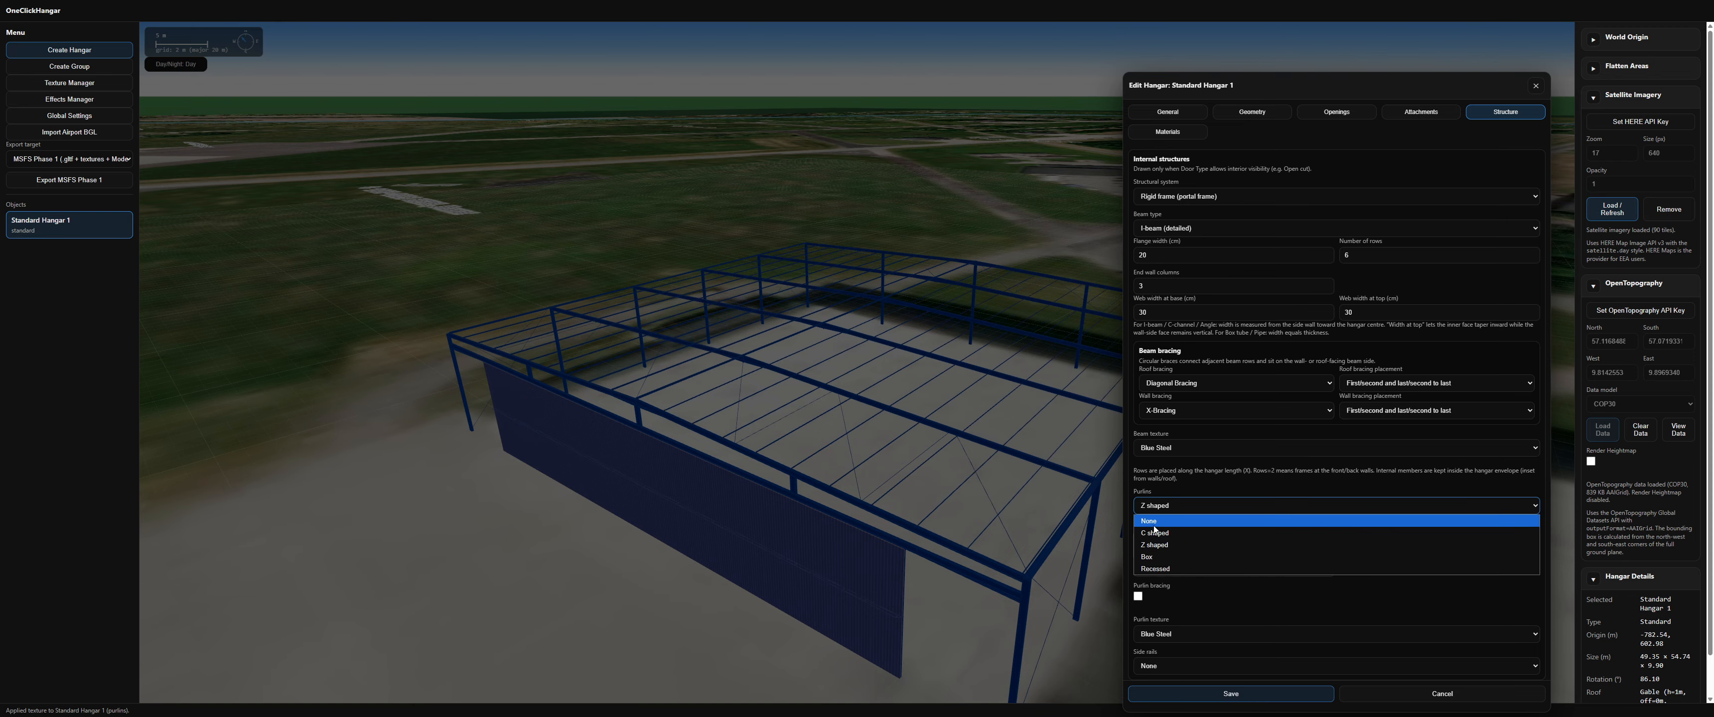
left_click(1121, 587)
left_click(1138, 596)
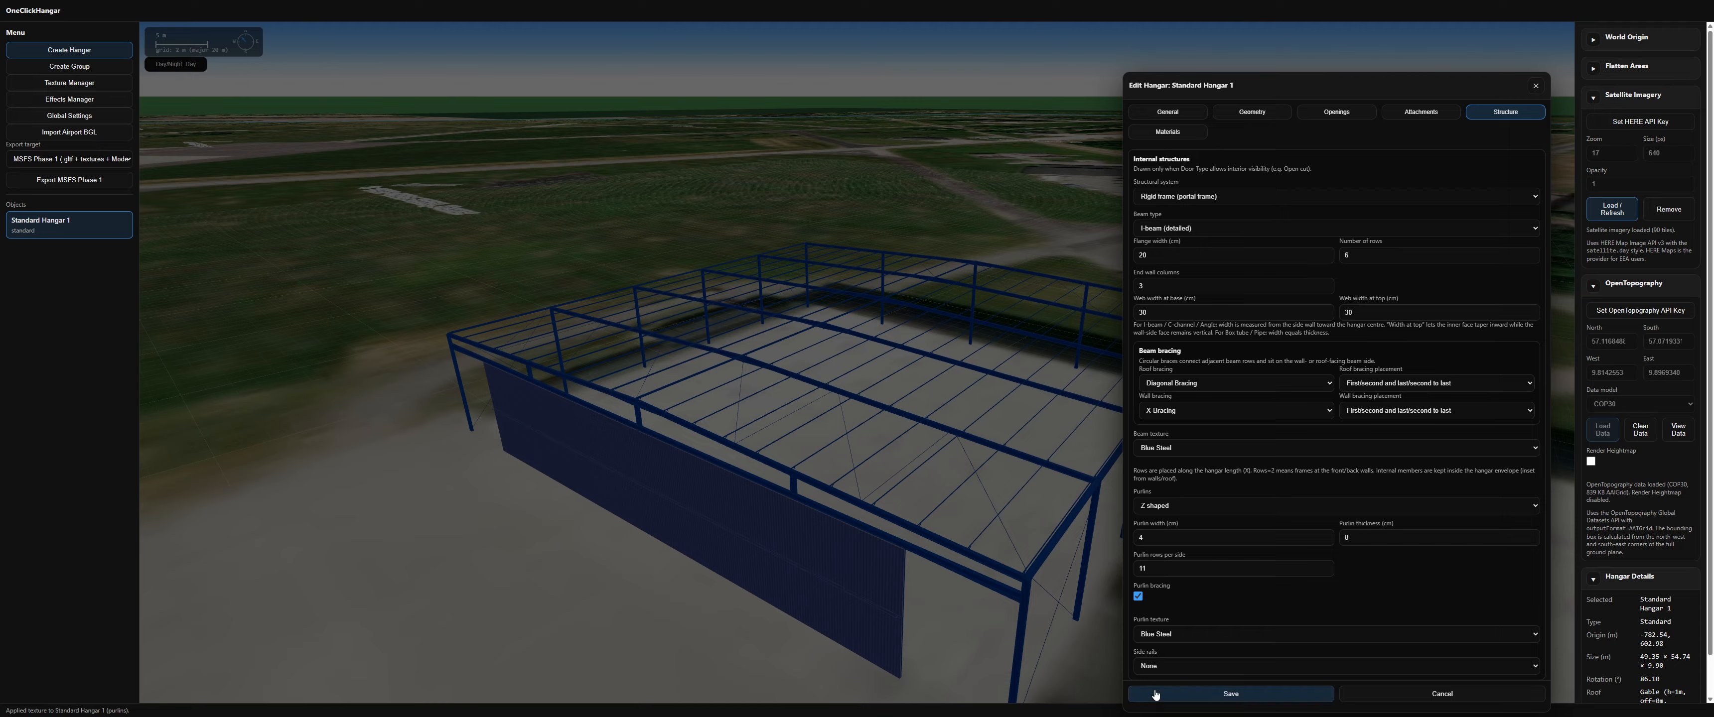
left_click(1156, 666)
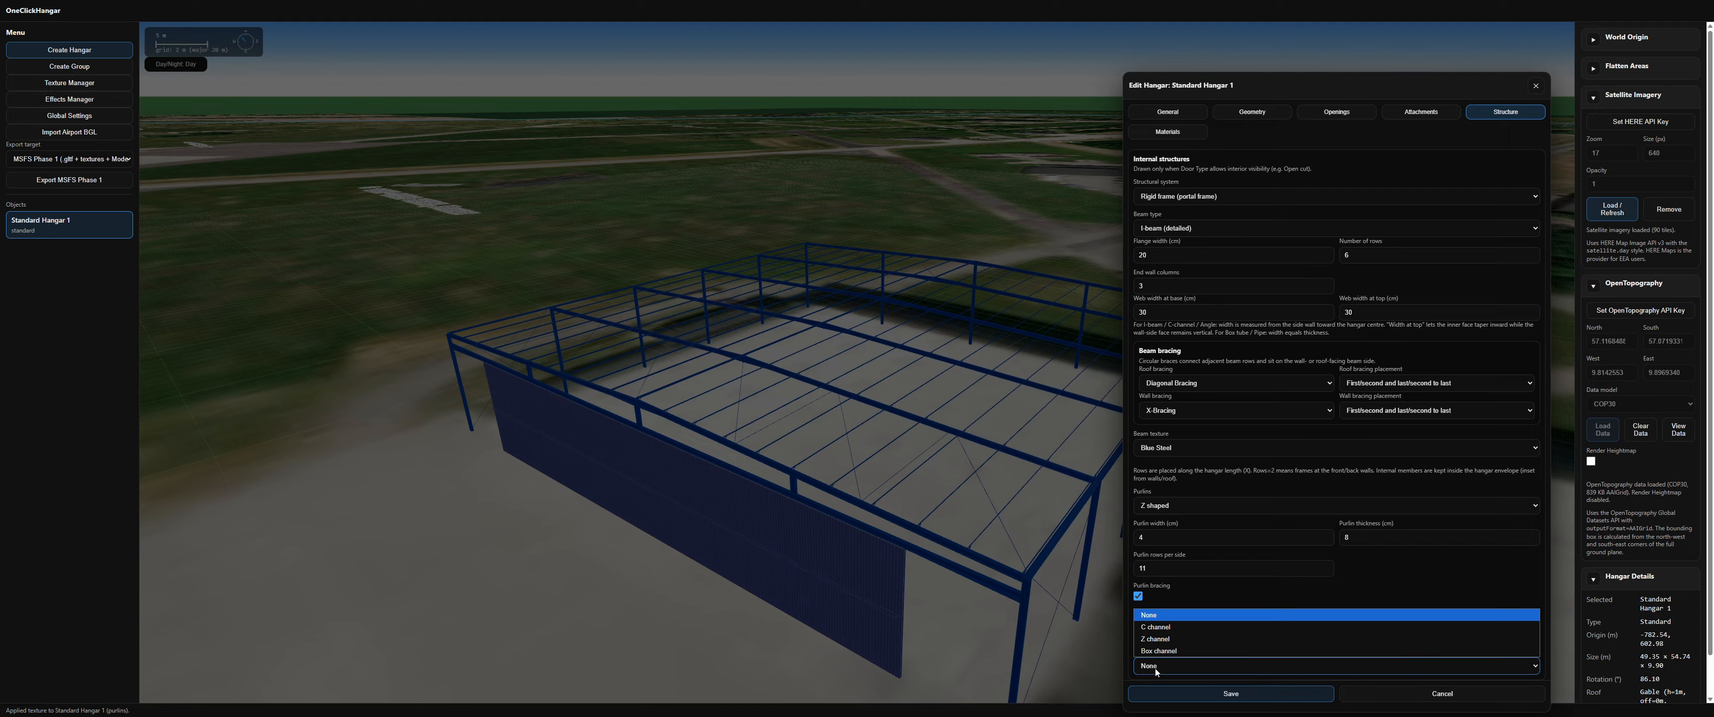
left_click(1156, 640)
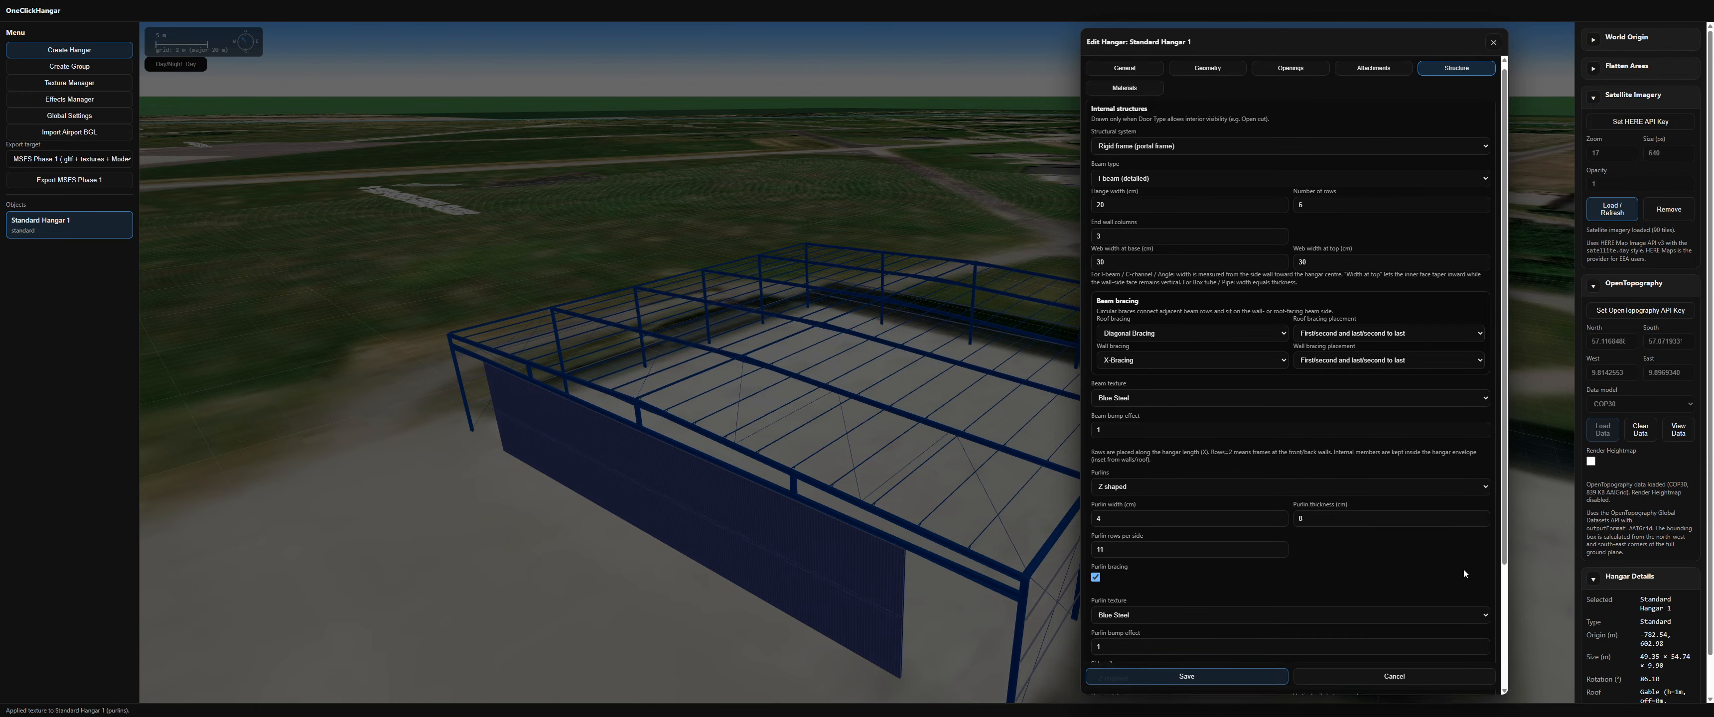
scroll(1464, 572, "down", 2)
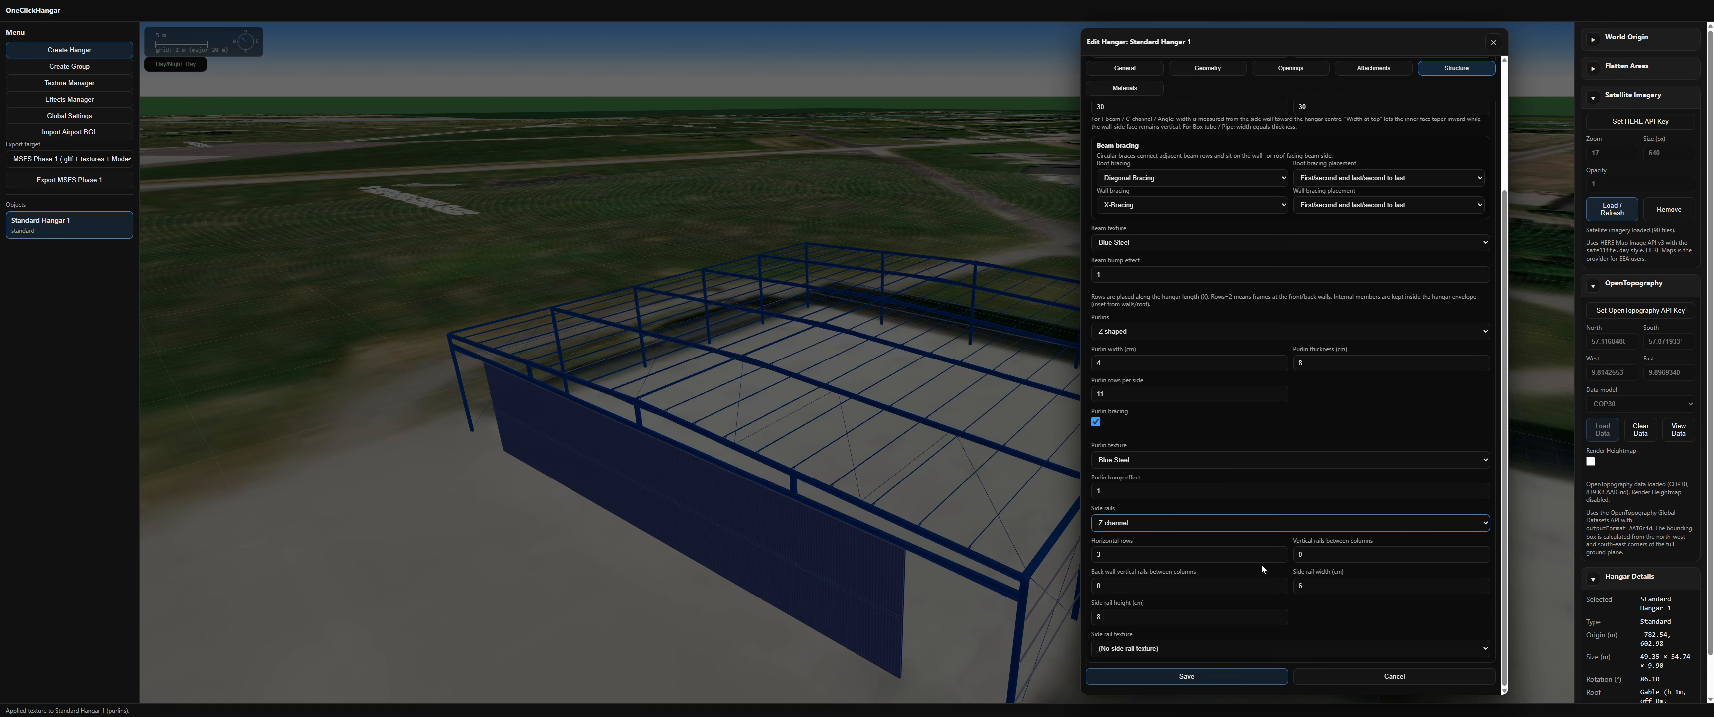
Step: Set the vertical rails between columns to 1 and the back-wall vertical rails between columns to 2
double_click(1333, 563)
type("2")
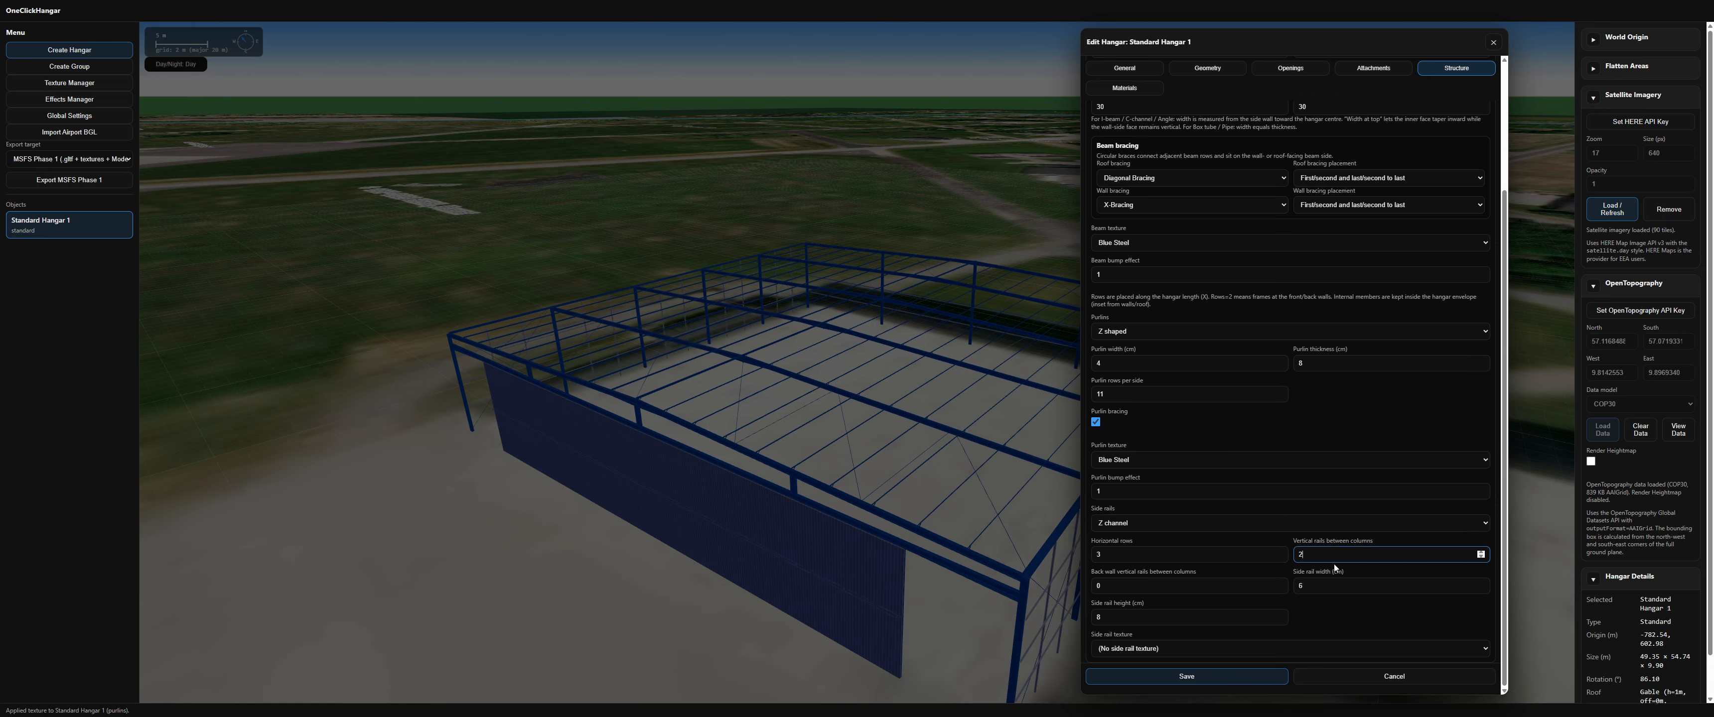
key("BackSpace")
type("1")
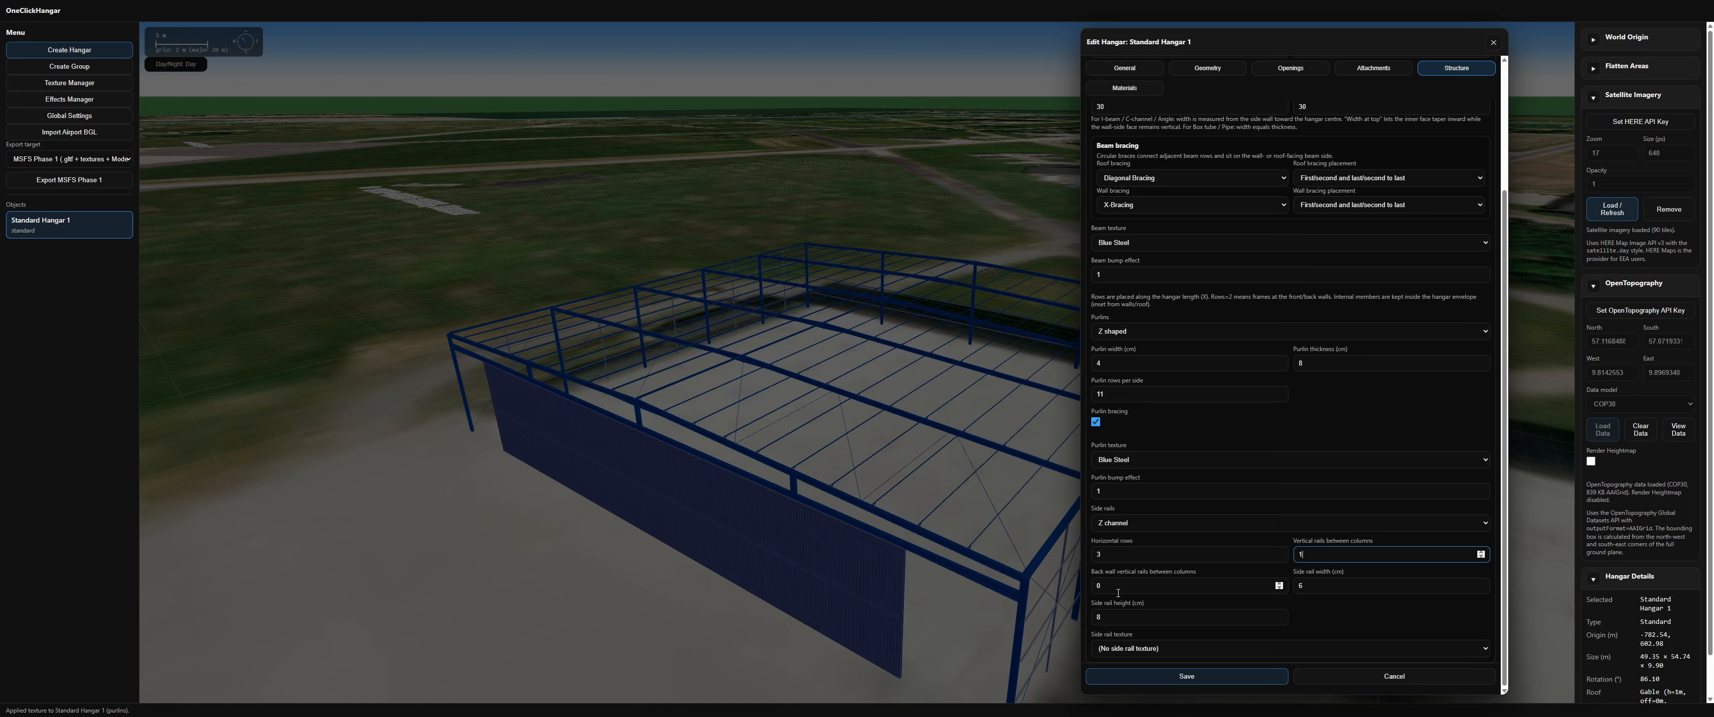
left_click(1118, 592)
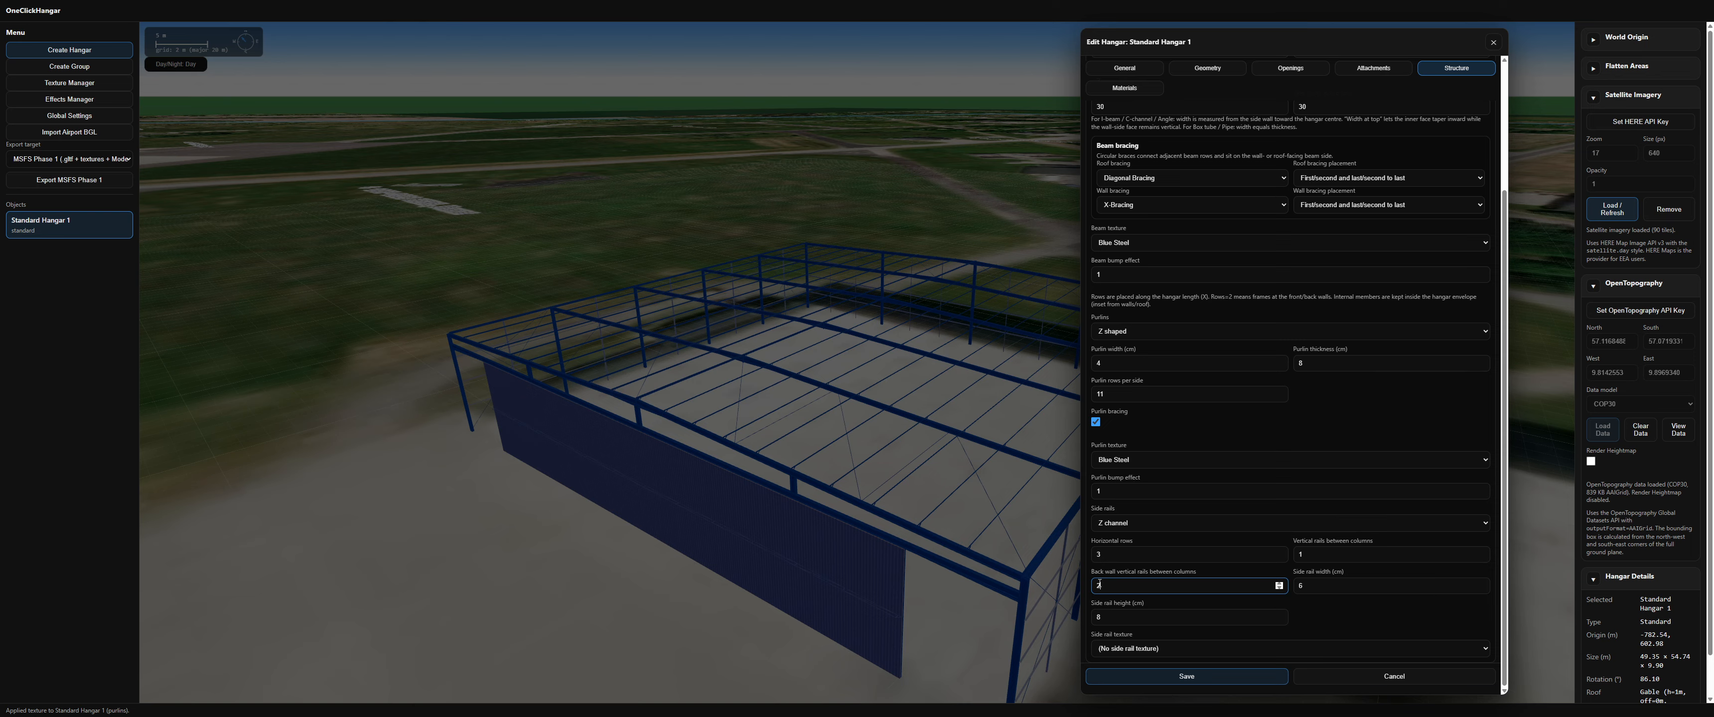
Step: Apply the red steel texture to the side rails and save the hangar's structure
left_click(1121, 650)
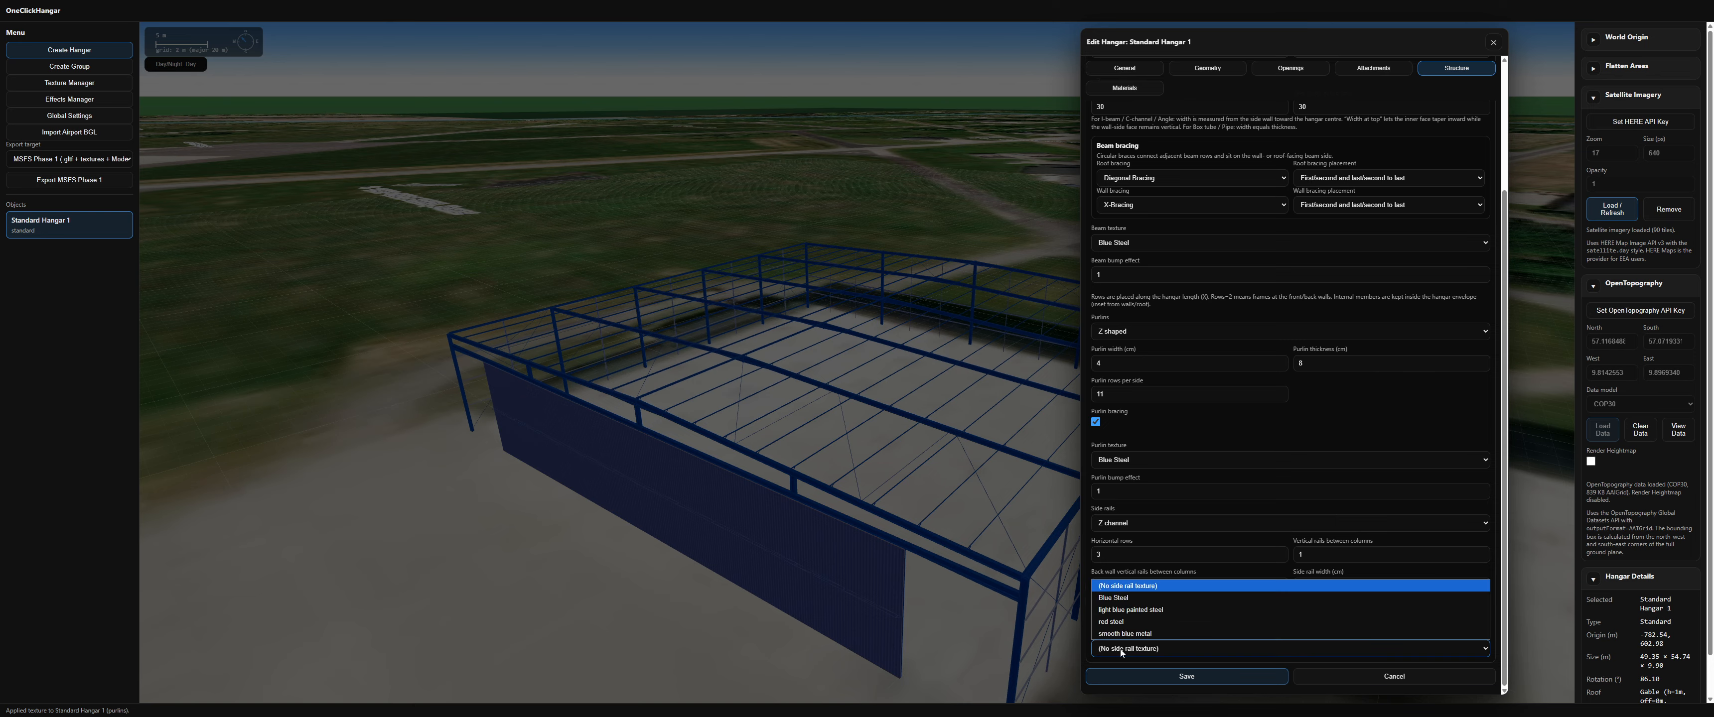
left_click(1121, 620)
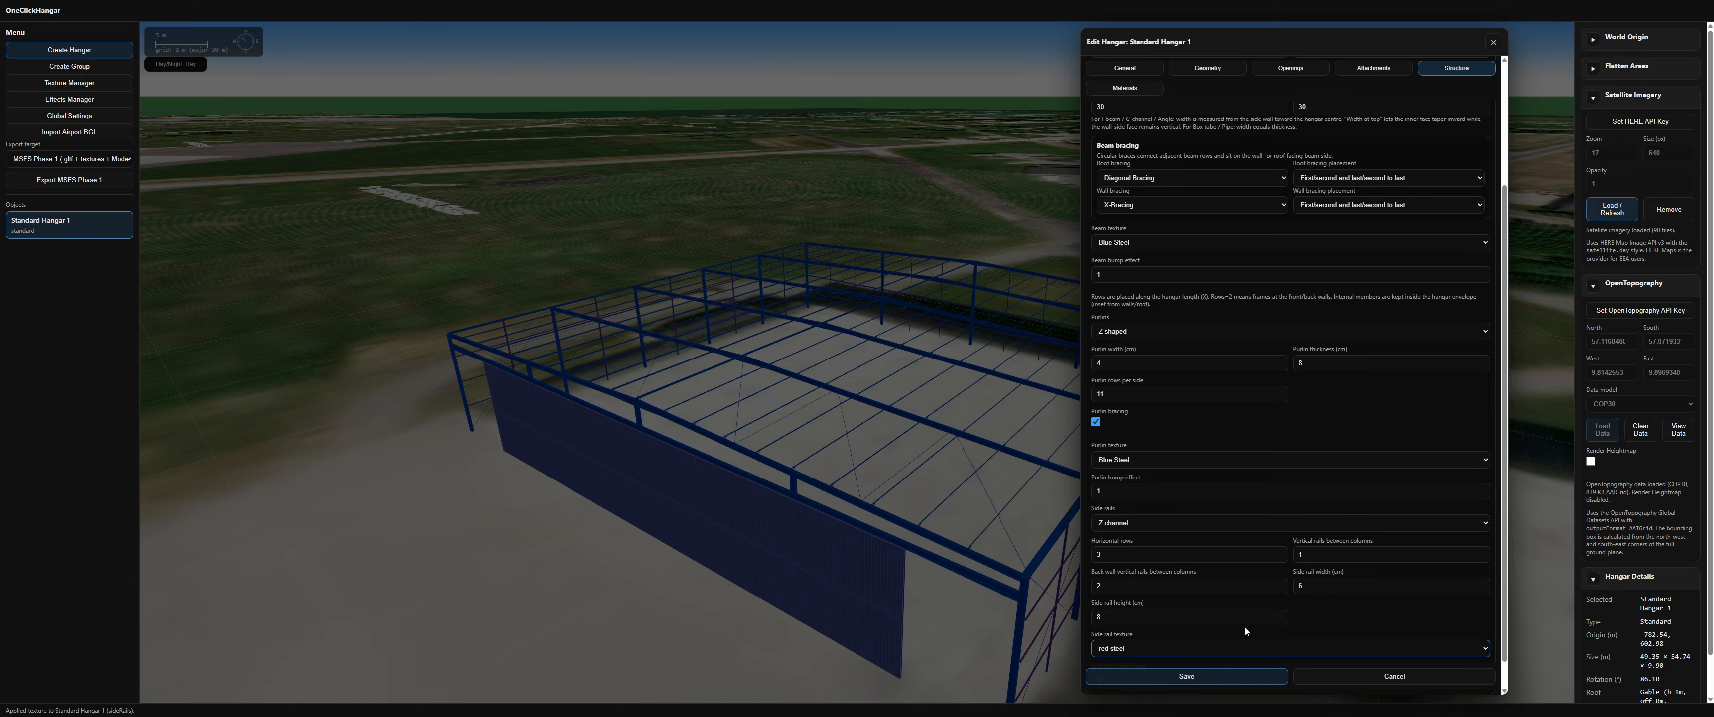
left_click(1191, 678)
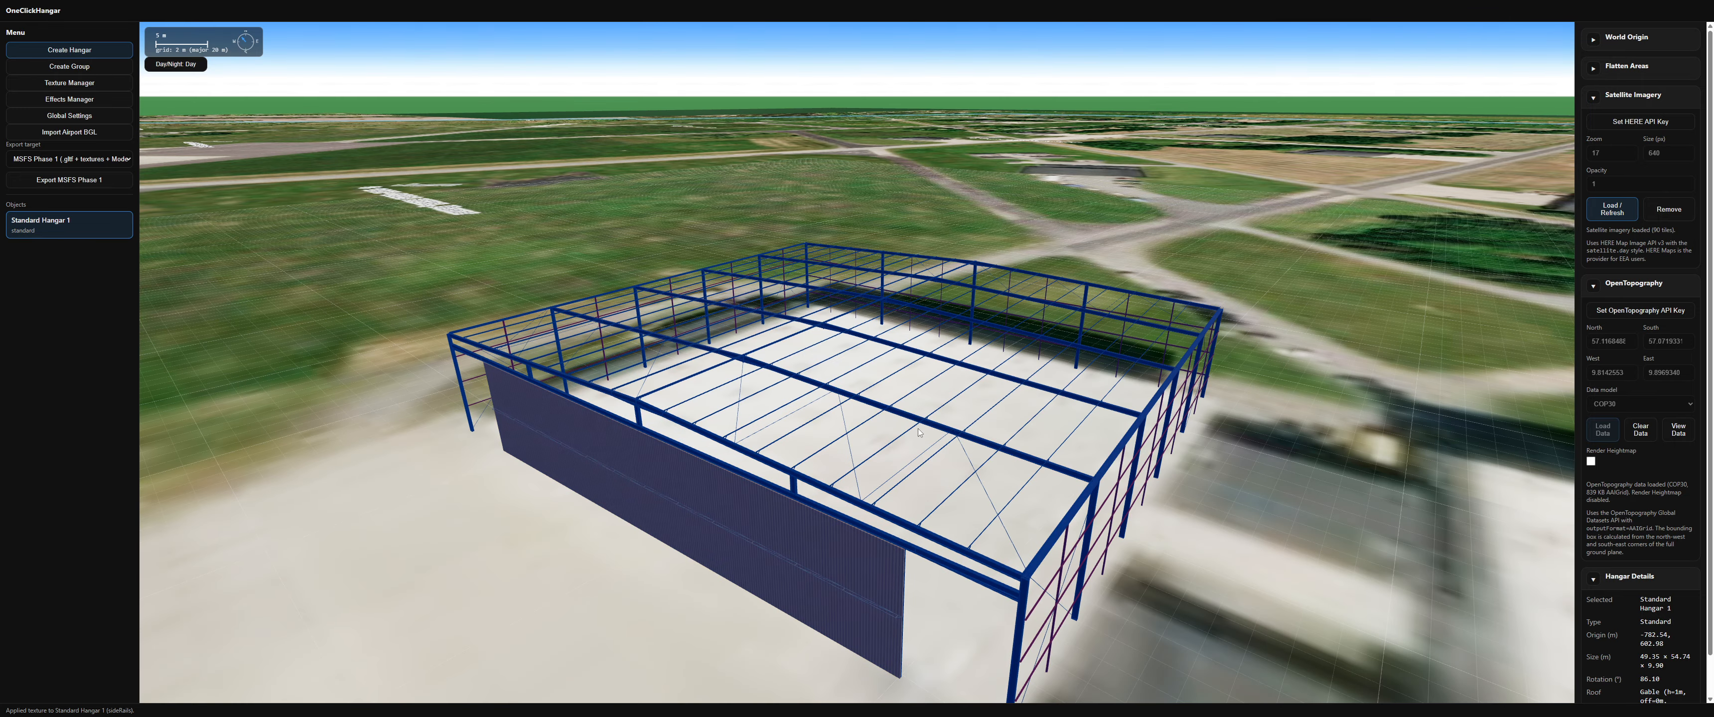
Step: Give the hangar a polished concrete floor, beige corrugated metal walls and a weathered galvanized metal roof
key("v")
middle_click_drag(900, 424, 917, 397)
scroll(867, 459, "up", 5)
scroll(859, 456, "down", 2)
scroll(918, 396, "down", 2)
right_click(914, 397)
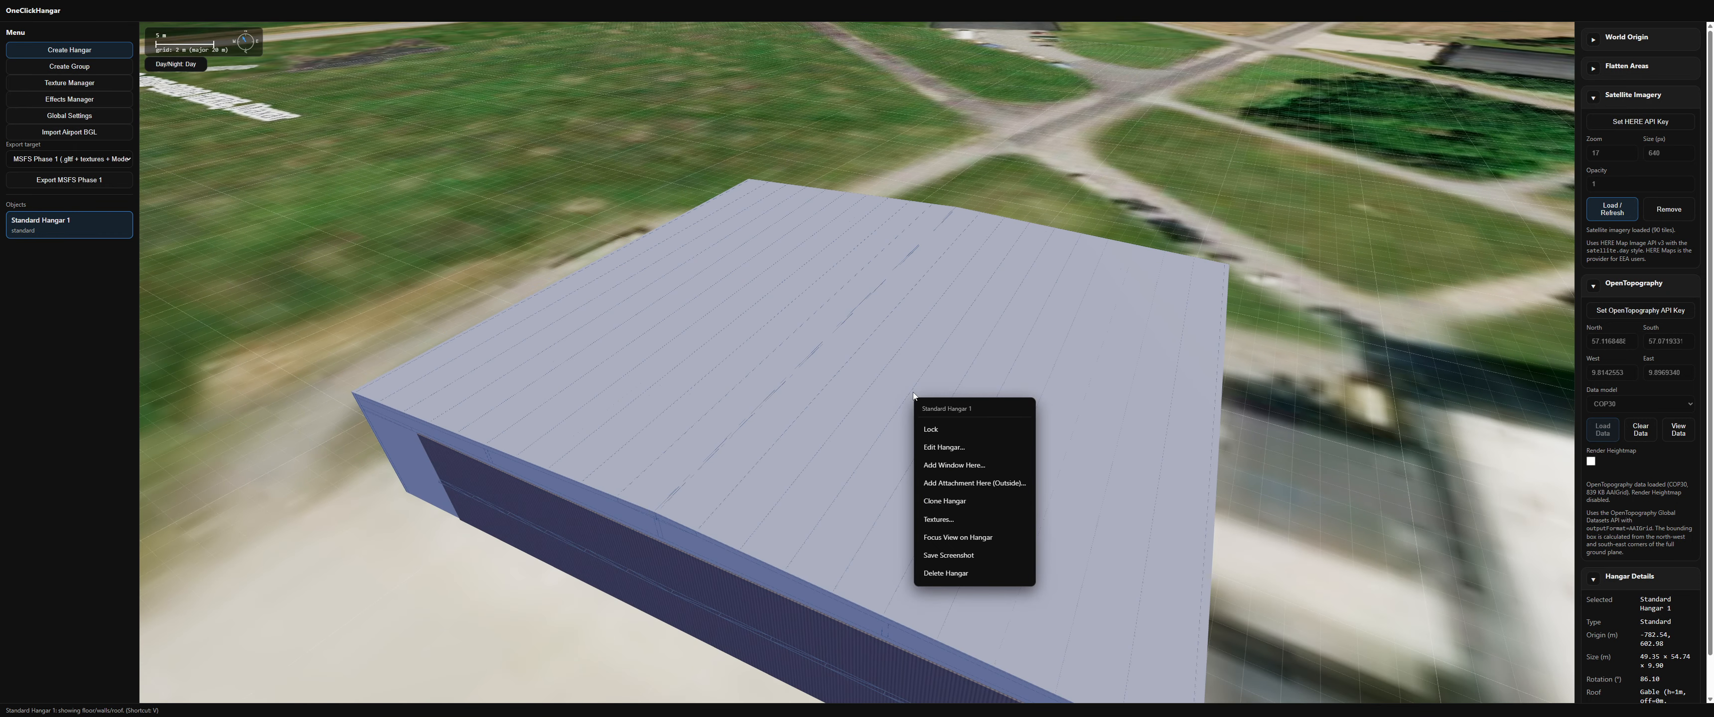
left_click(930, 448)
left_click(1115, 88)
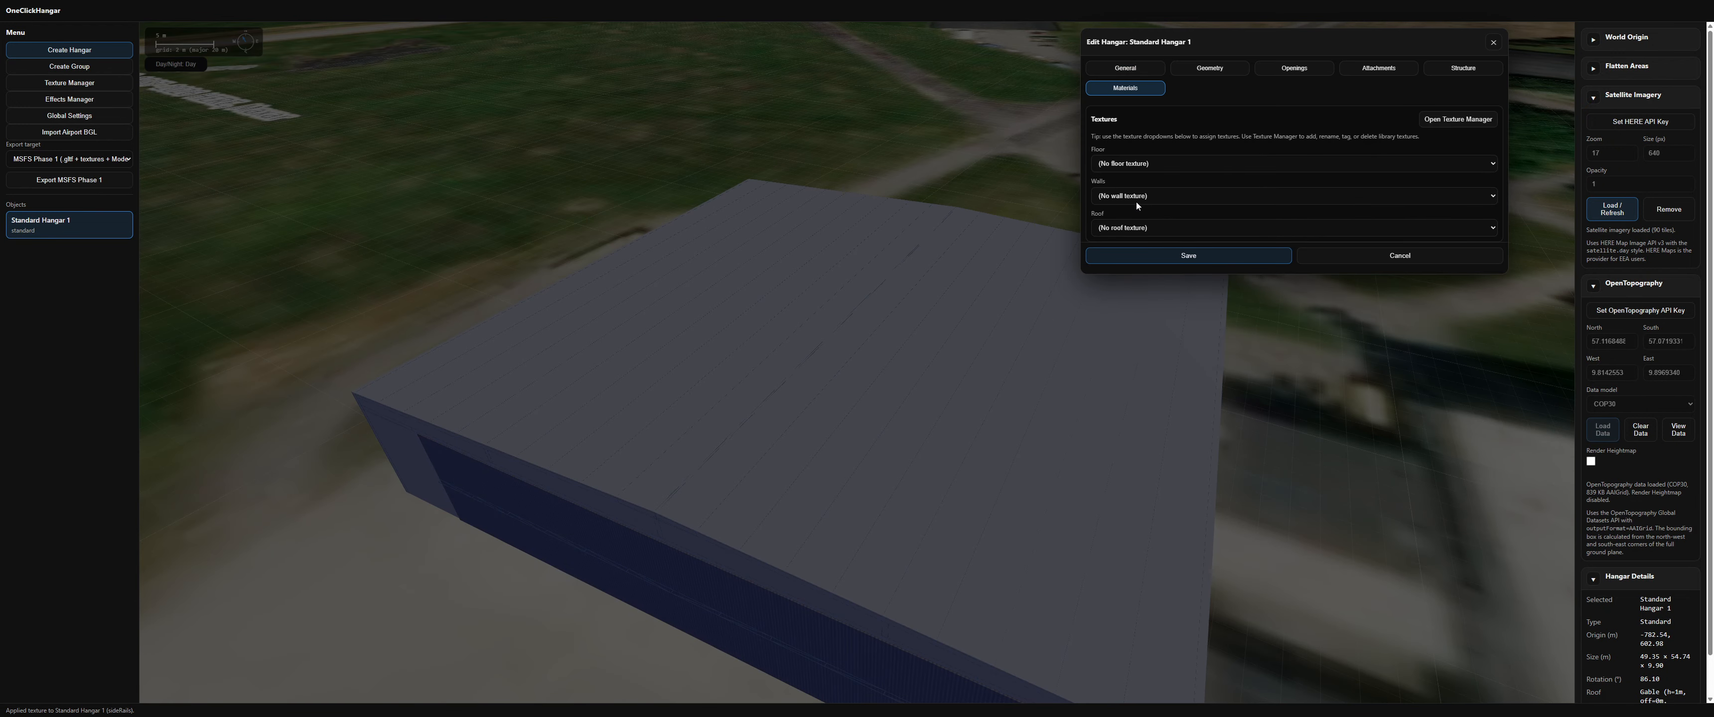
left_click(1136, 164)
left_click(1115, 198)
left_click(1114, 197)
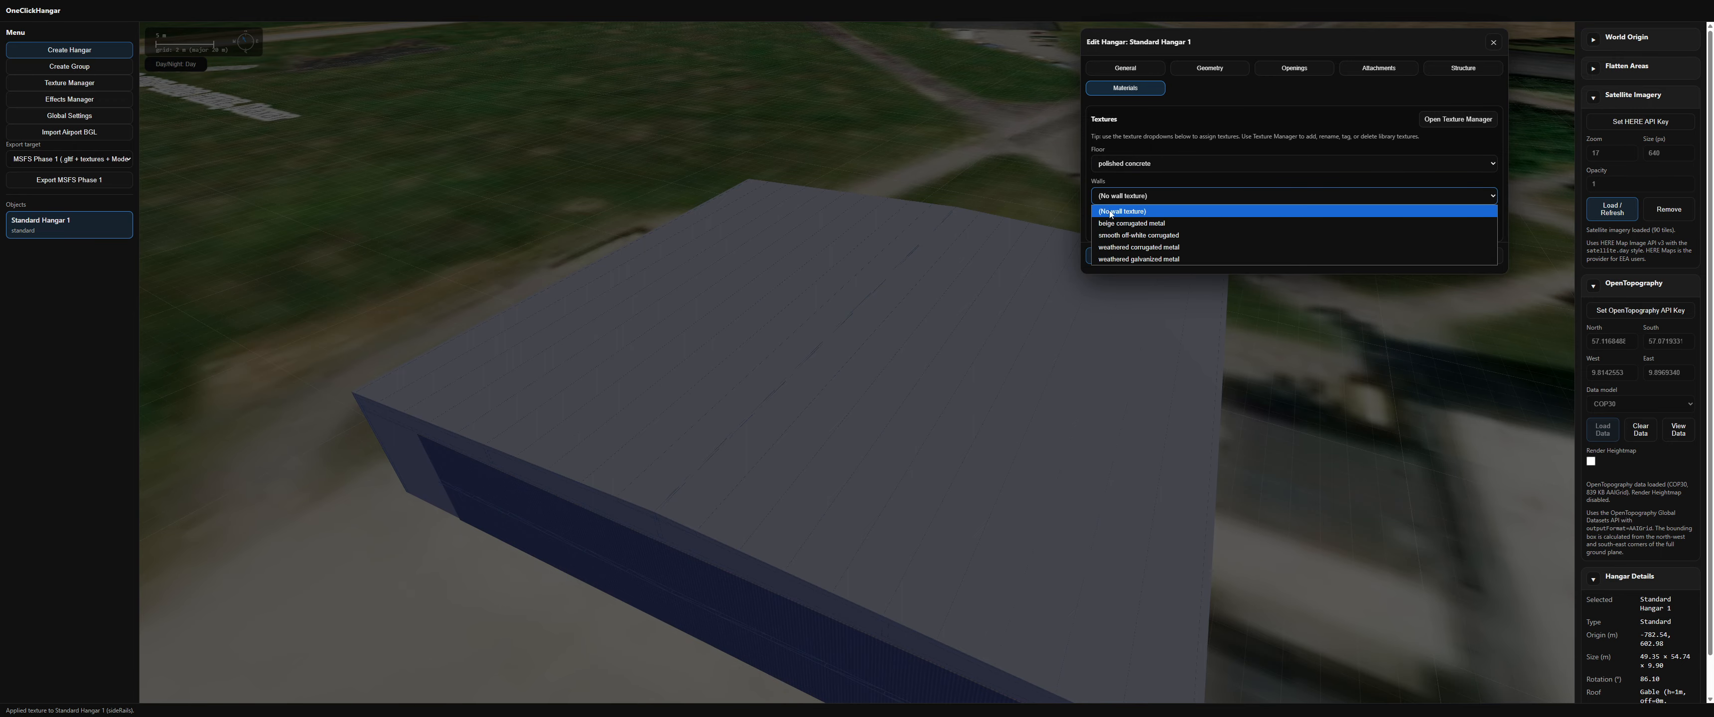
left_click(1111, 223)
left_click(1129, 260)
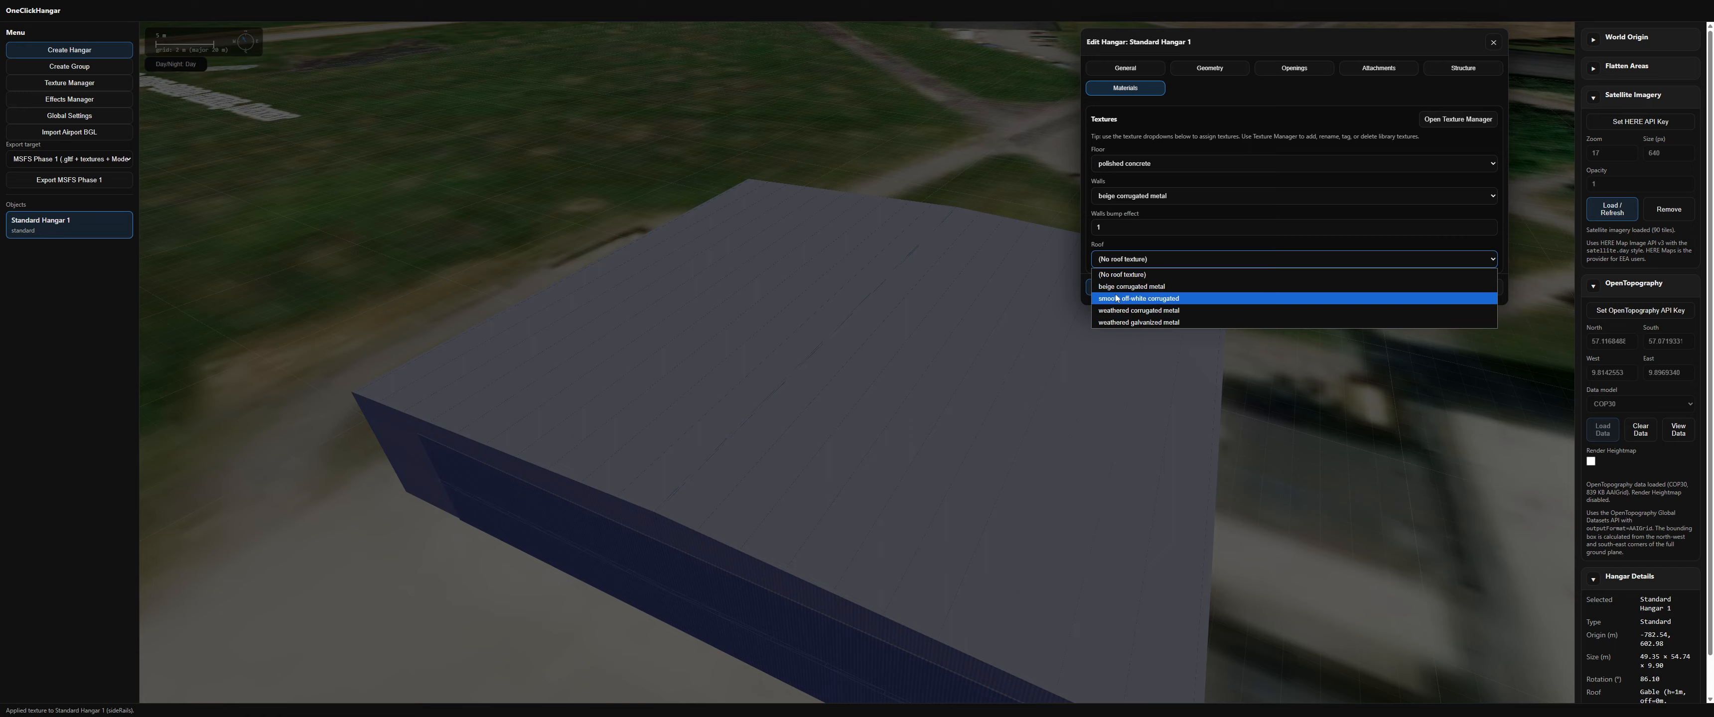
left_click(1126, 322)
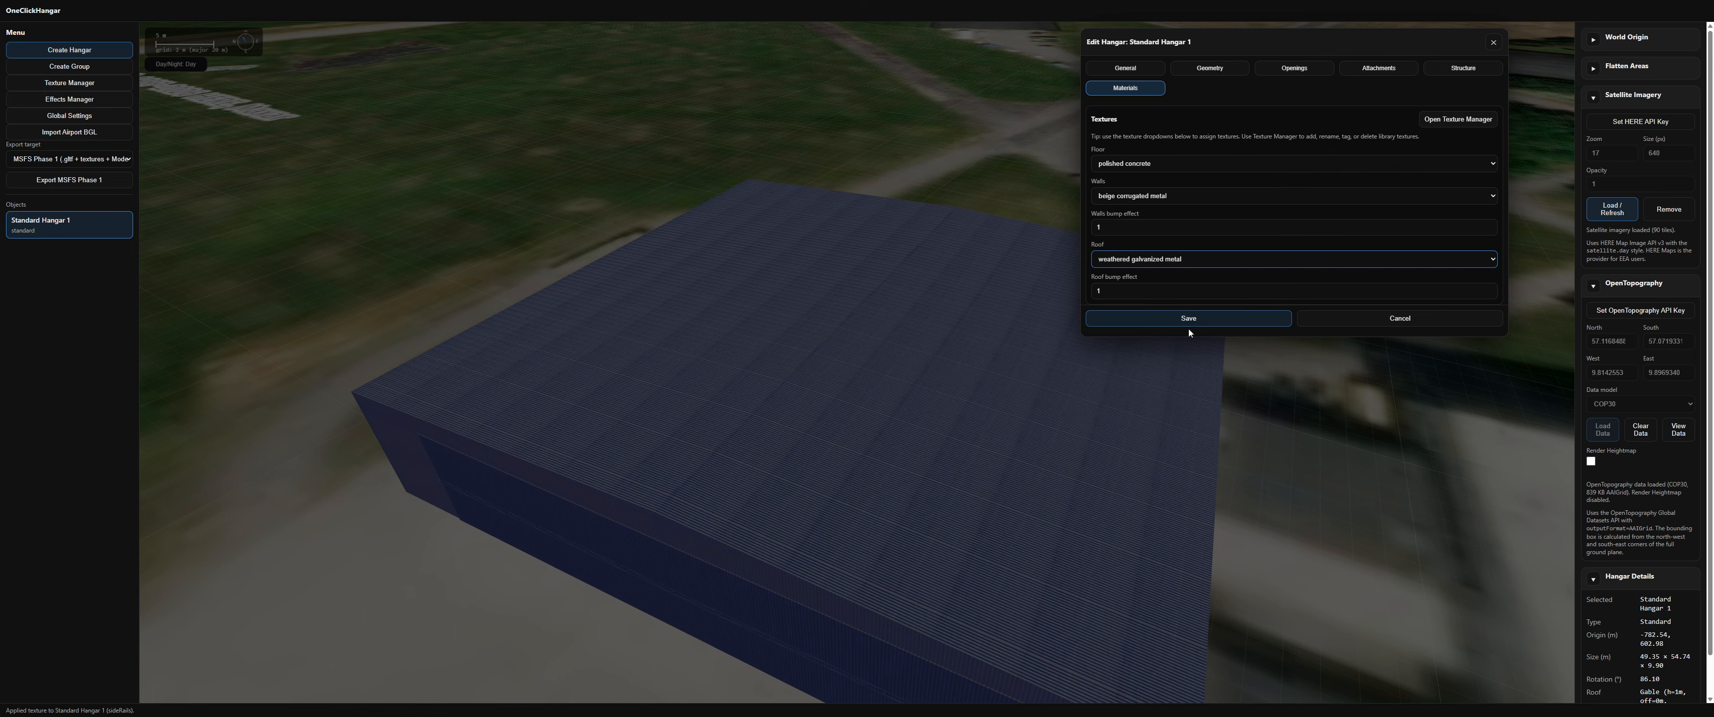
Step: Check the eaves overhang in the geometry settings and save the hangar's edits
left_click(1203, 72)
left_click(1119, 278)
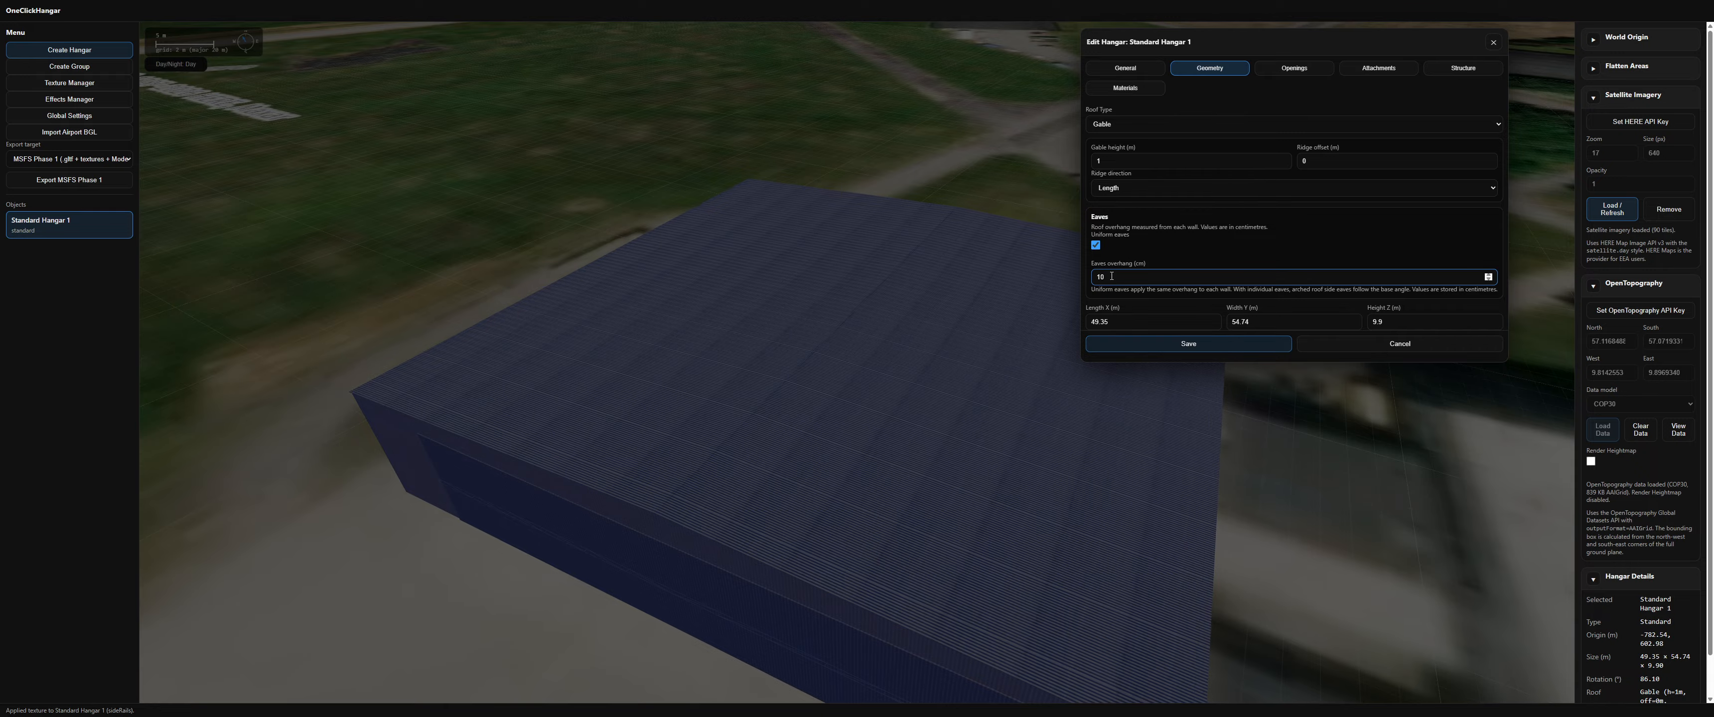
left_click(1139, 346)
Step: Move the hangar eastward onto the neighbouring existing hangar at the apron's northern edge
middle_click_drag(1044, 568, 1065, 494)
scroll(1065, 497, "down", 3)
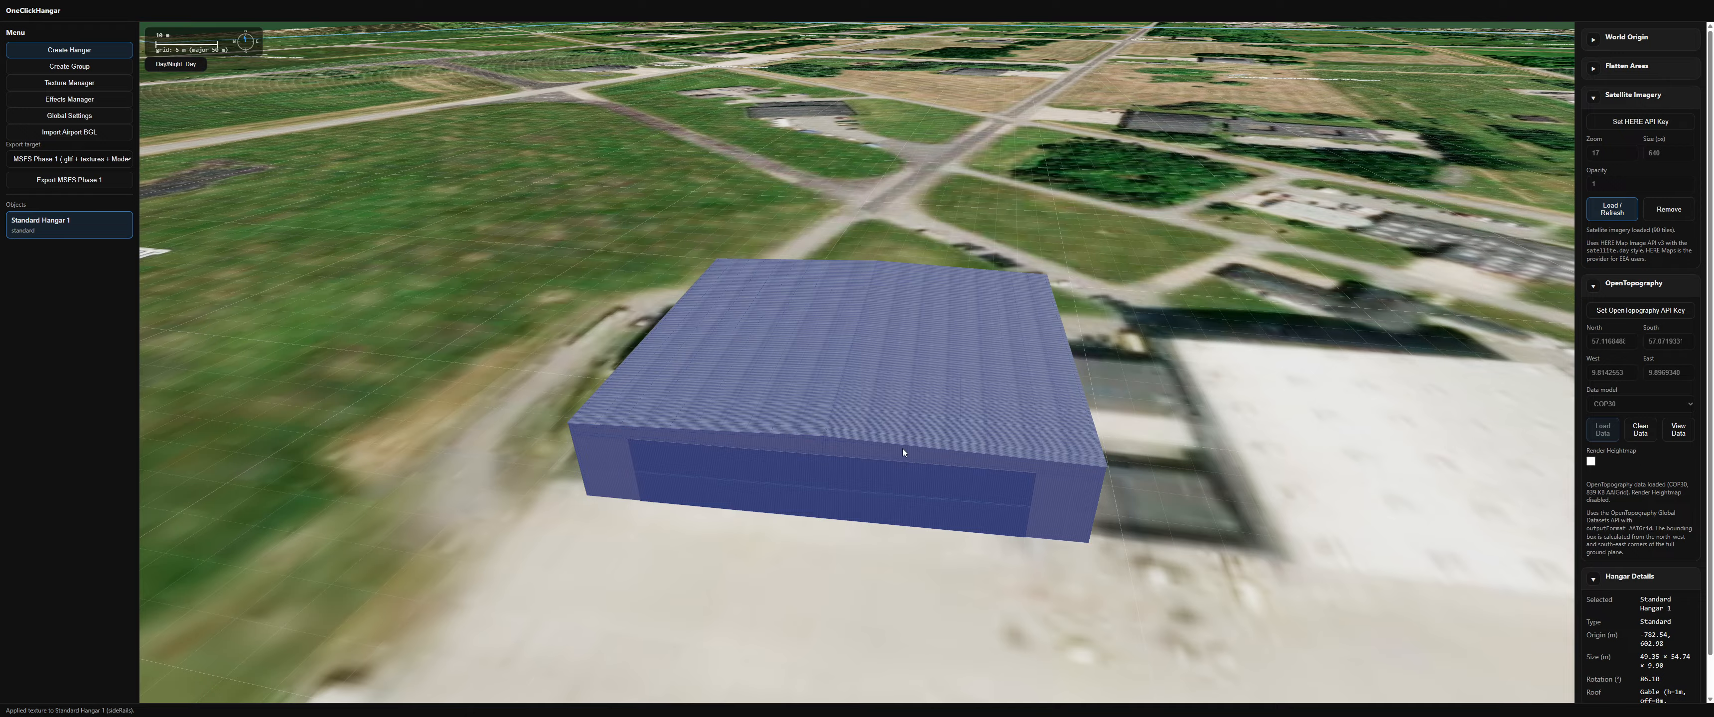
middle_click_drag(902, 449, 912, 380)
scroll(912, 380, "down", 8)
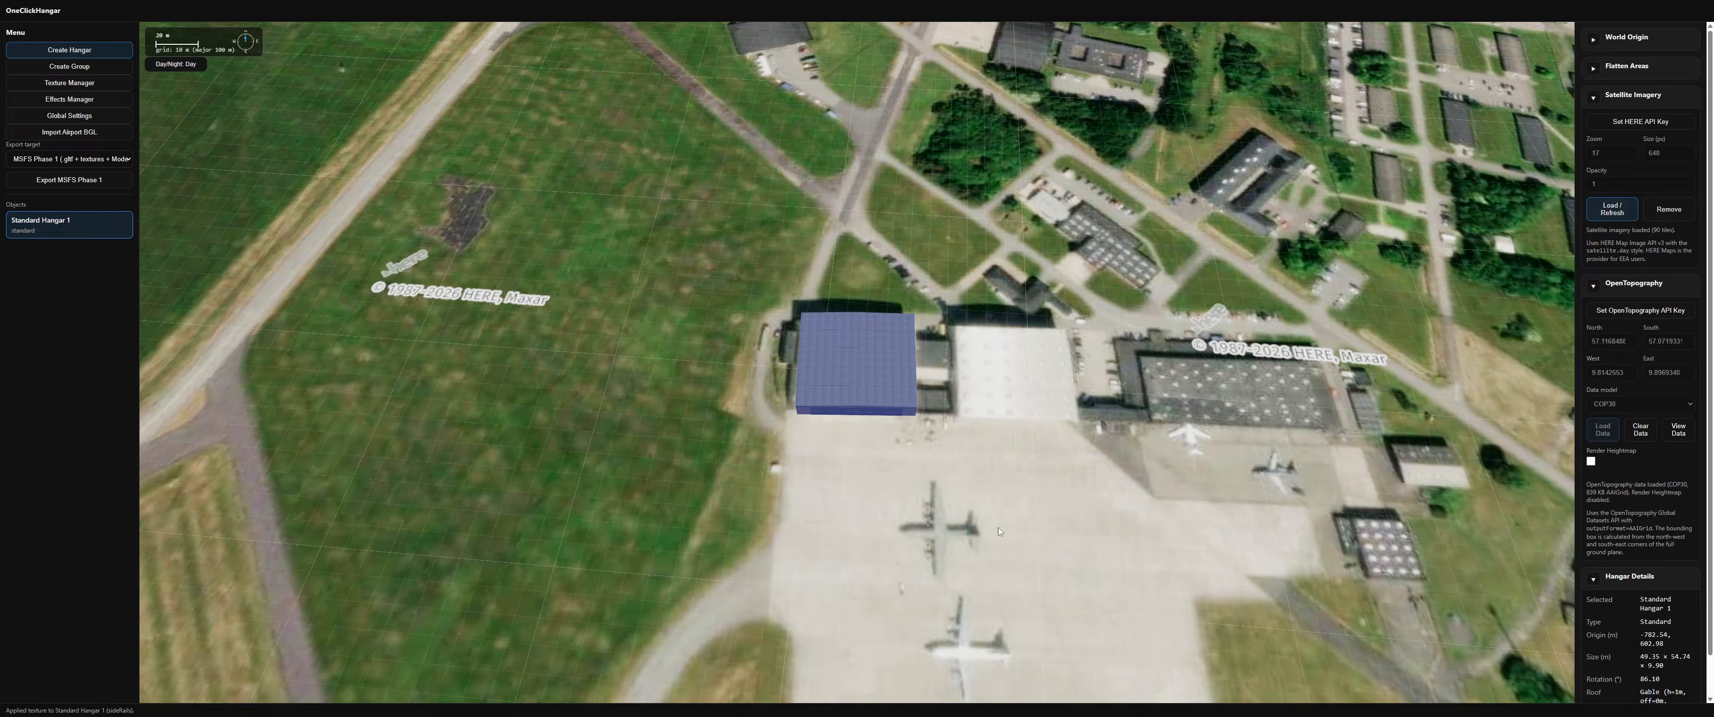
right_click_drag(1043, 518, 952, 483)
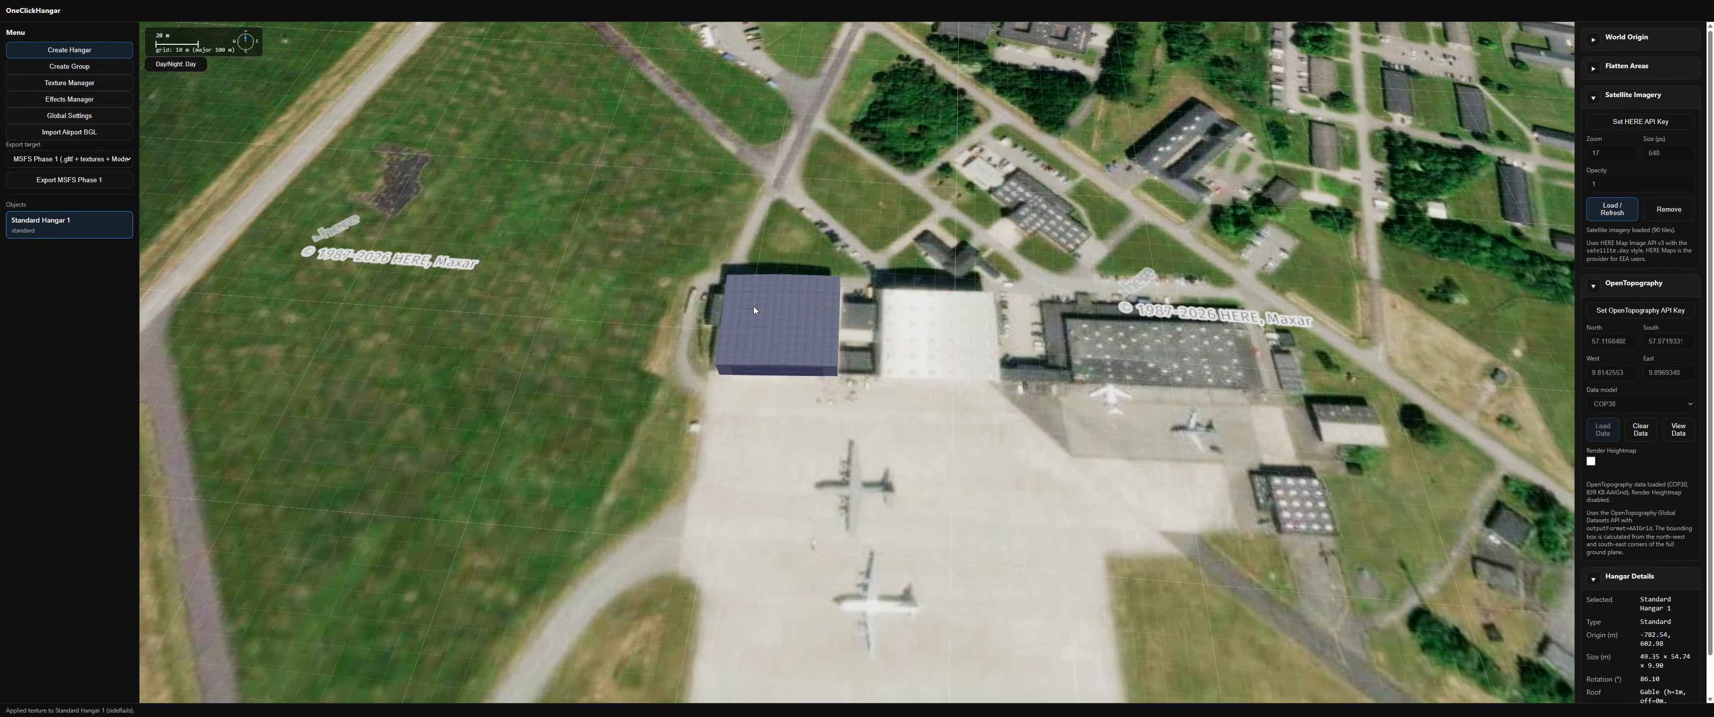
left_click_drag(720, 318, 879, 311)
right_click(902, 303)
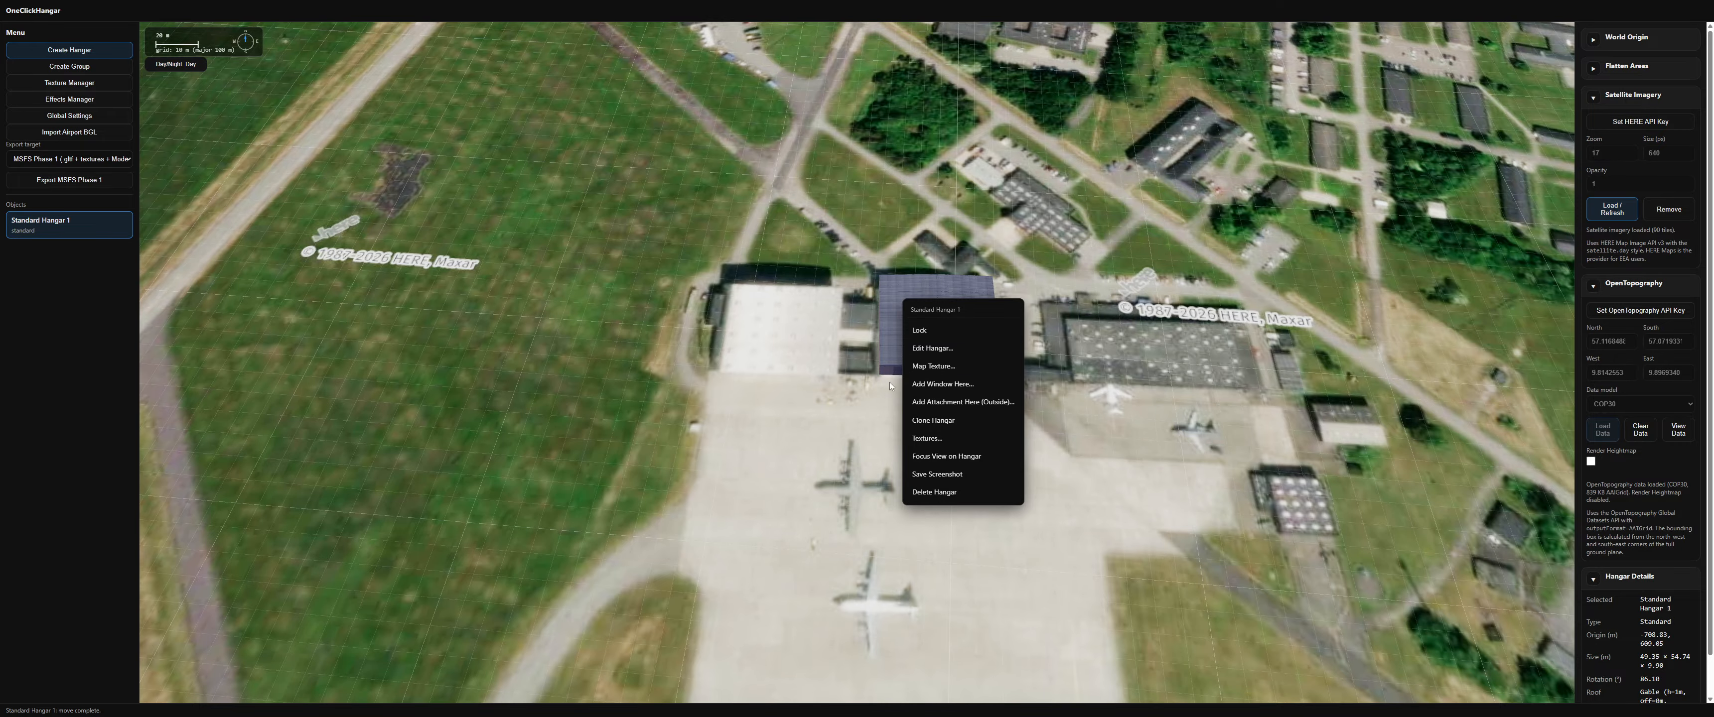
Step: Duplicate the hangar and place the copy over the existing hangar just to its west
left_click_drag(790, 368, 951, 402)
scroll(796, 333, "up", 5)
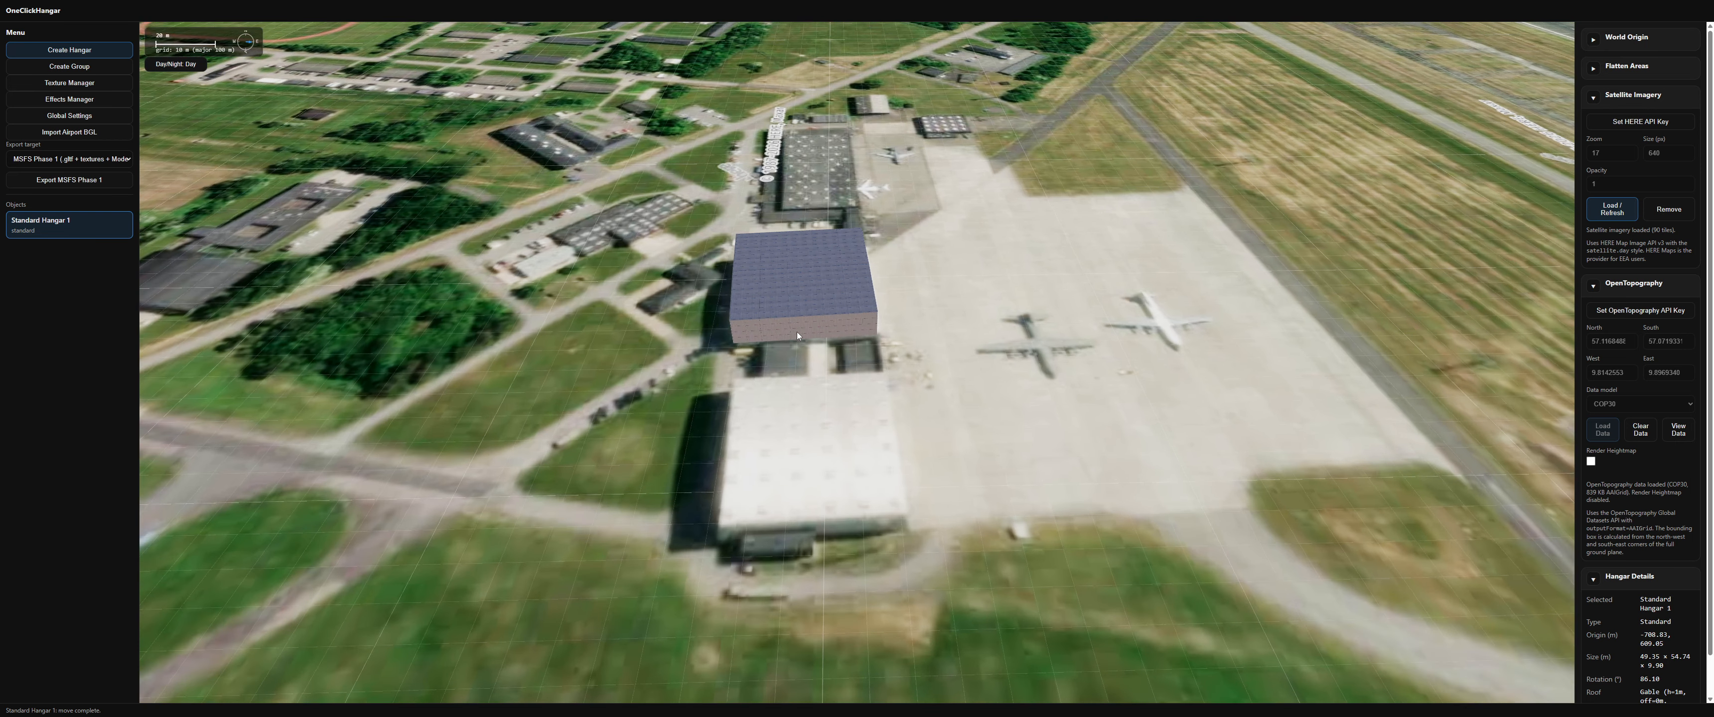
scroll(805, 328, "up", 3)
left_click_drag(839, 329, 694, 311)
scroll(710, 320, "down", 4)
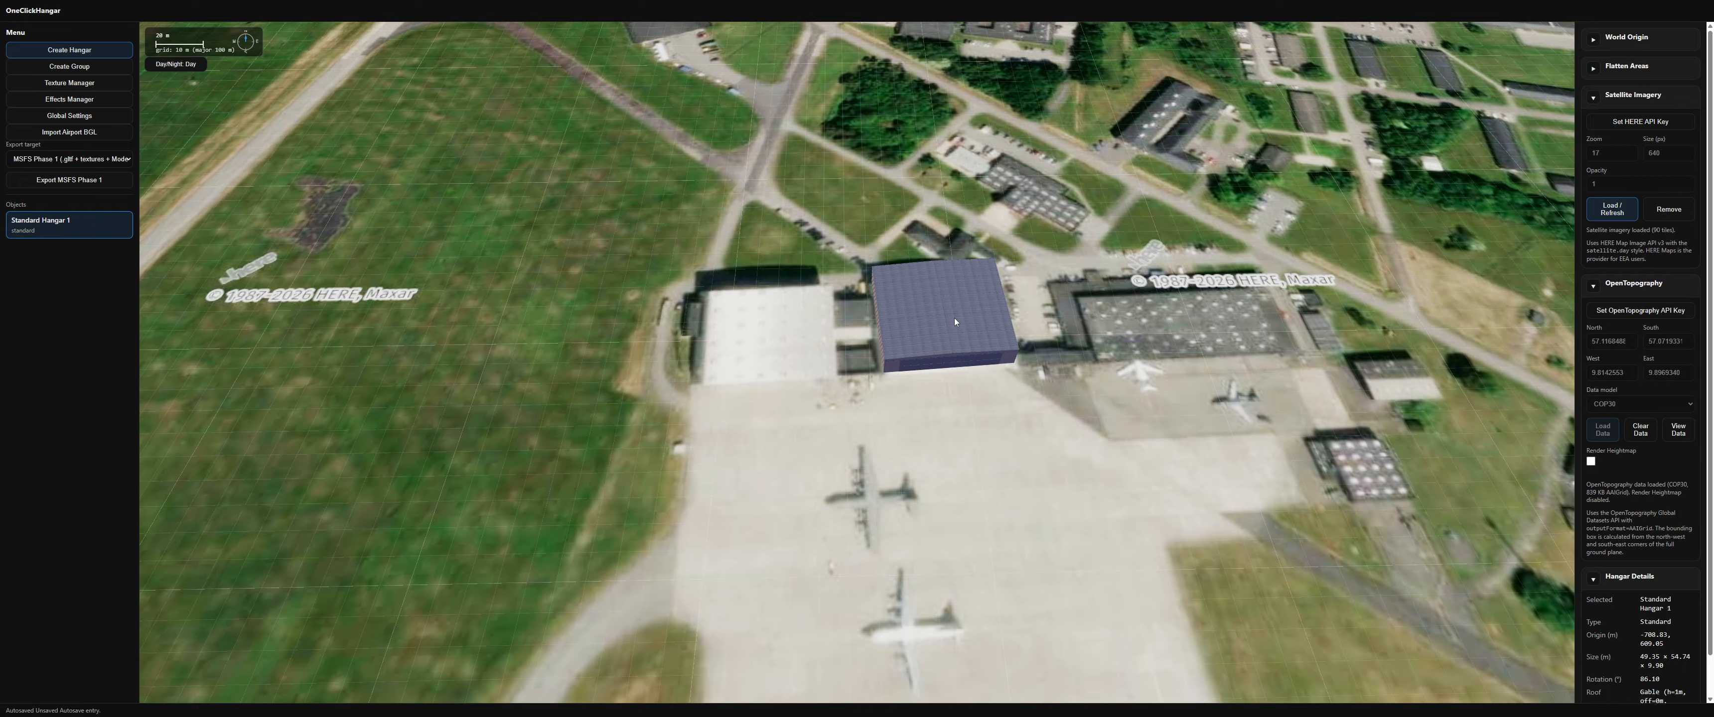
key("ctrl+d")
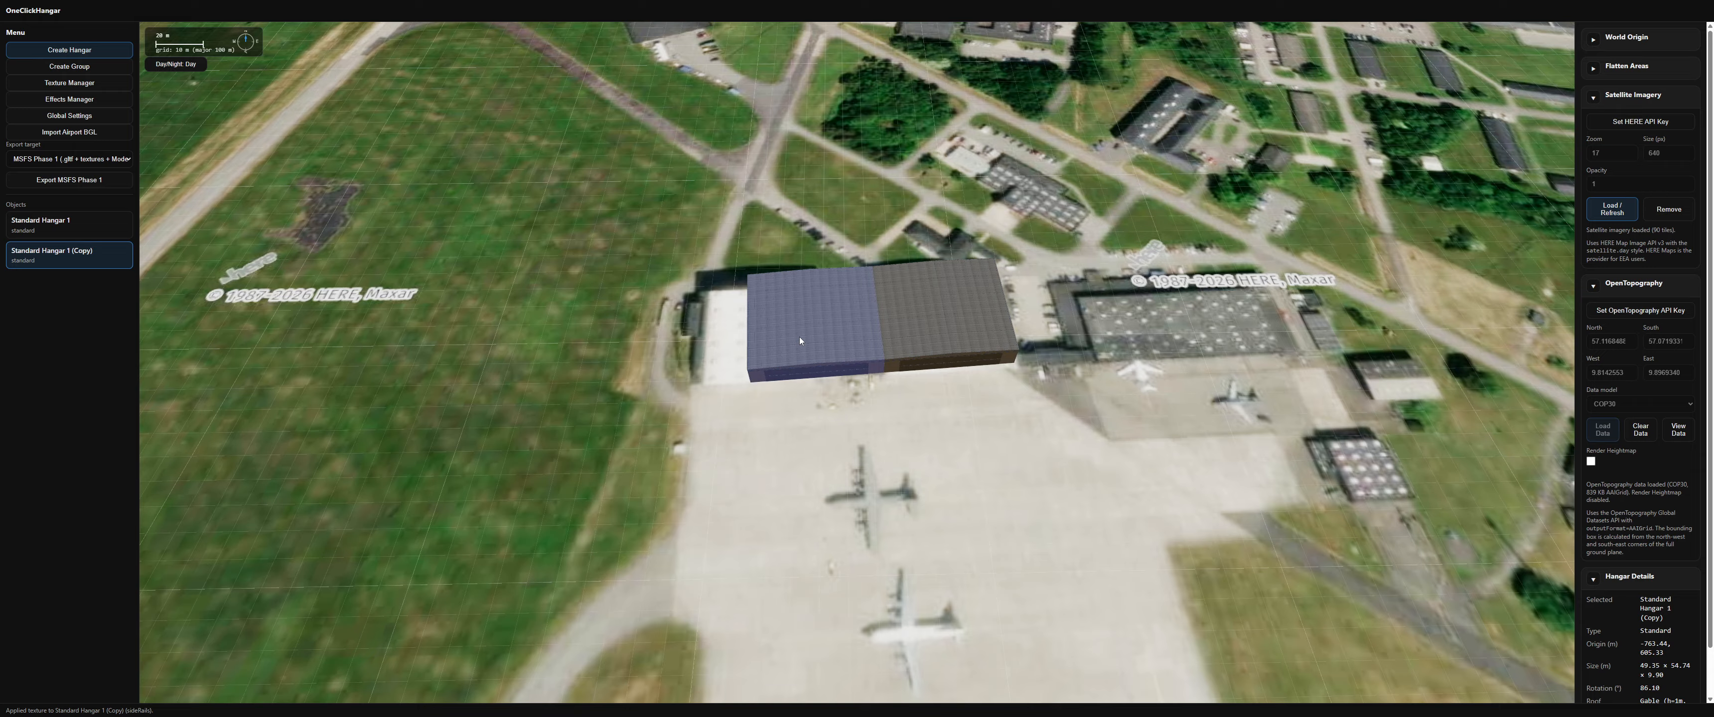
mouse_move(800, 340)
left_mouse_down()
mouse_move(782, 324)
mouse_move(772, 345)
left_mouse_up()
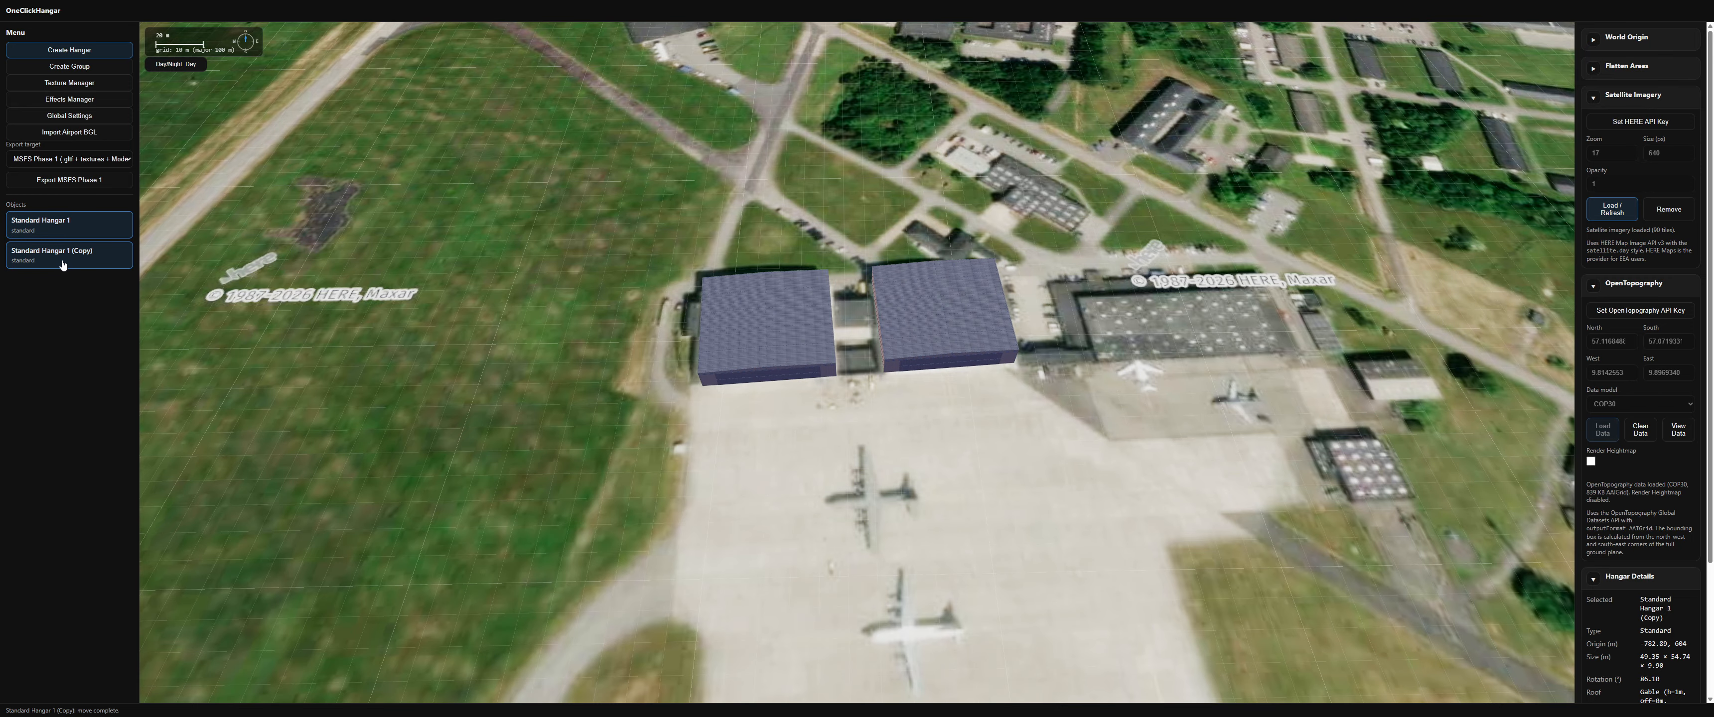
Step: Group both hangars into a new group named Standard Hangars
left_click(97, 66)
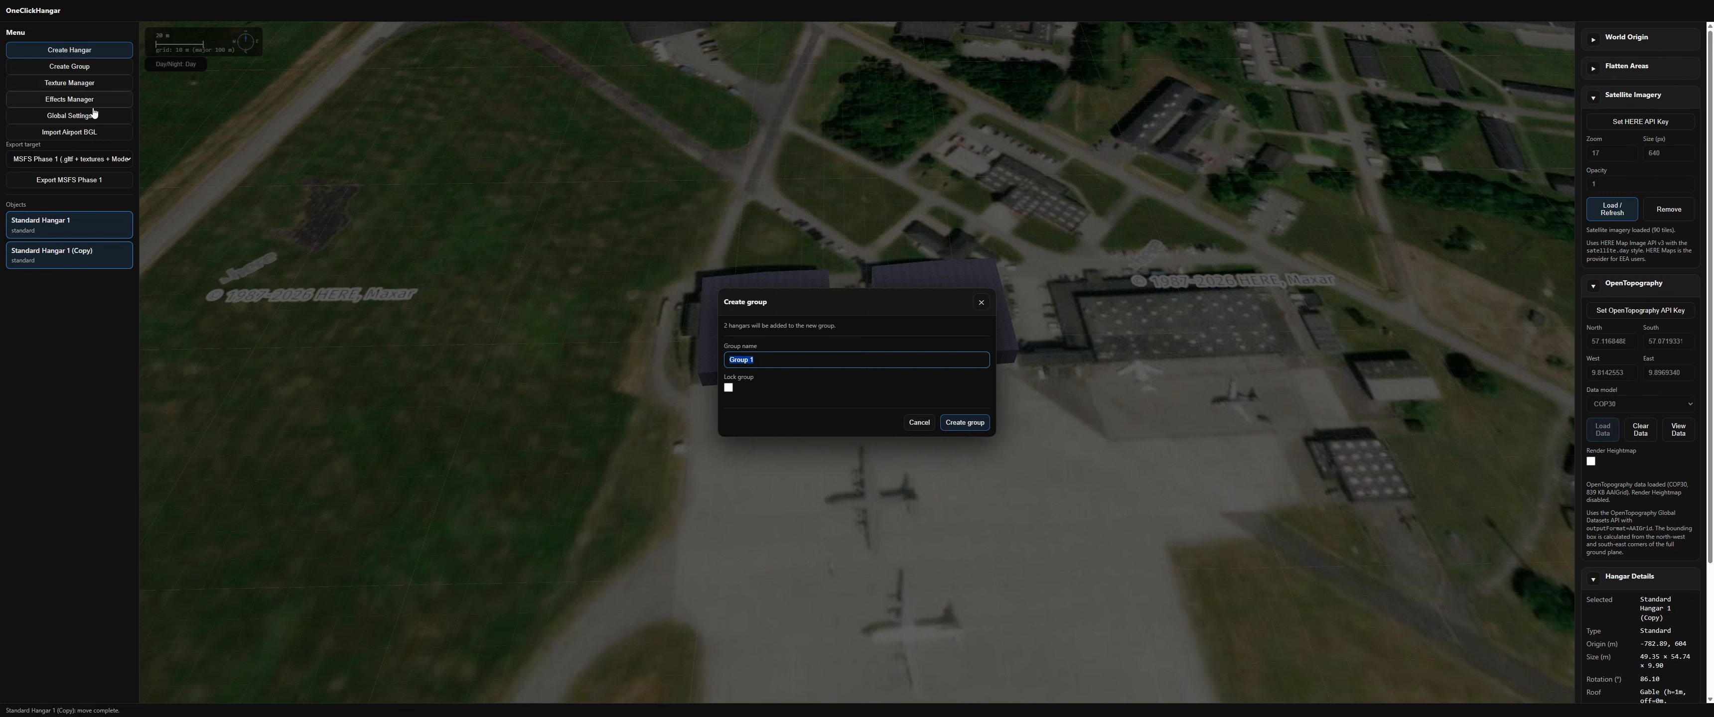
type("Standard Hangars")
left_click(966, 423)
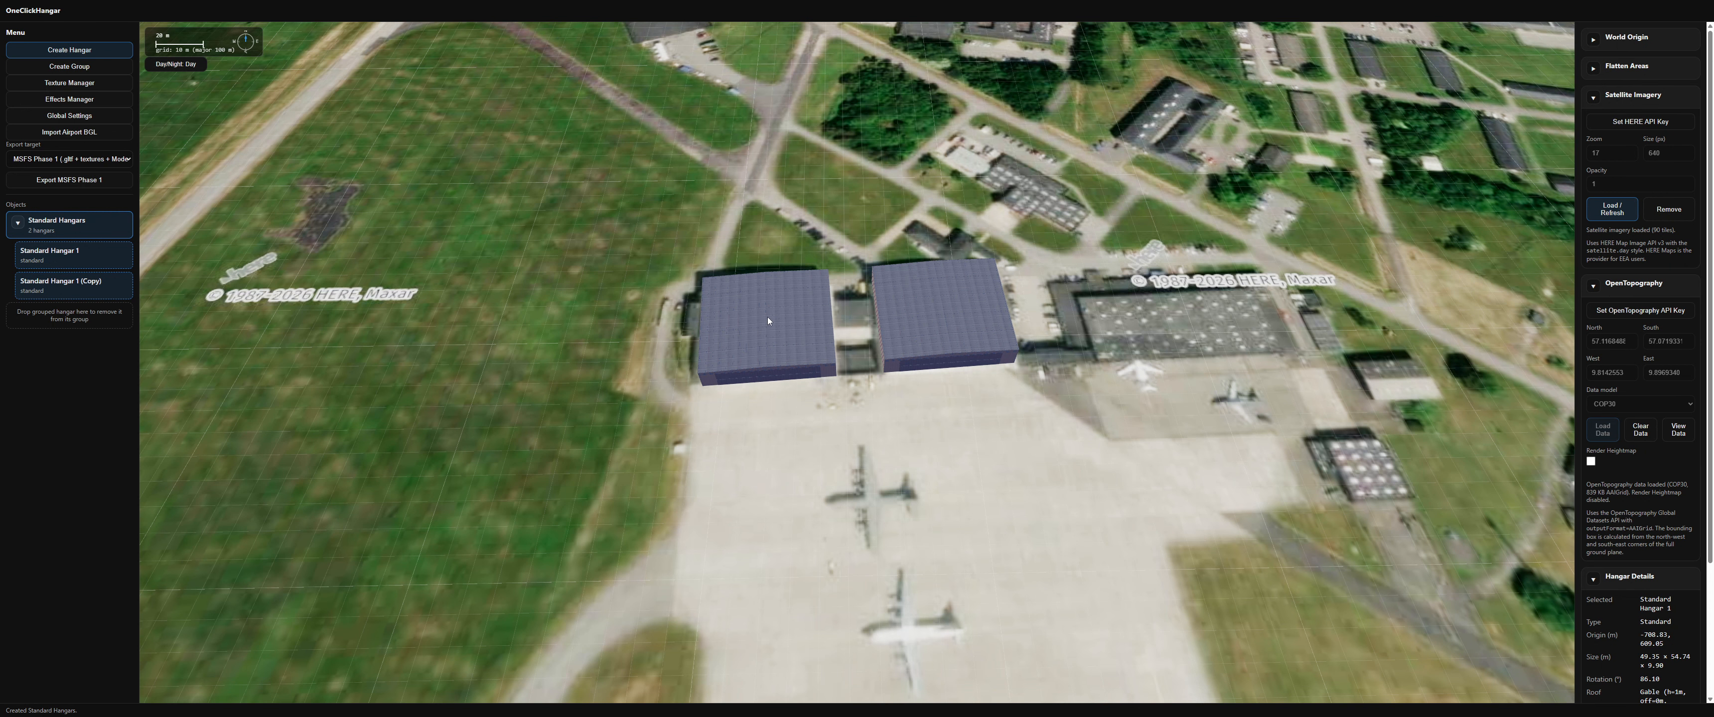
Step: Select the grouped hangars and rotate them to about 87° to align with the existing buildings
left_click(760, 394)
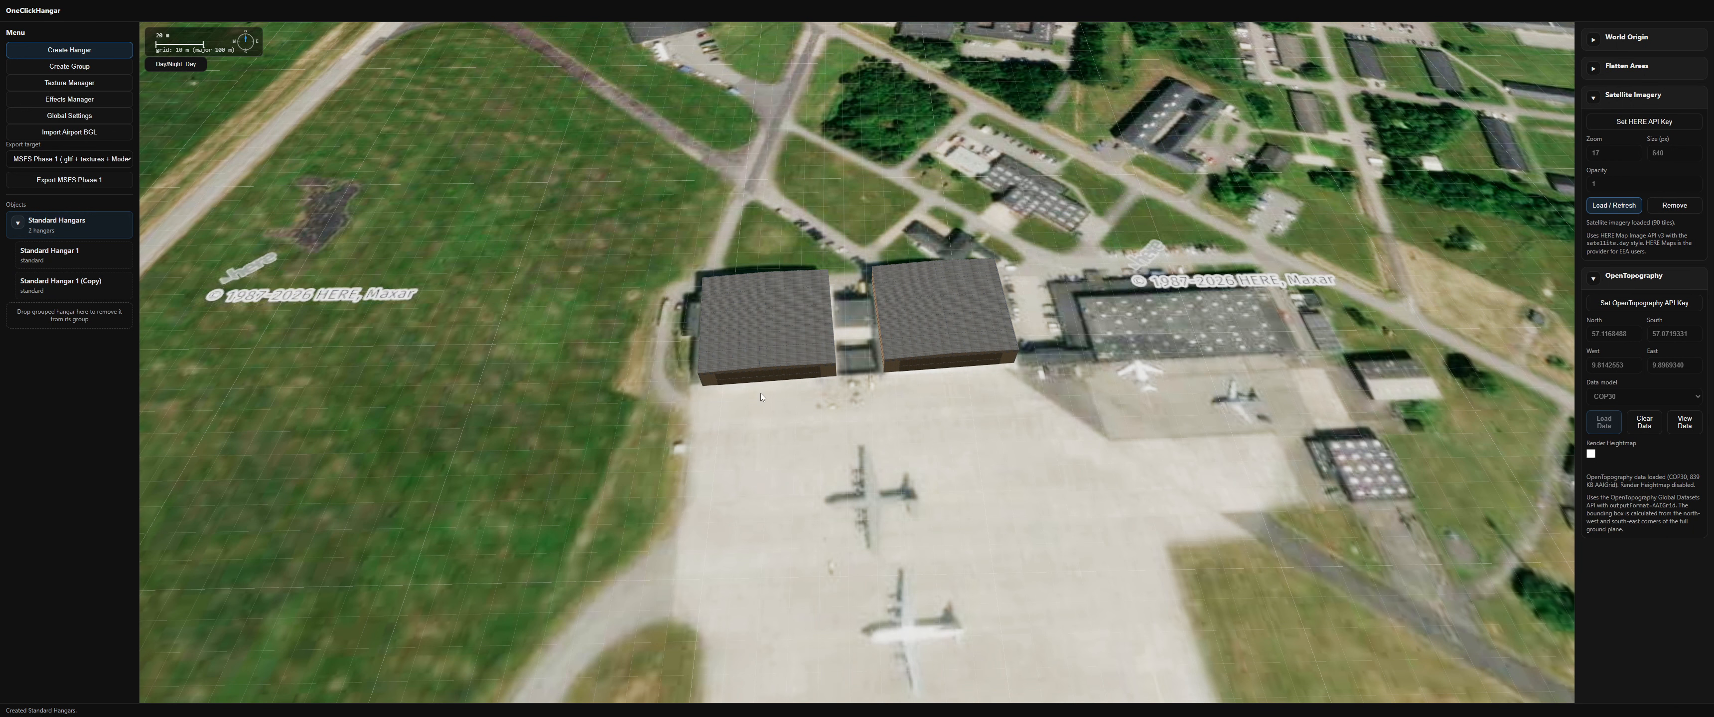
left_click(751, 321)
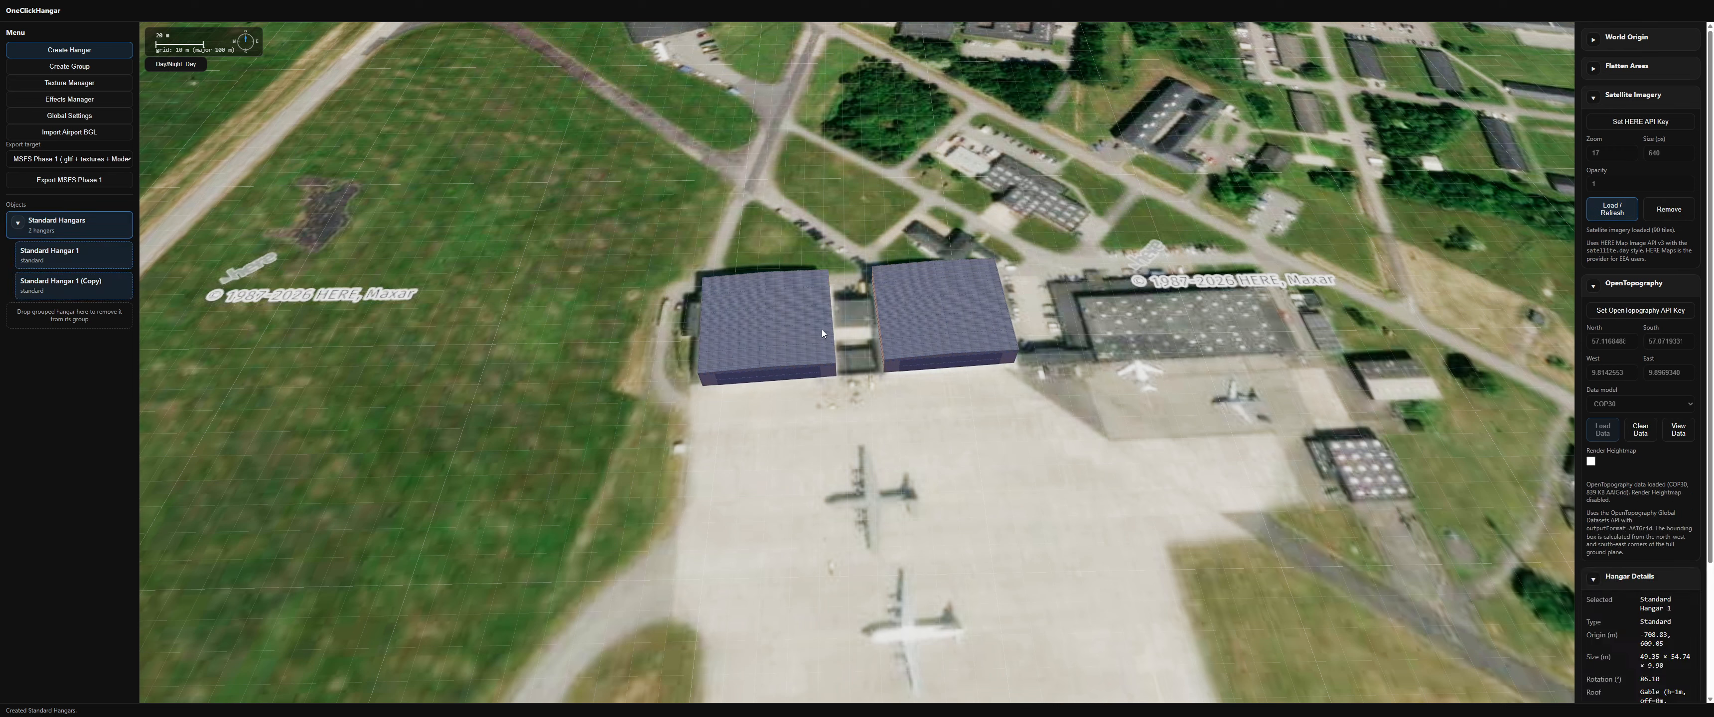
mouse_move(823, 329)
left_mouse_down()
mouse_move(771, 239)
mouse_move(871, 299)
mouse_move(825, 332)
left_mouse_up()
scroll(823, 338, "up", 5, "shift")
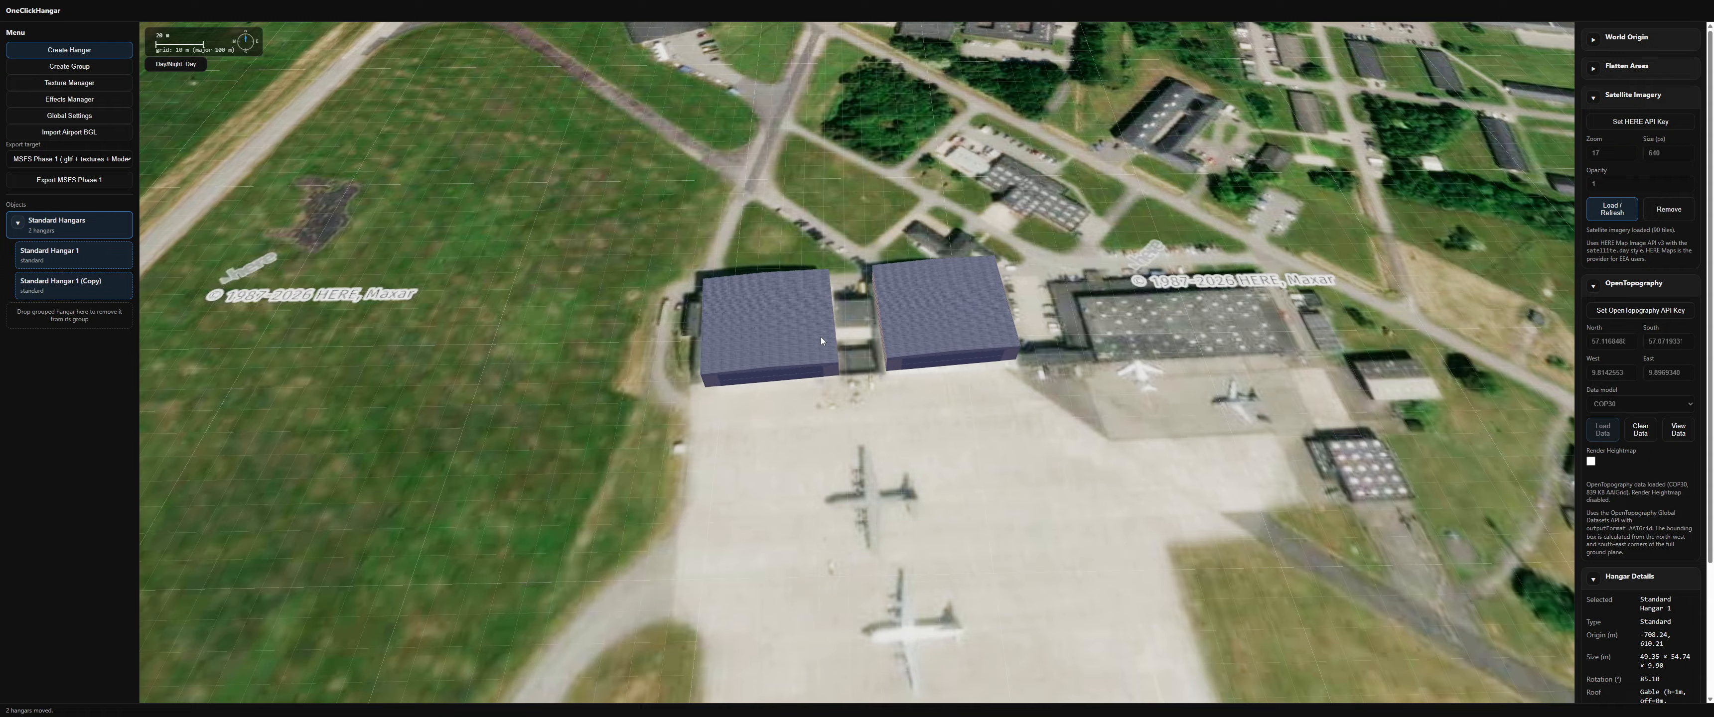
scroll(823, 327, "down", 5, "shift")
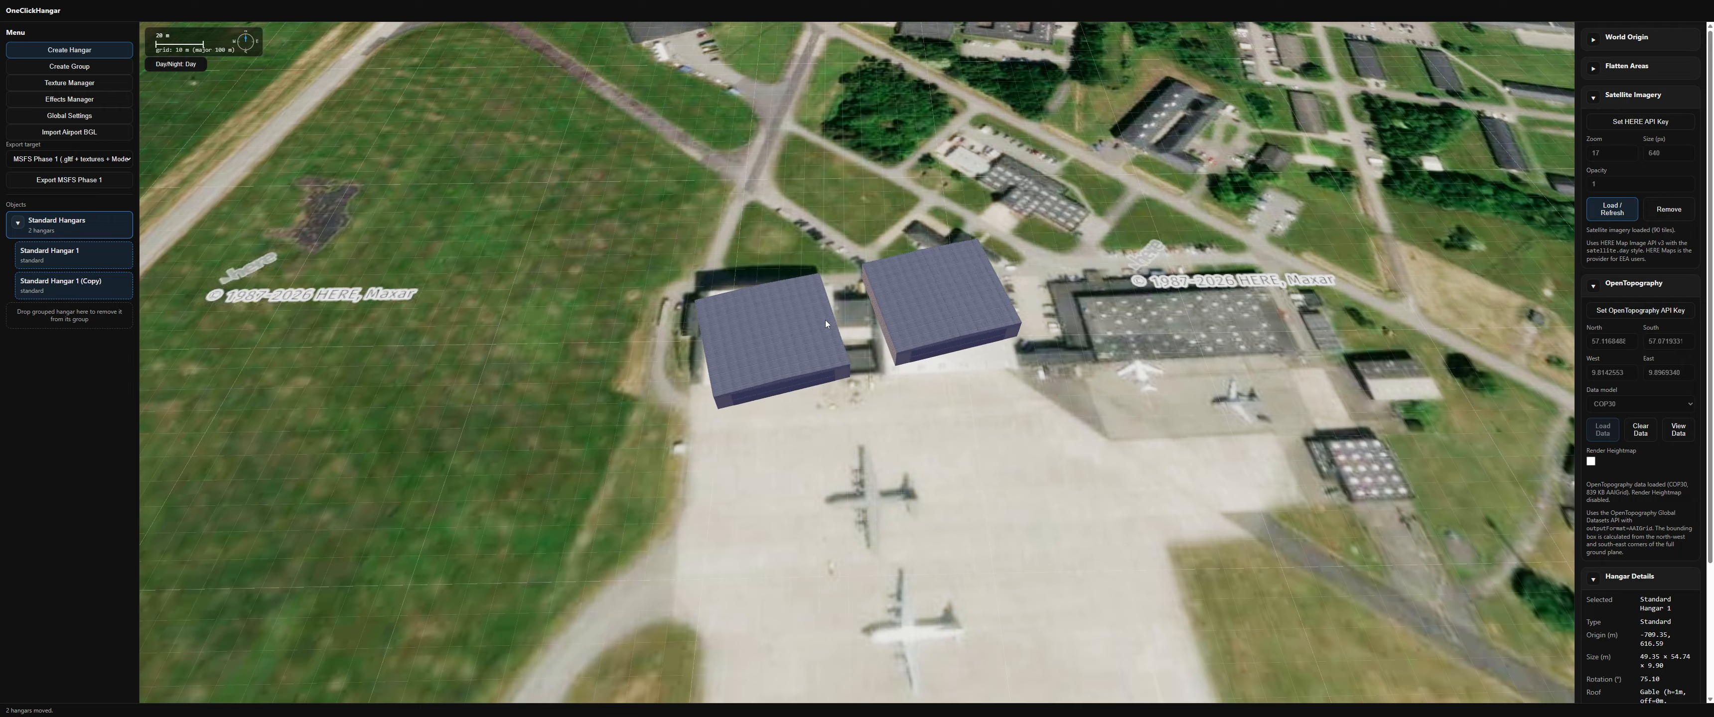
scroll(822, 317, "up", 1, "shift")
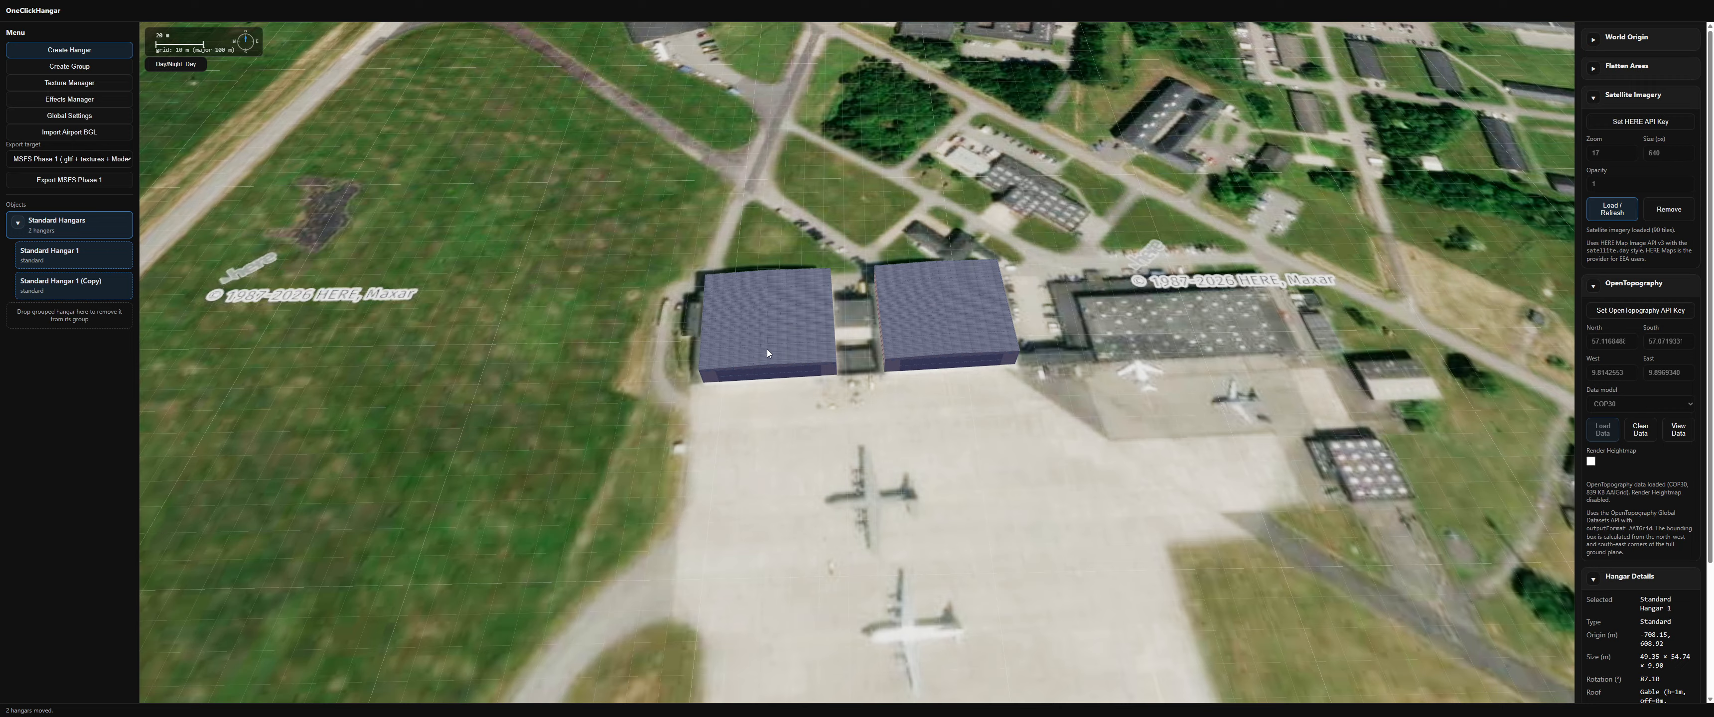
scroll(779, 387, "down", 4)
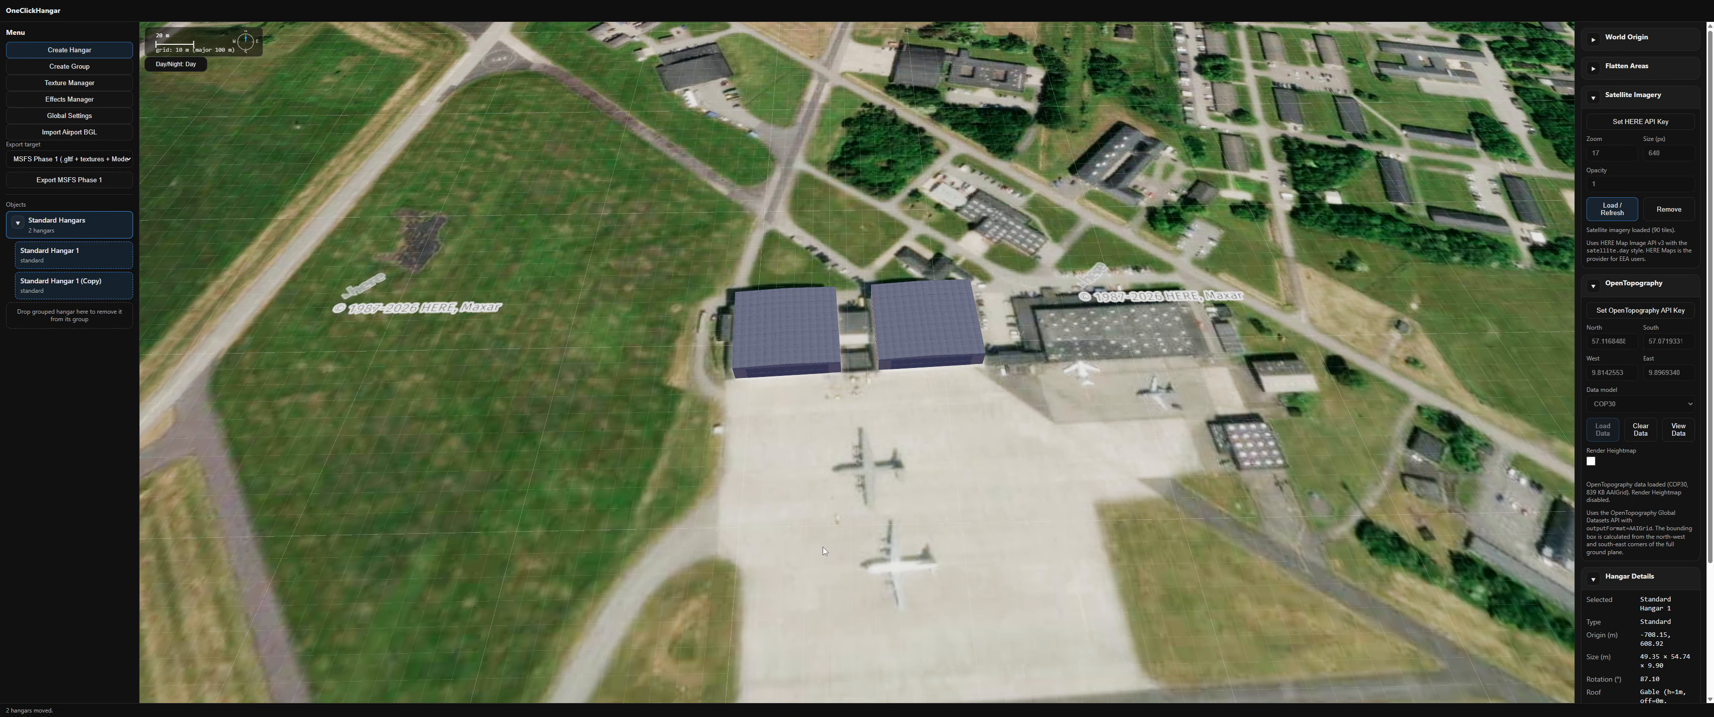
right_click_drag(835, 552, 742, 387)
scroll(794, 376, "down", 4)
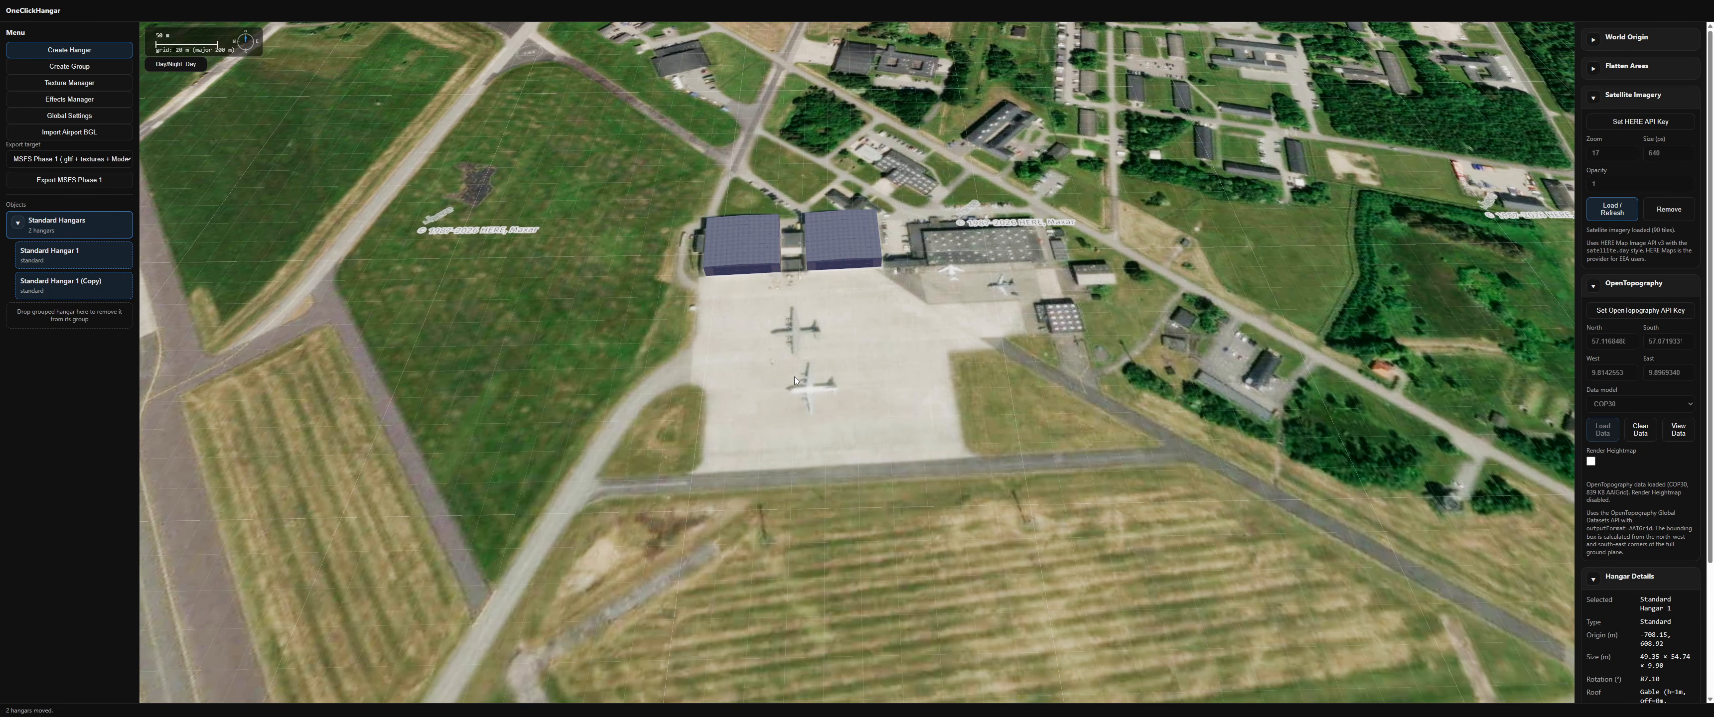
scroll(793, 377, "down", 2)
left_click_drag(794, 376, 772, 404)
scroll(746, 406, "up", 4)
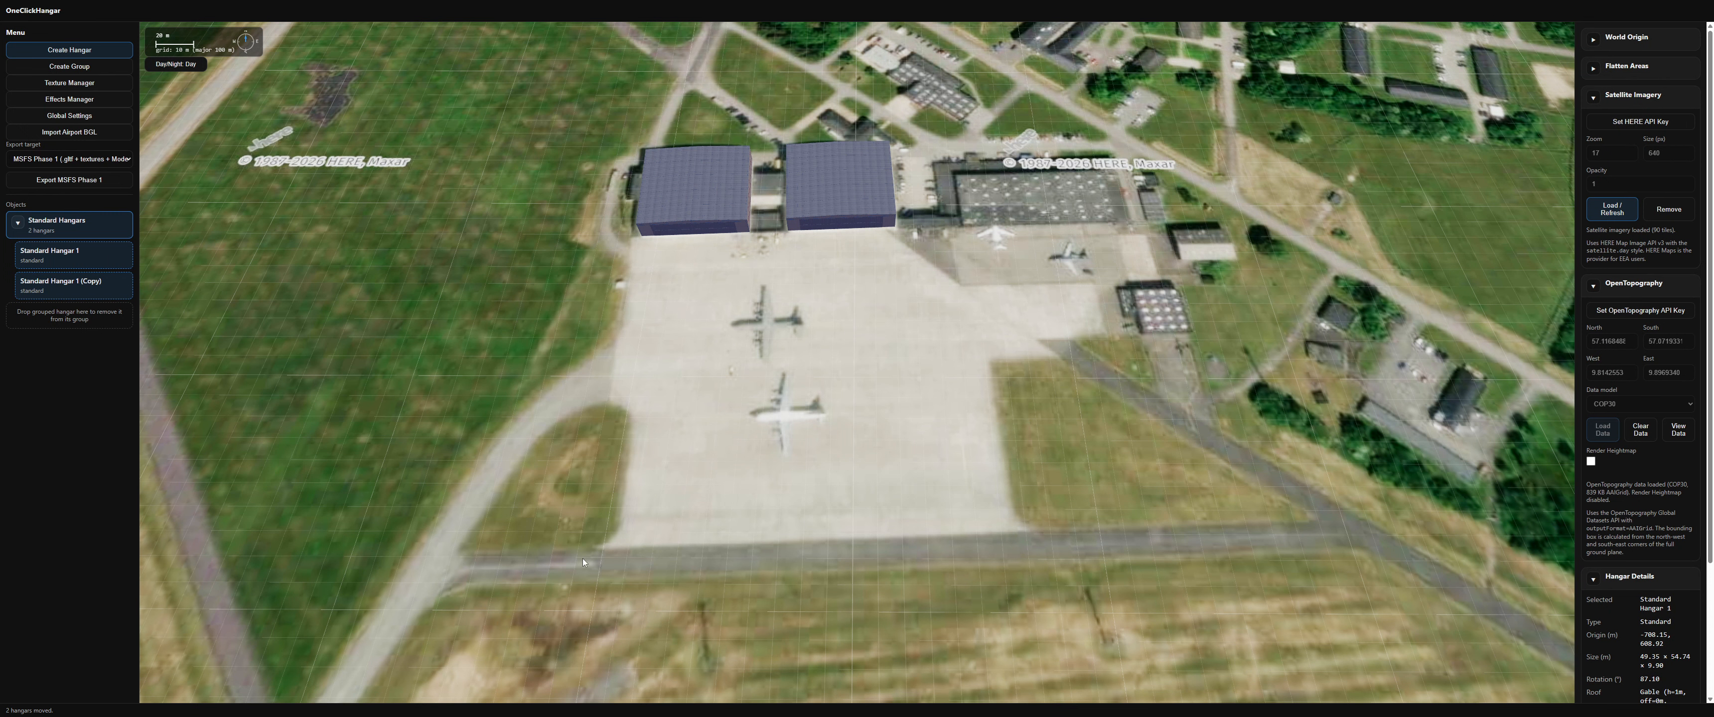
Step: Draw a circular hangar about 30 m in diameter on the apron and preview its structural frame
right_click(722, 434)
left_click(732, 482)
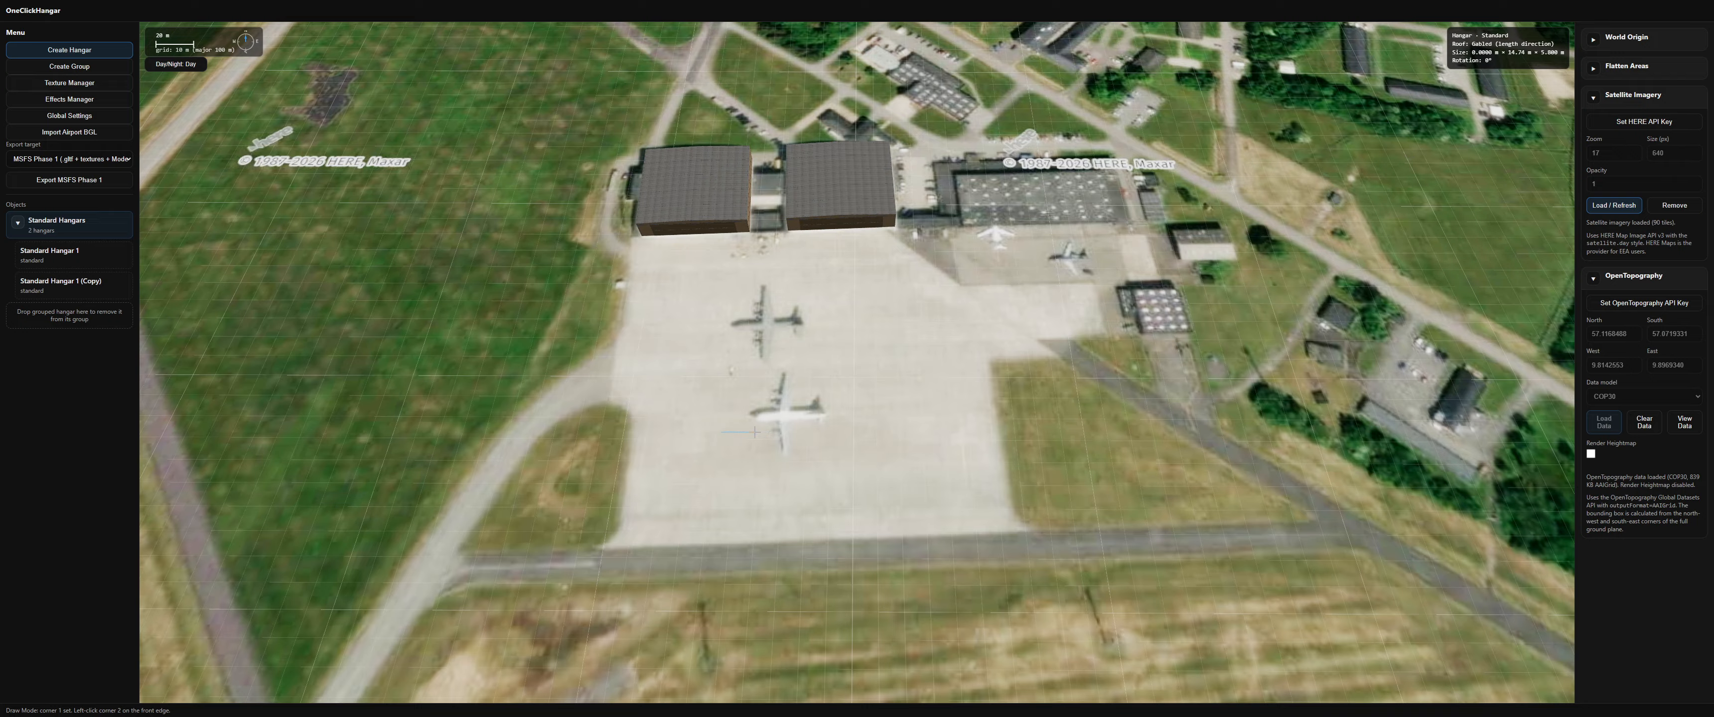
key("Tab")
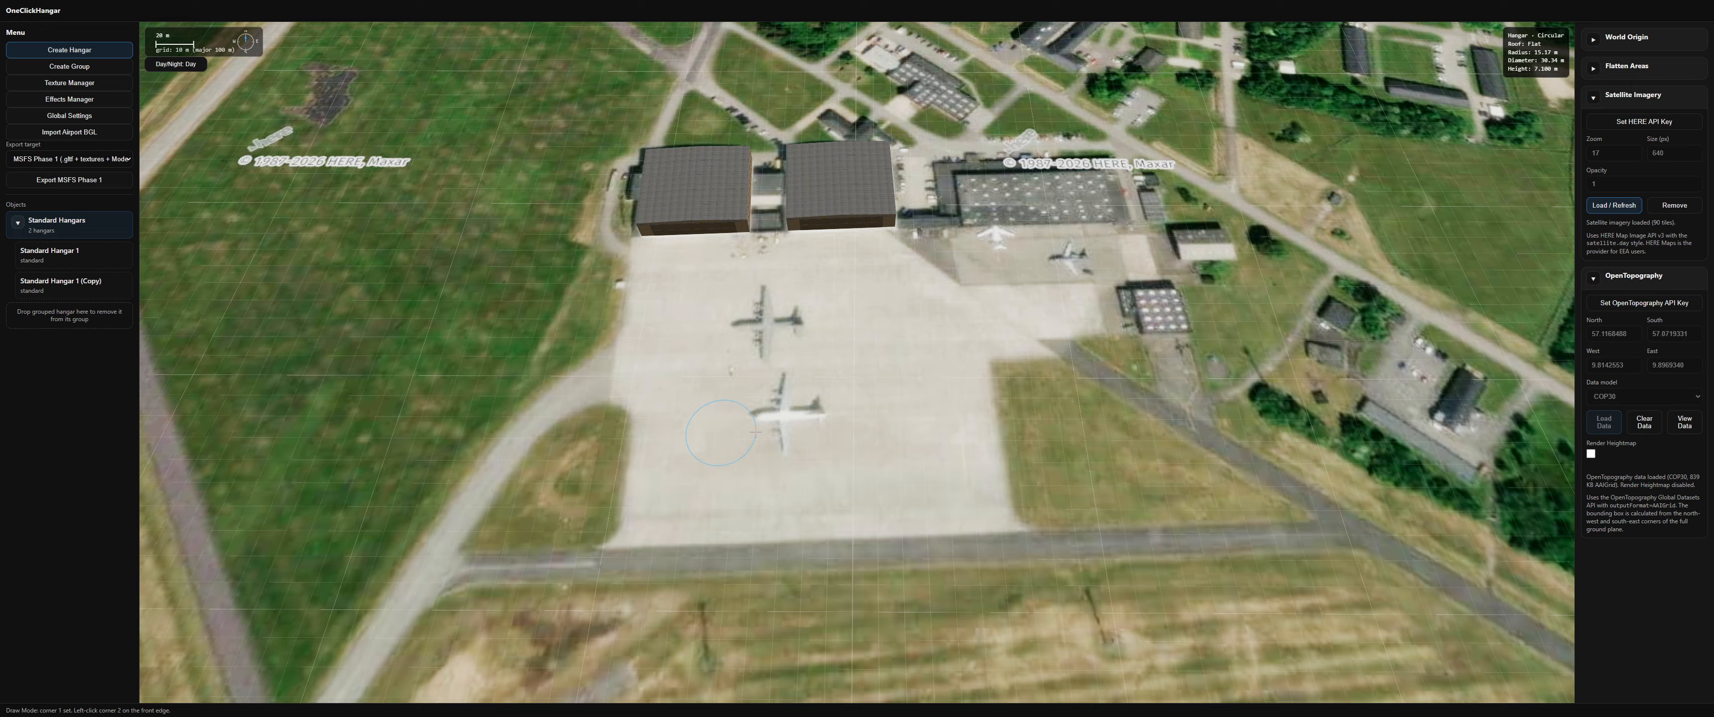
left_click(755, 432)
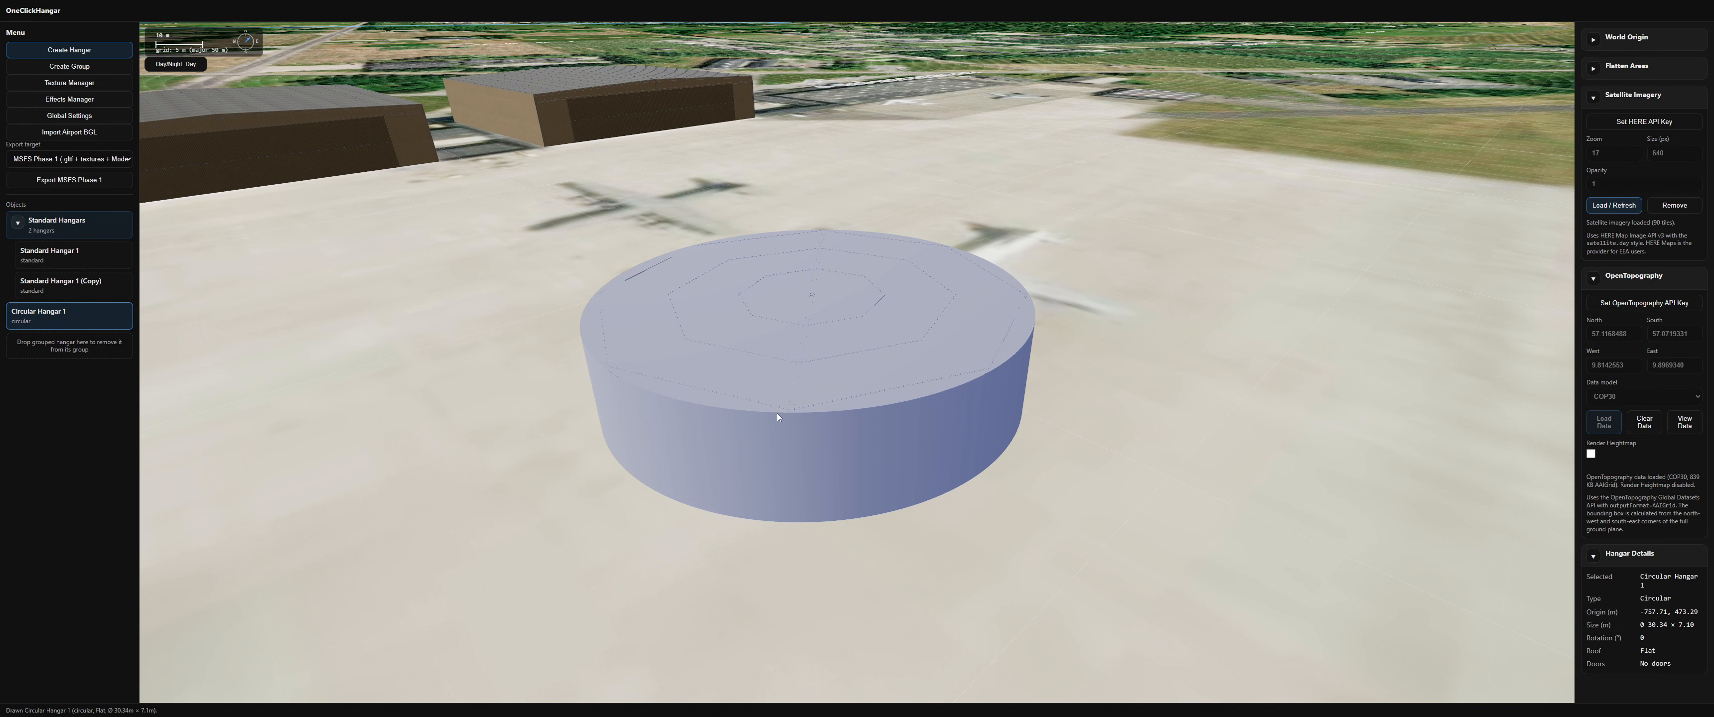
key("v")
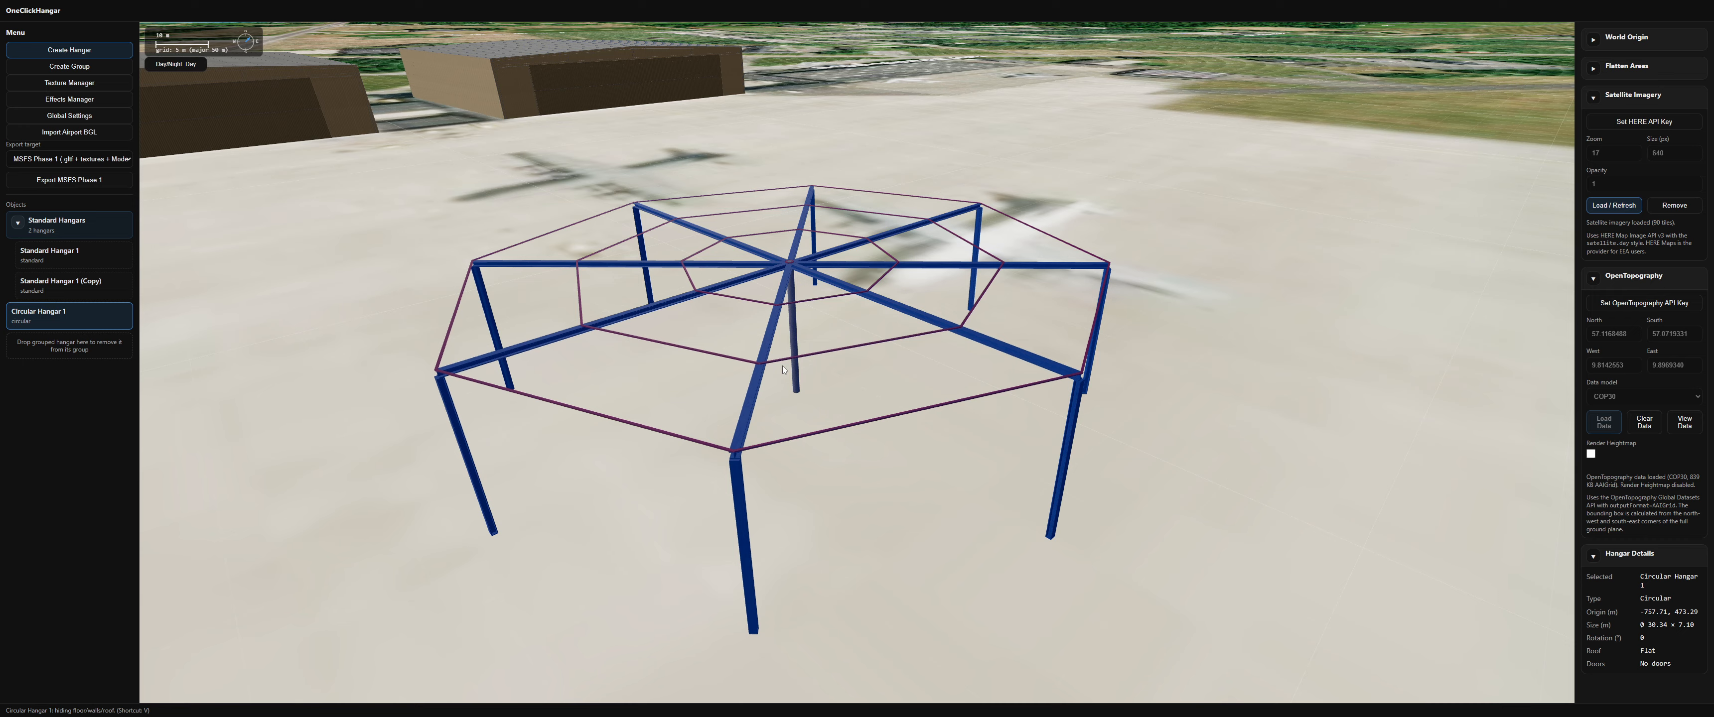
key("v")
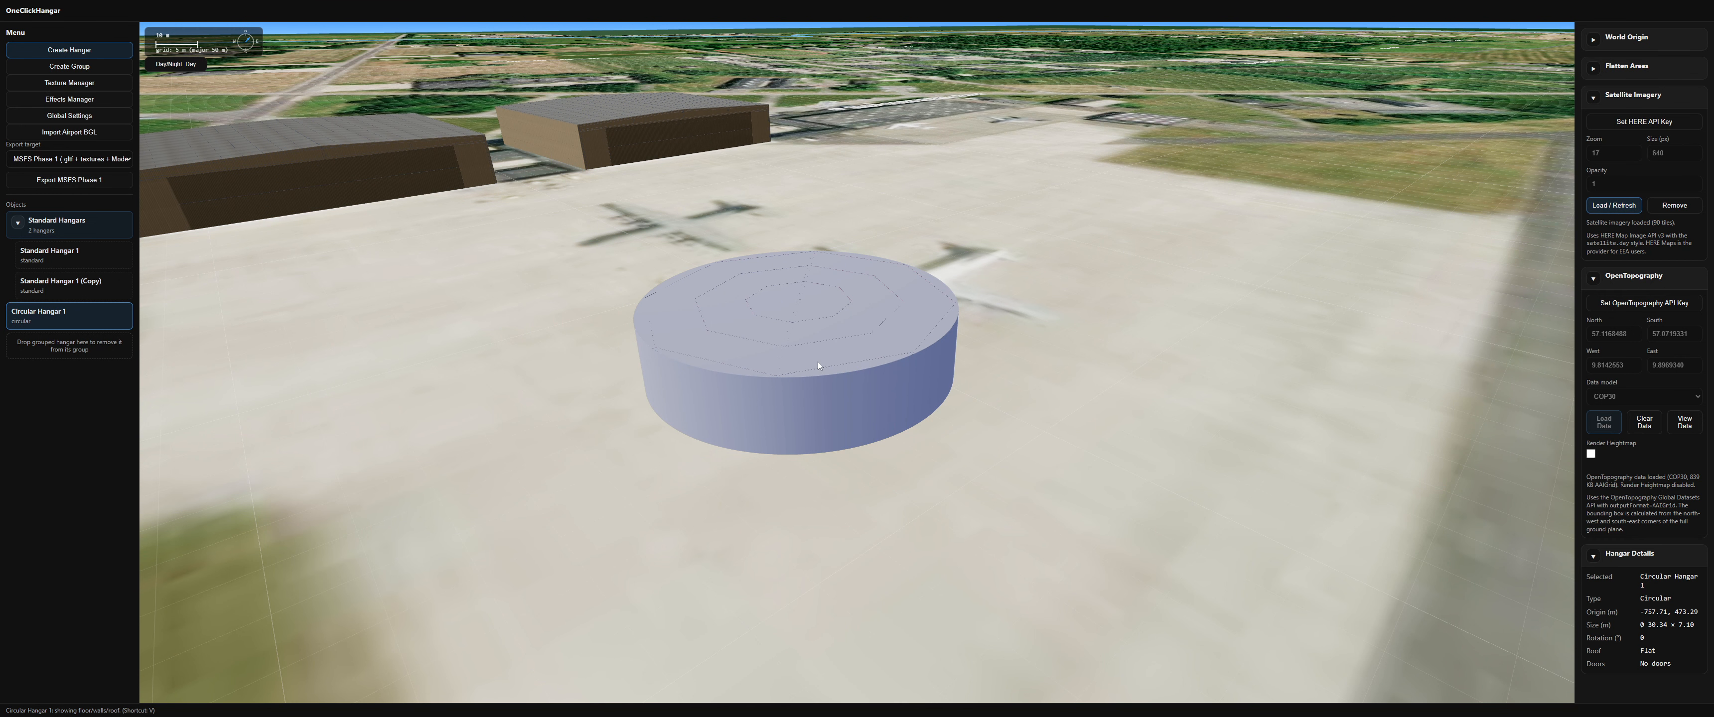
Step: Add a door along the circular hangar's curved wall
scroll(833, 324, "up", 2)
right_click(609, 403)
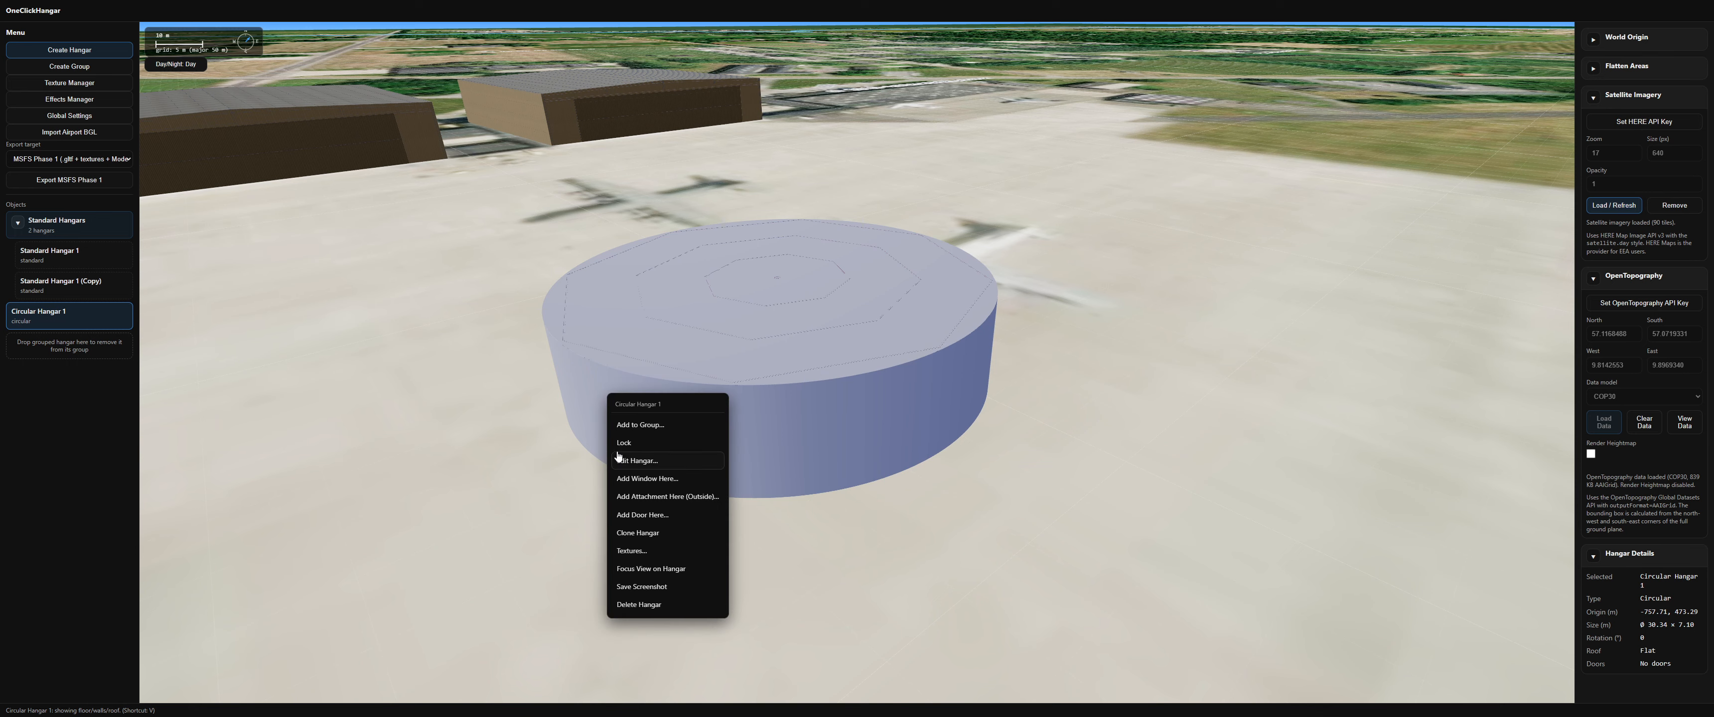
left_click(636, 515)
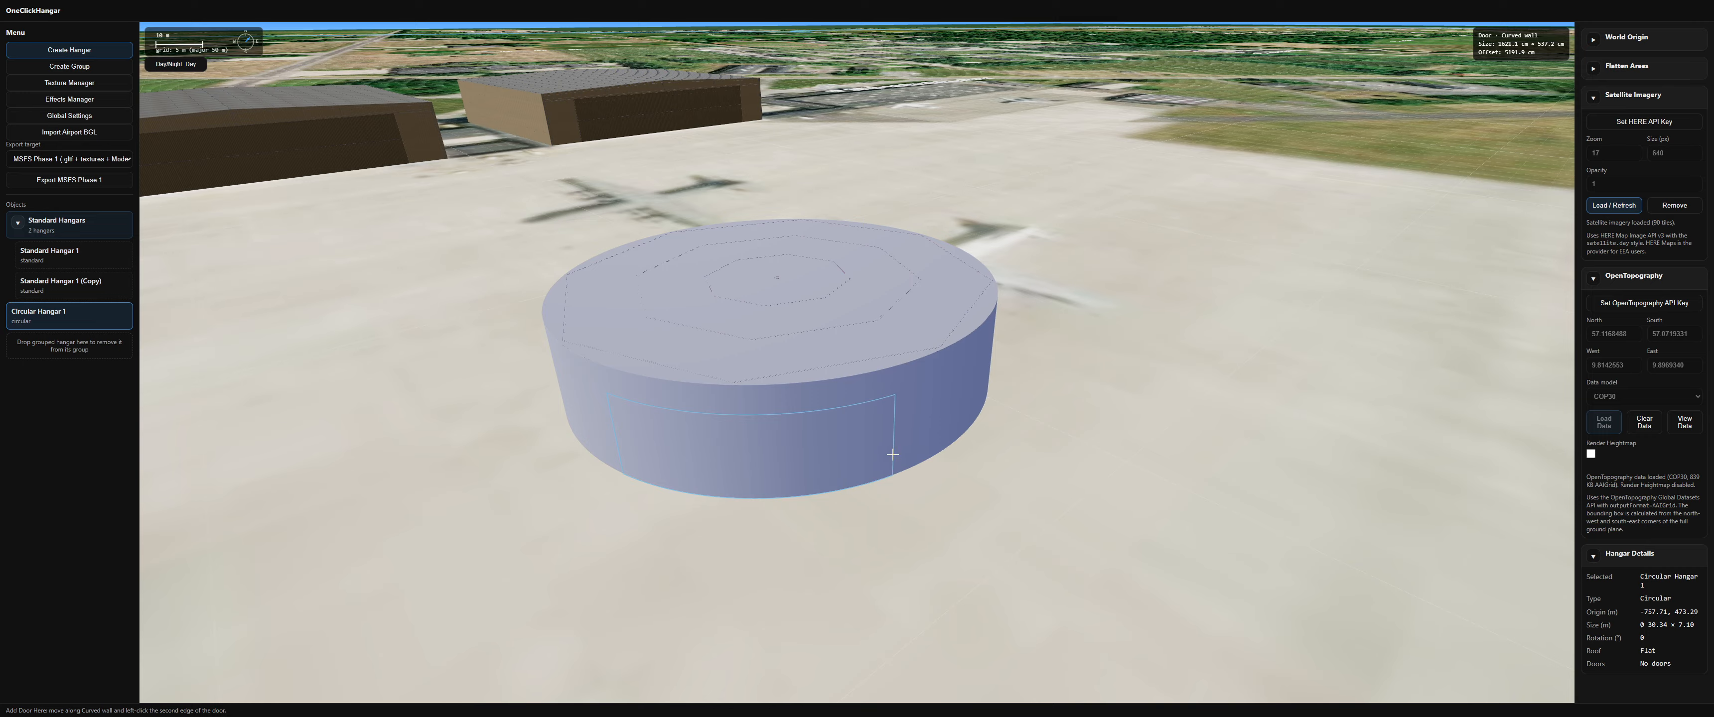
left_click(913, 452)
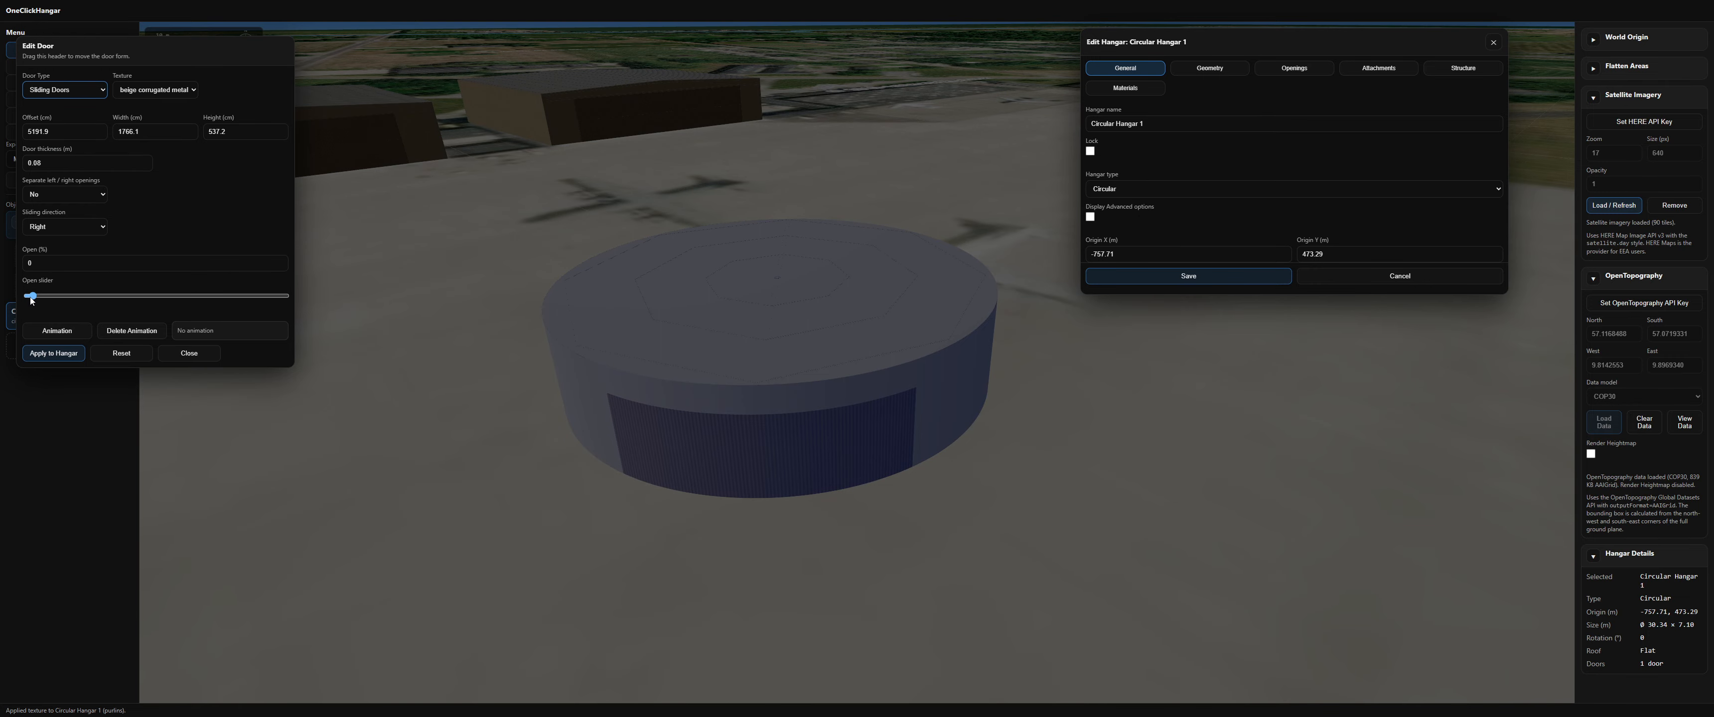
Step: Set the door's separate left/right openings to No and its opening to 0%, then close the door editor
mouse_move(32, 296)
left_mouse_down()
mouse_move(286, 298)
mouse_move(21, 294)
left_mouse_up()
left_click(63, 232)
left_click(62, 227)
left_click(58, 196)
left_click(68, 258)
left_click(47, 194)
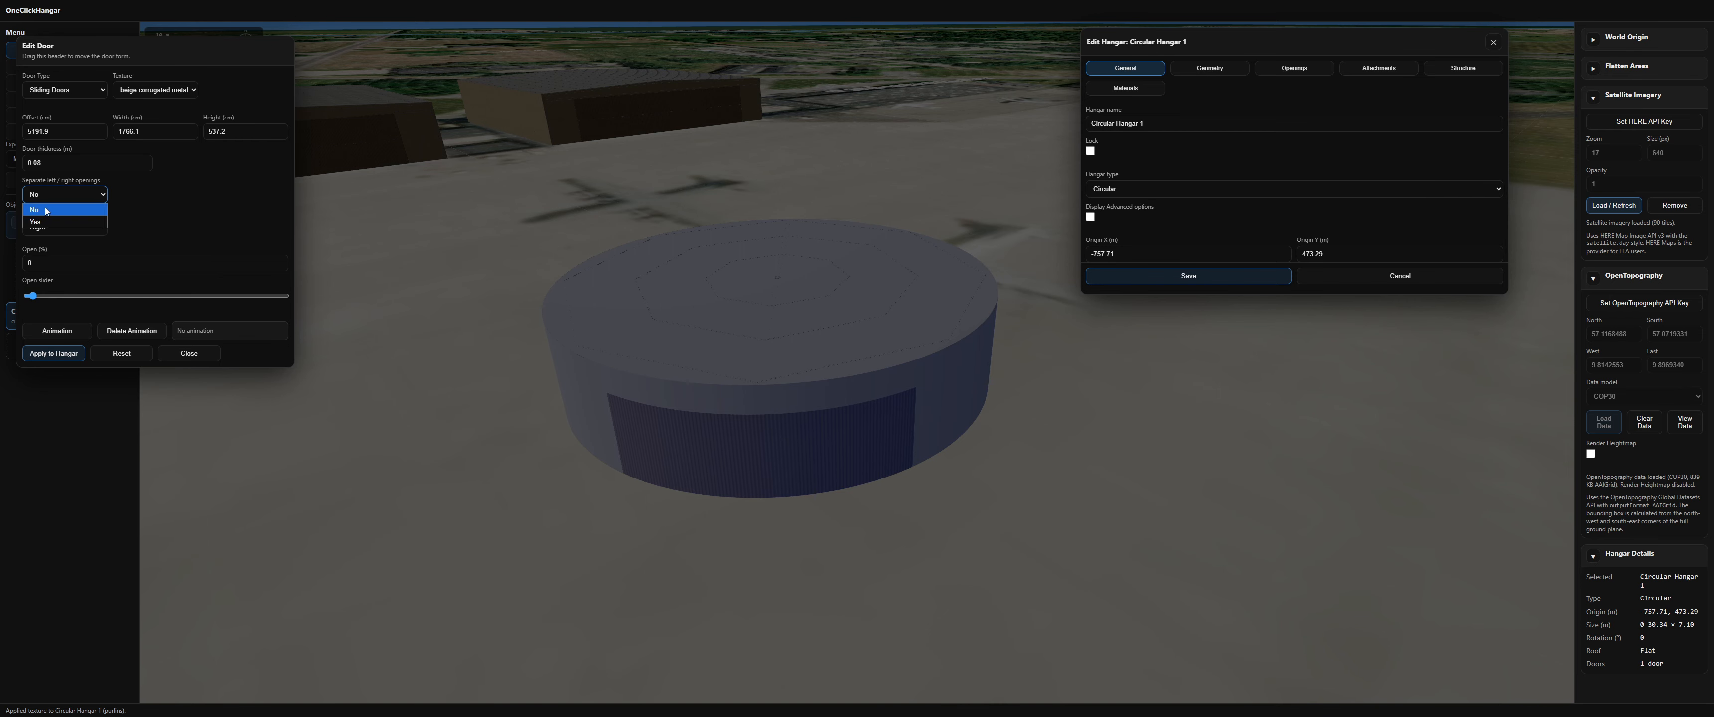
left_click(39, 221)
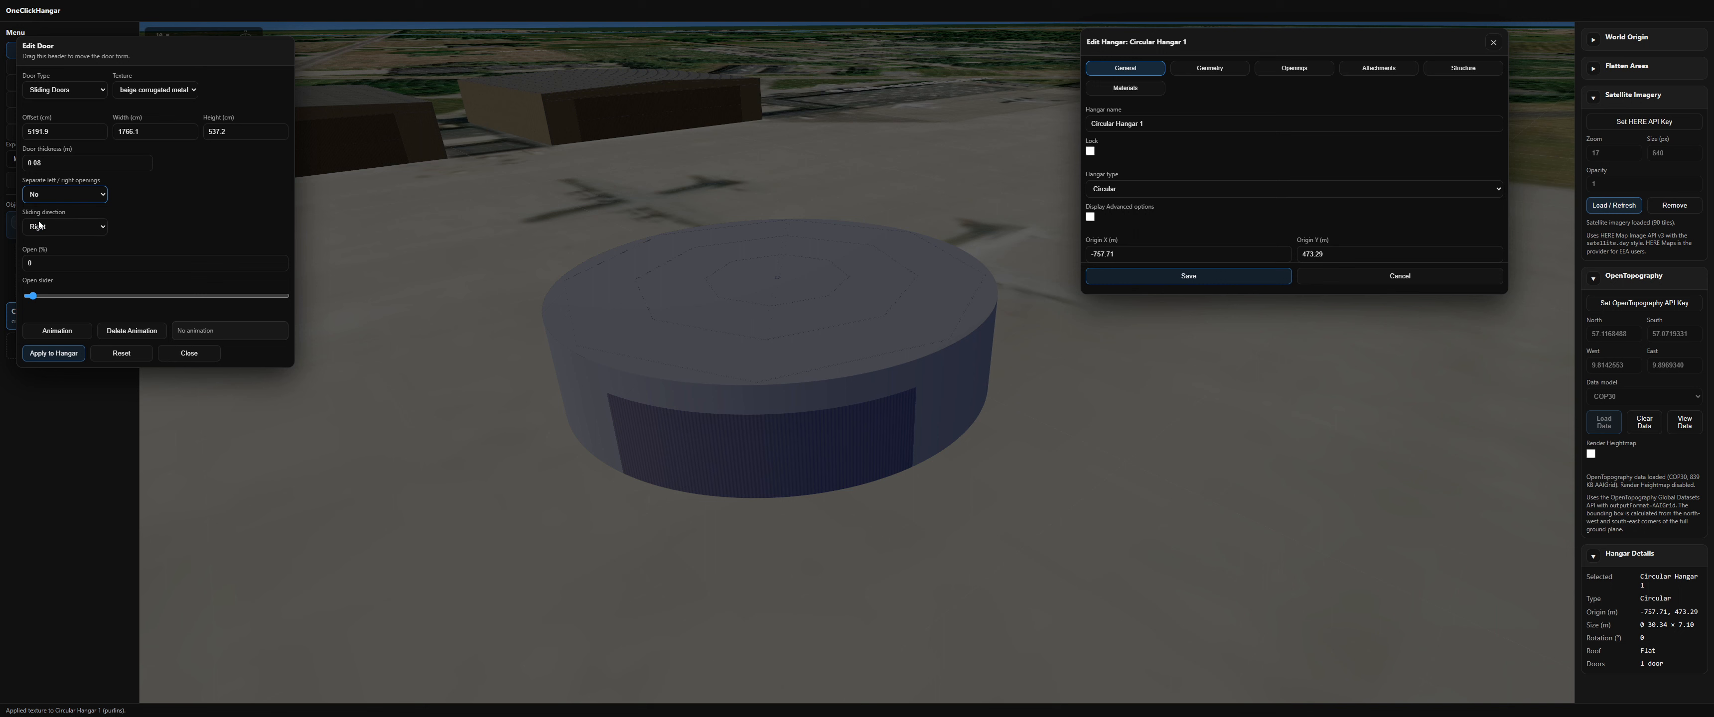
left_click(33, 297)
mouse_move(28, 296)
left_mouse_down()
mouse_move(283, 295)
mouse_move(29, 297)
left_mouse_up()
left_click(189, 353)
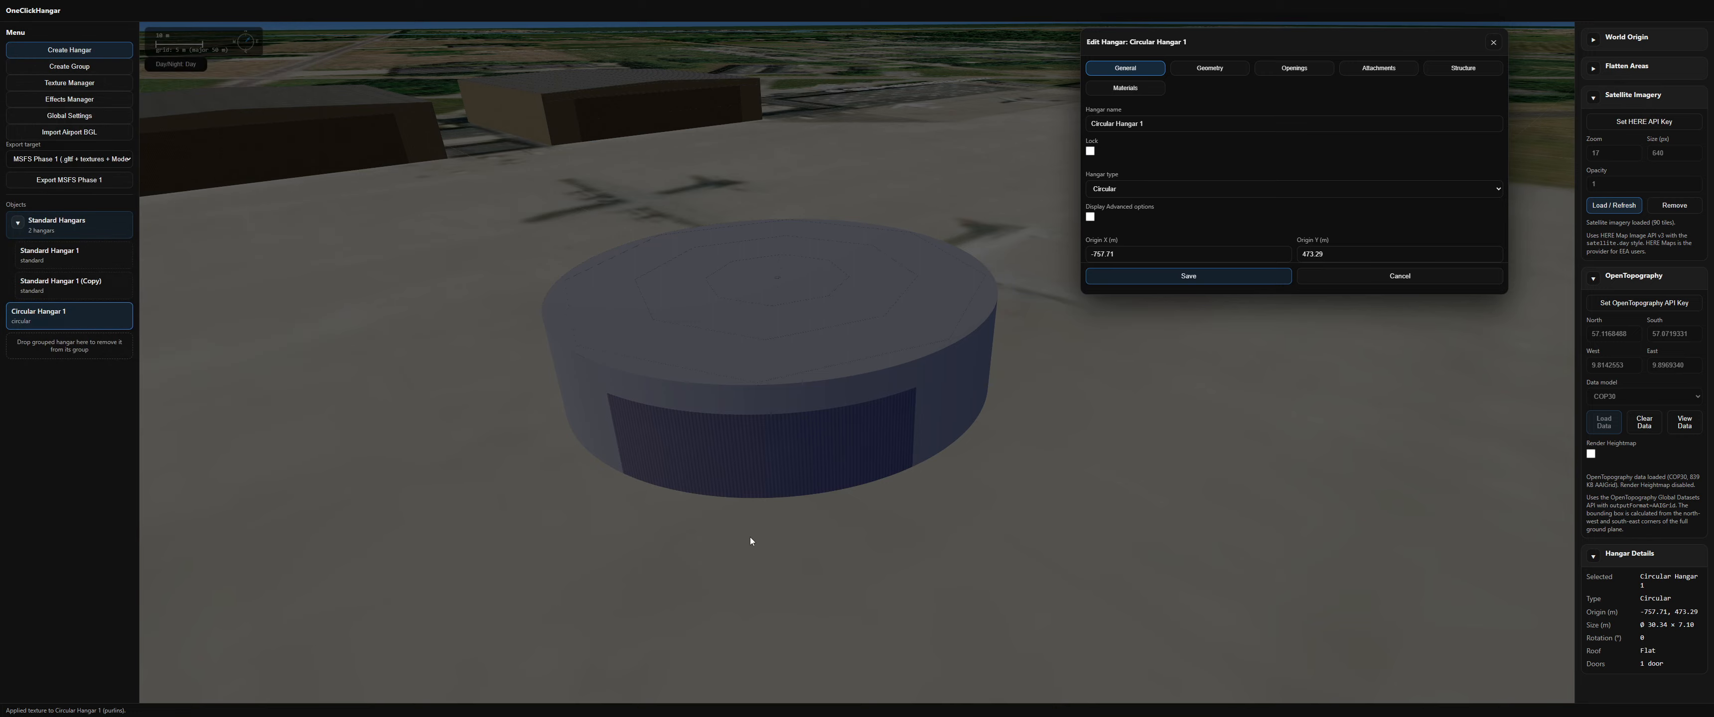
Step: Discard the hangar edits and delete the circular hangar
left_click(1382, 278)
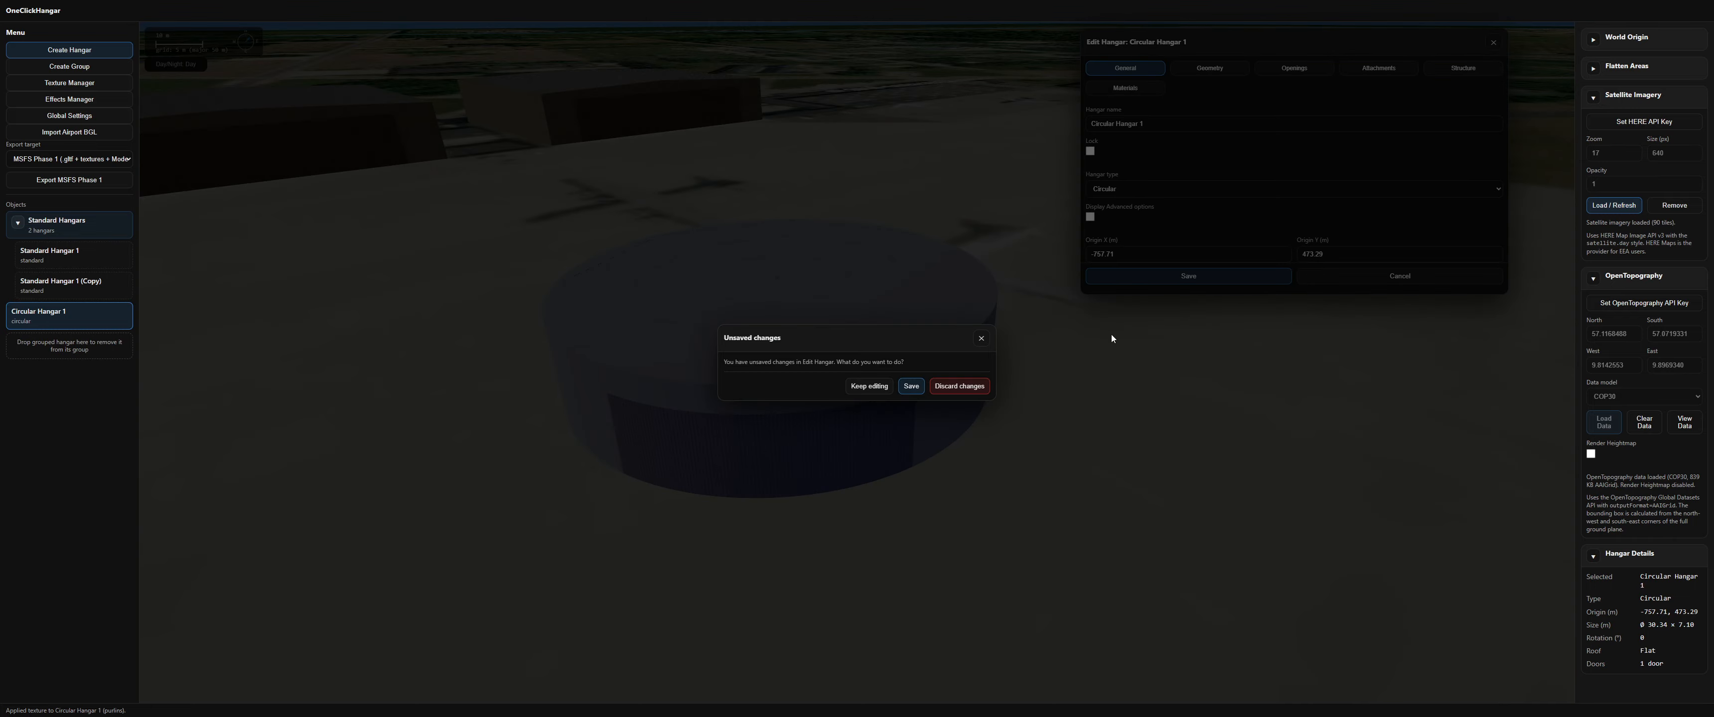
left_click(960, 386)
key("Delete")
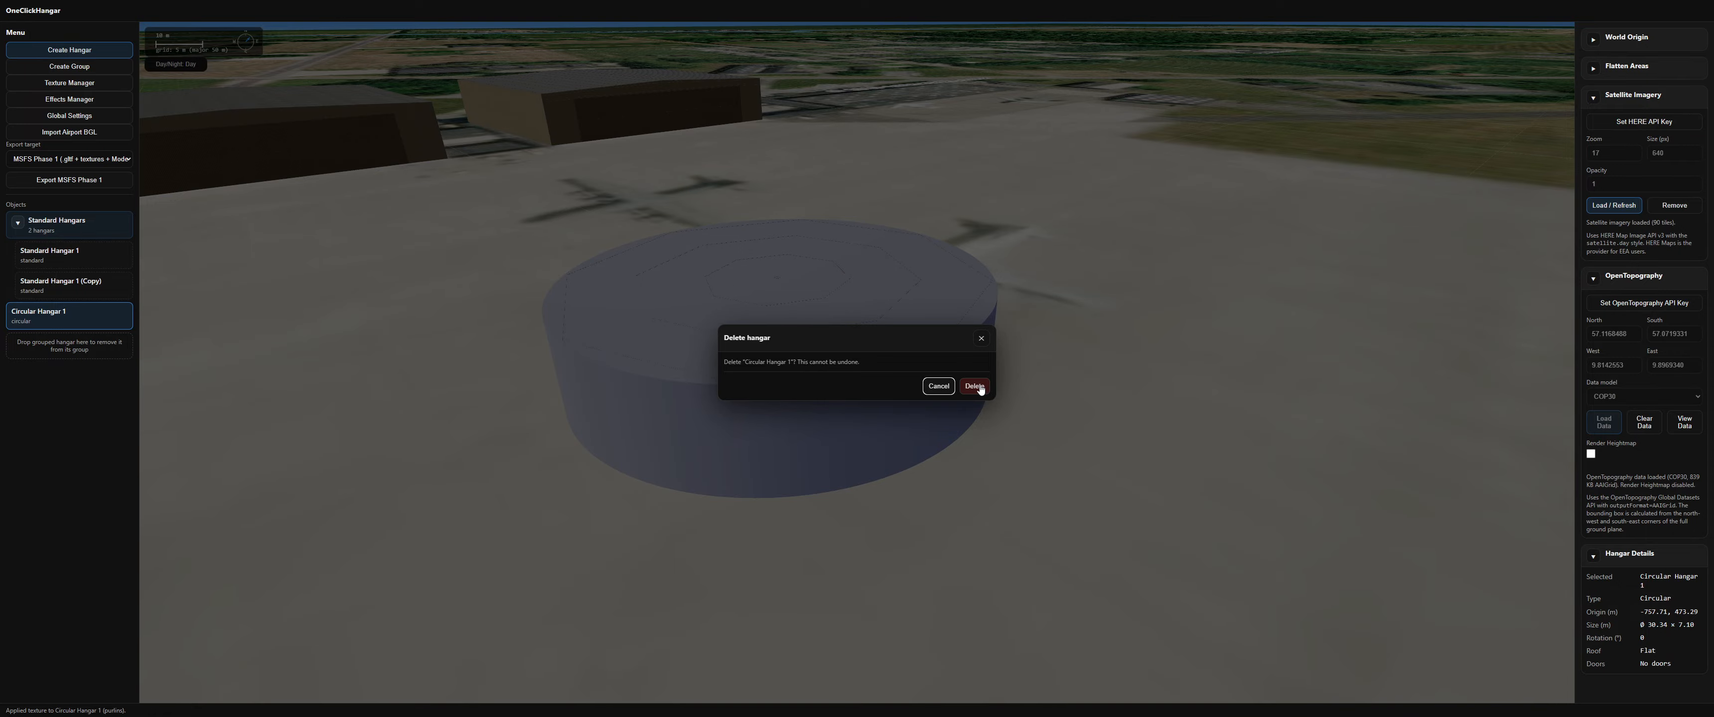
left_click(974, 386)
Step: Draw an arched hangar about 41 by 33 m on the apron and delete it again
scroll(725, 362, "down", 10)
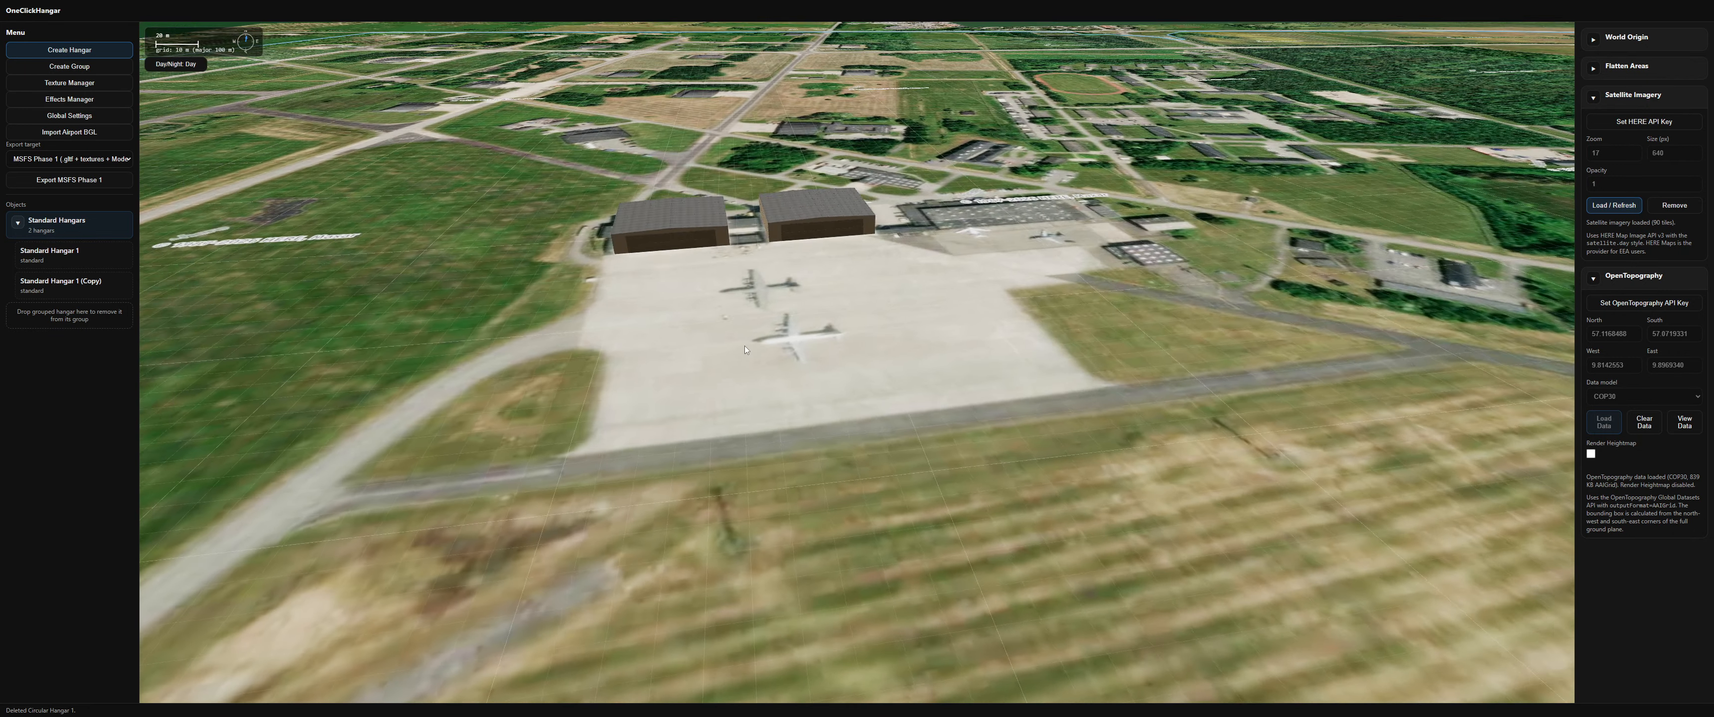
scroll(719, 336, "up", 5)
right_click(632, 407)
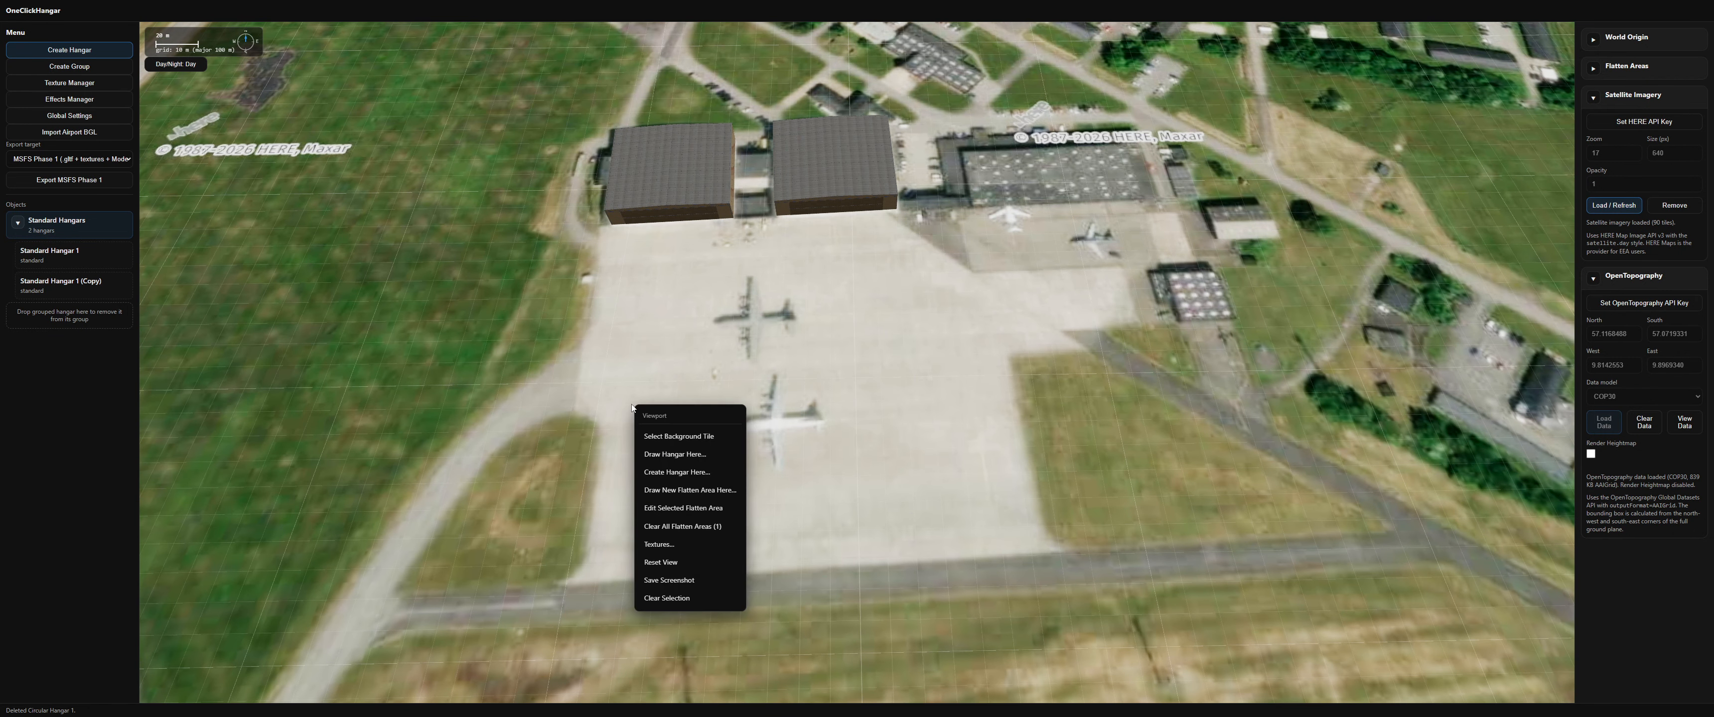
left_click(662, 455)
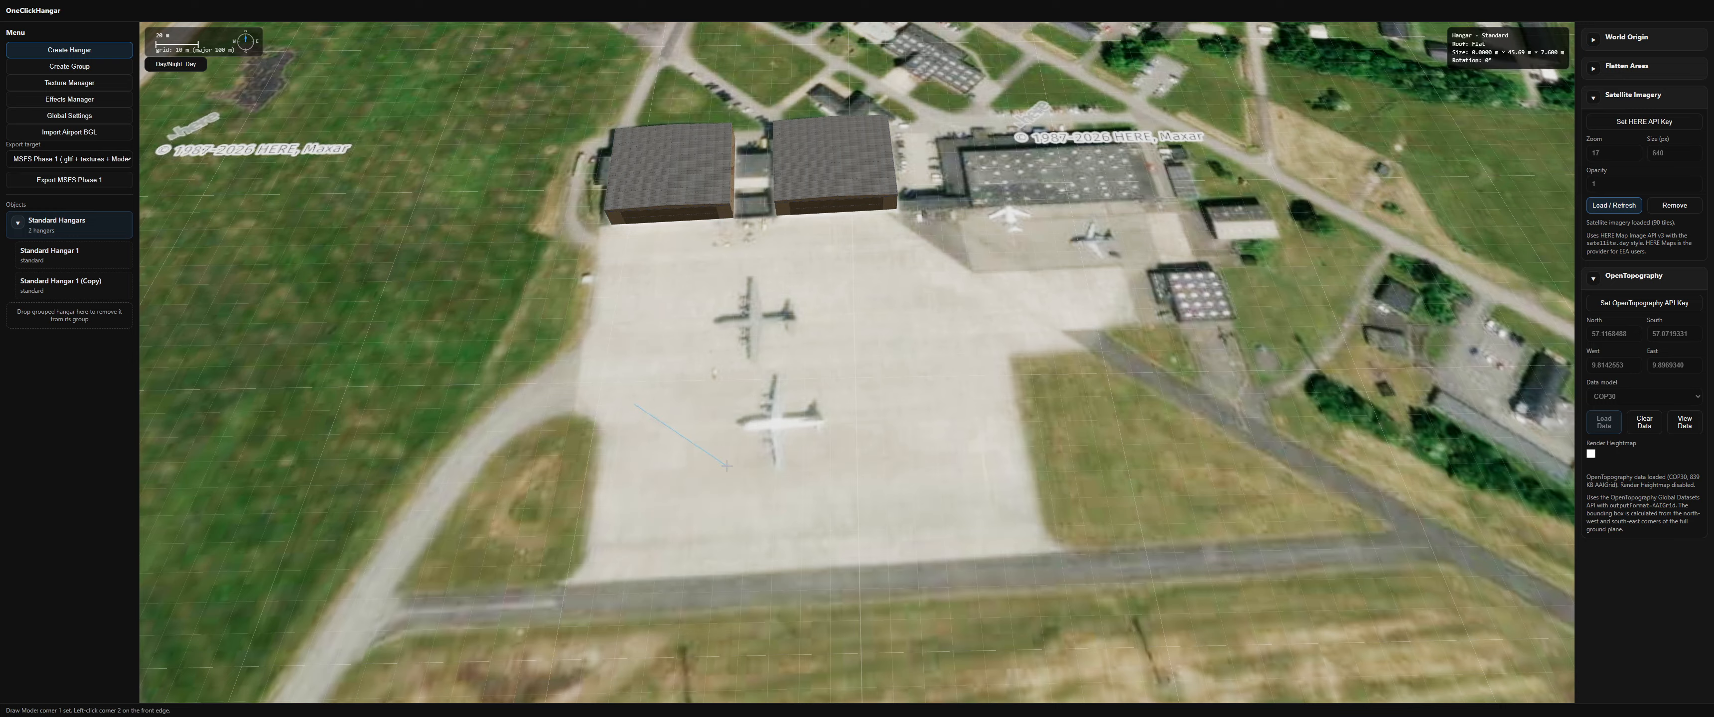
left_click(694, 456)
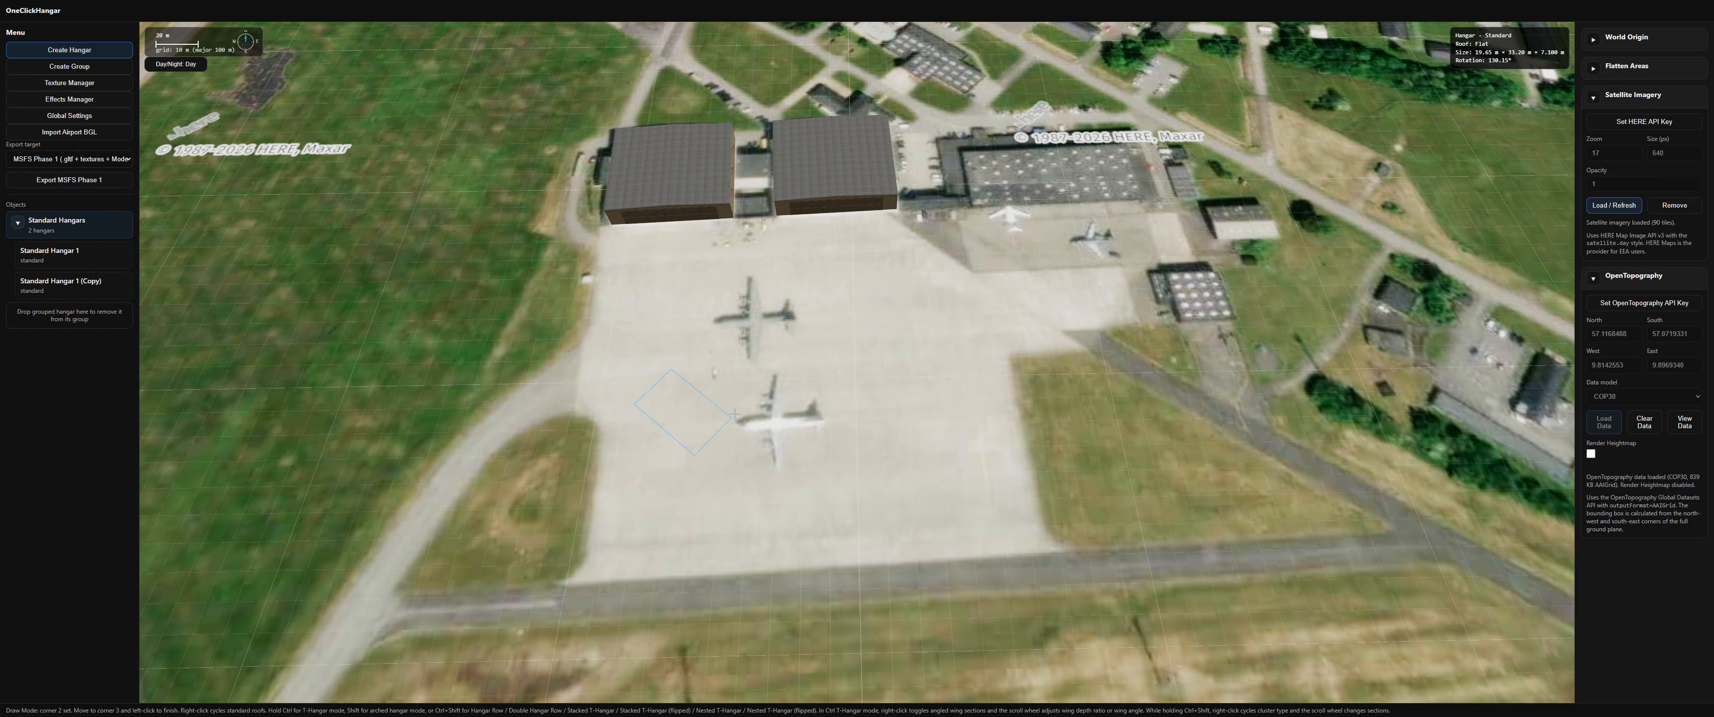
key("shift")
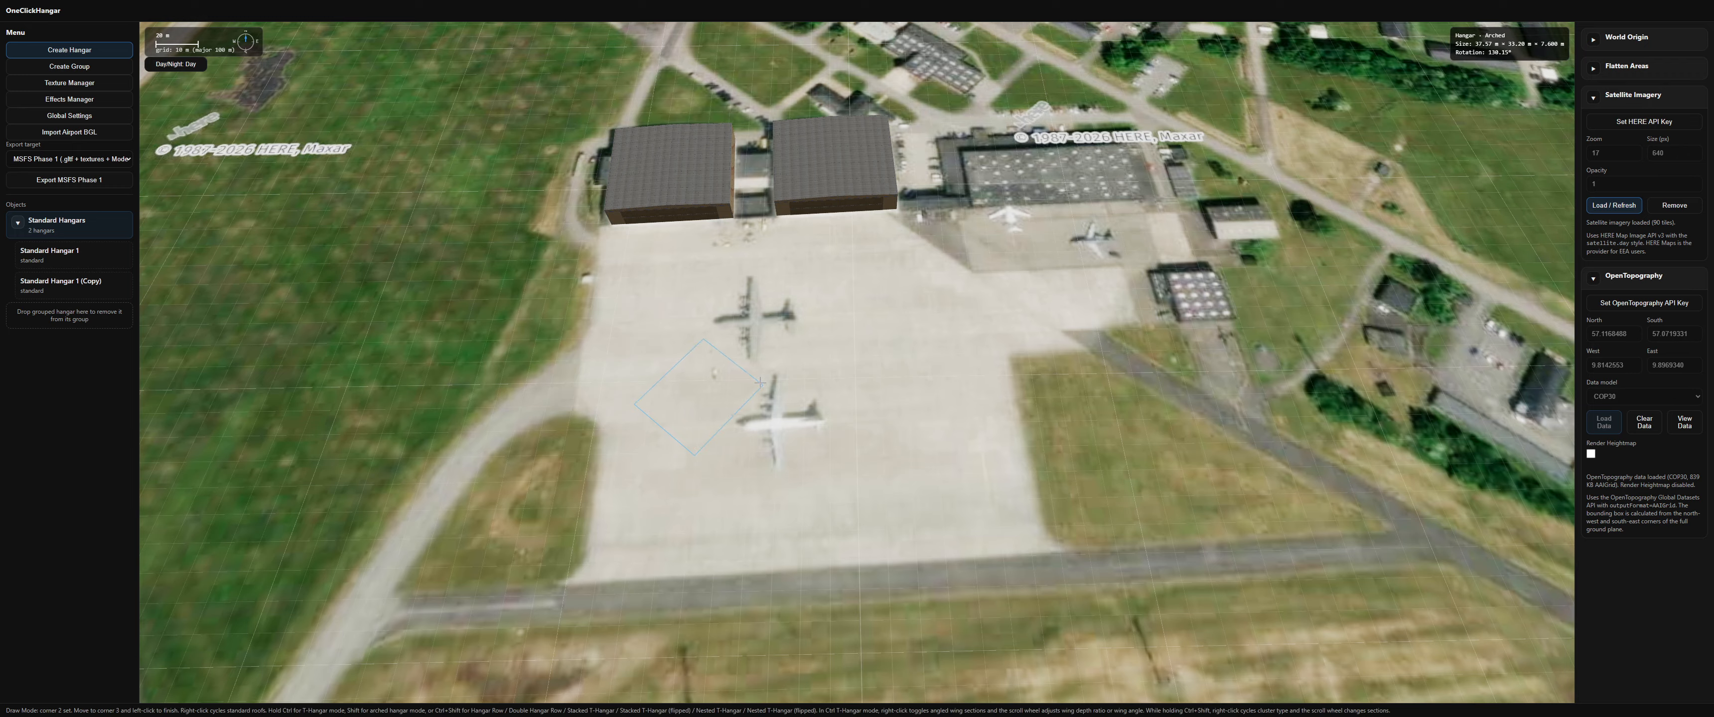
left_click(764, 374)
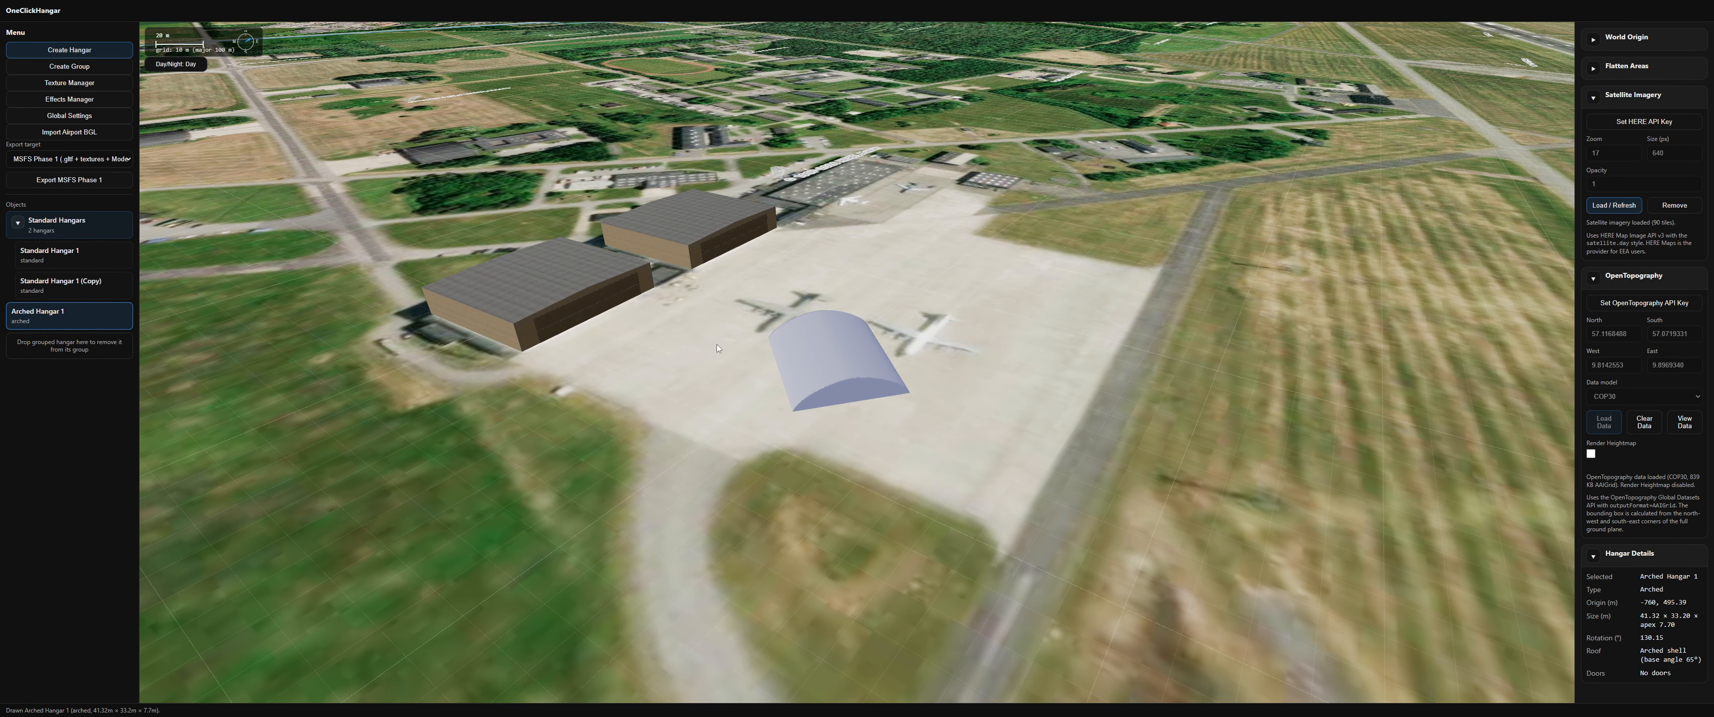
key("Delete")
left_click(985, 390)
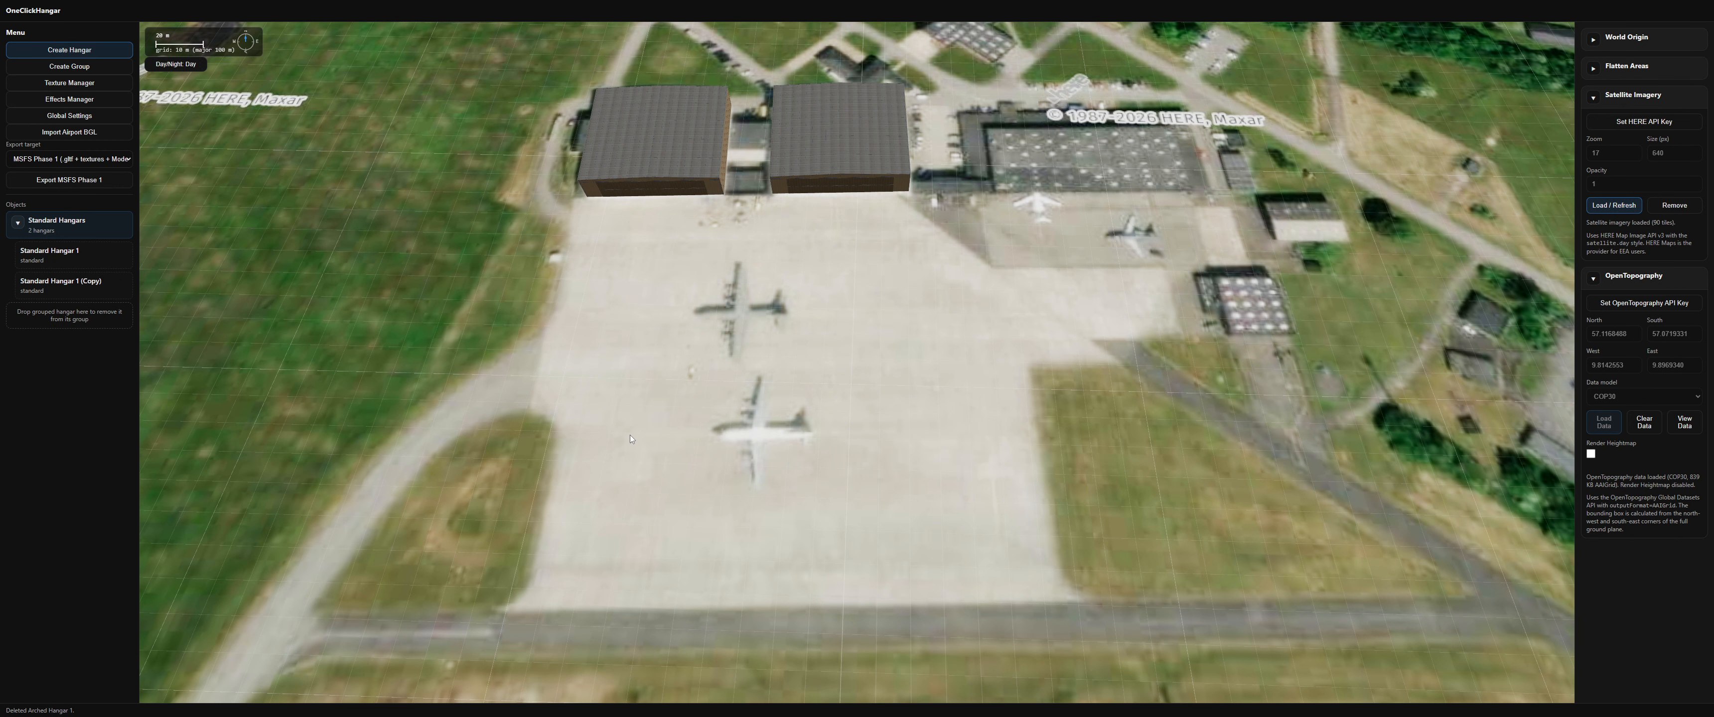
Step: Draw a hangar row about 102 m long and 39 m deep across the apron with 8 sections
right_click(617, 456)
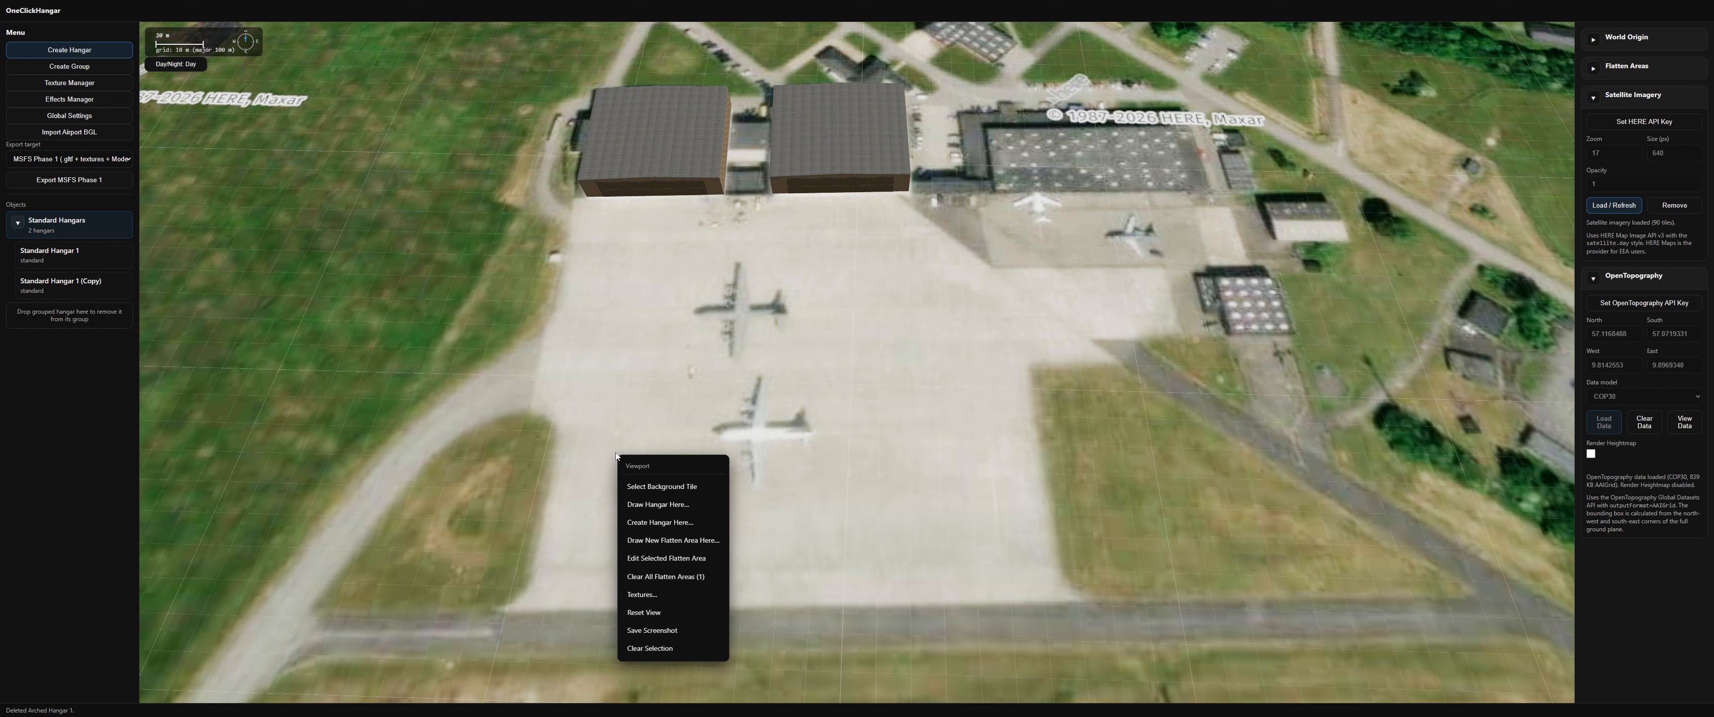
left_click(639, 505)
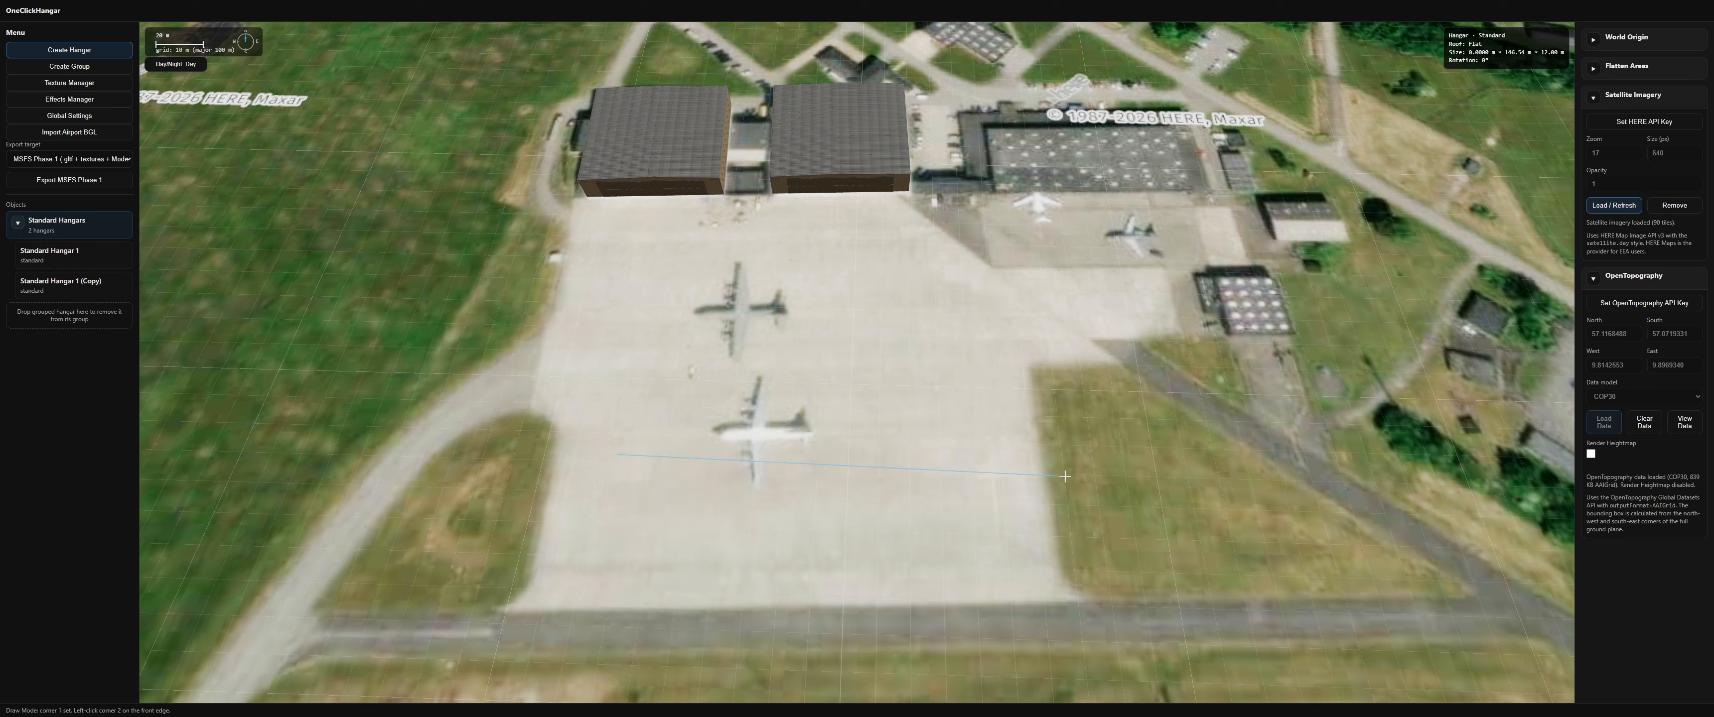
left_click(1173, 483)
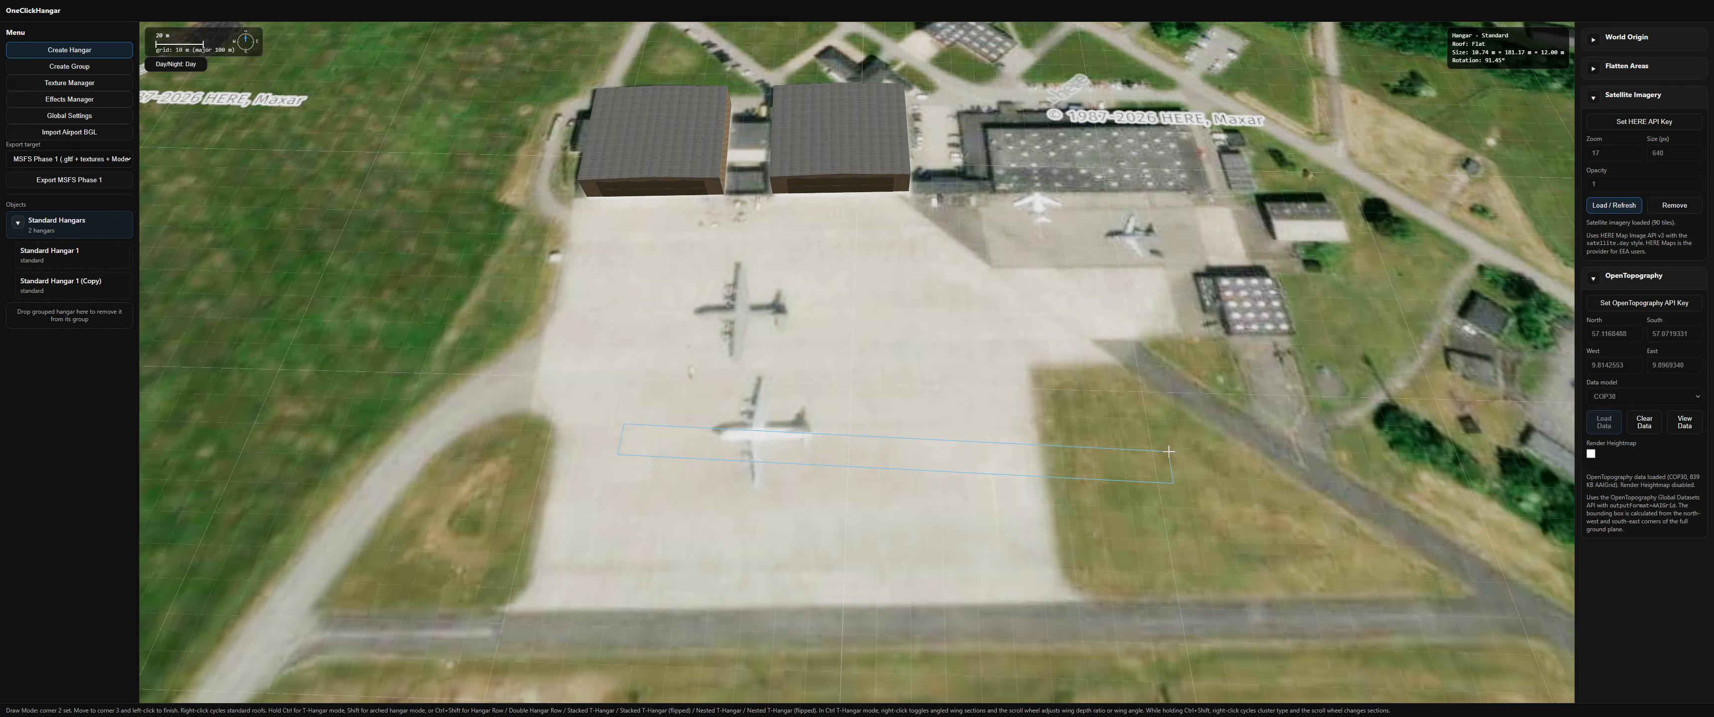
key("ctrl+shift")
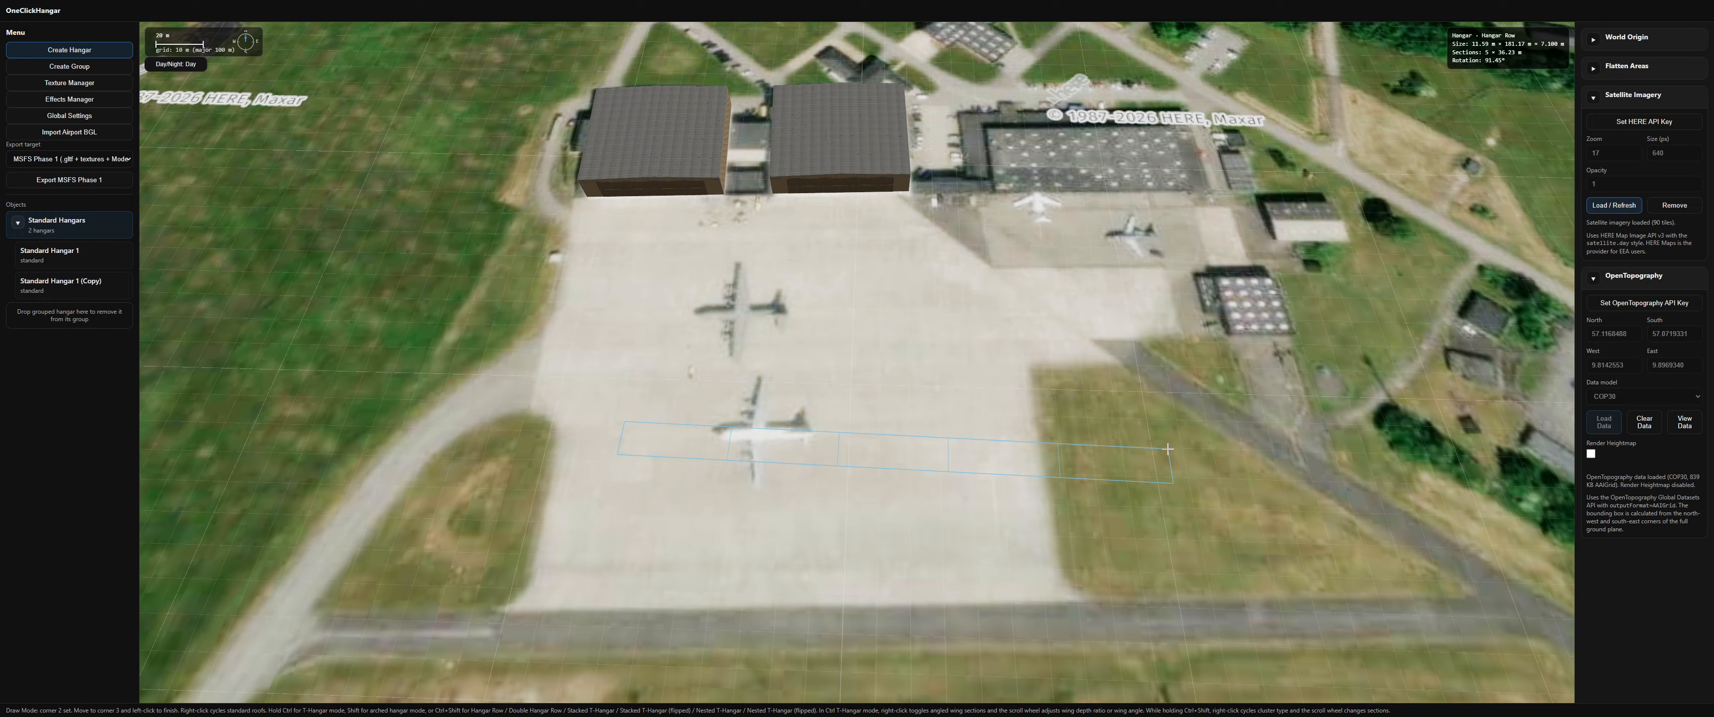
scroll(1168, 449, "up", 1, "ctrl+shift")
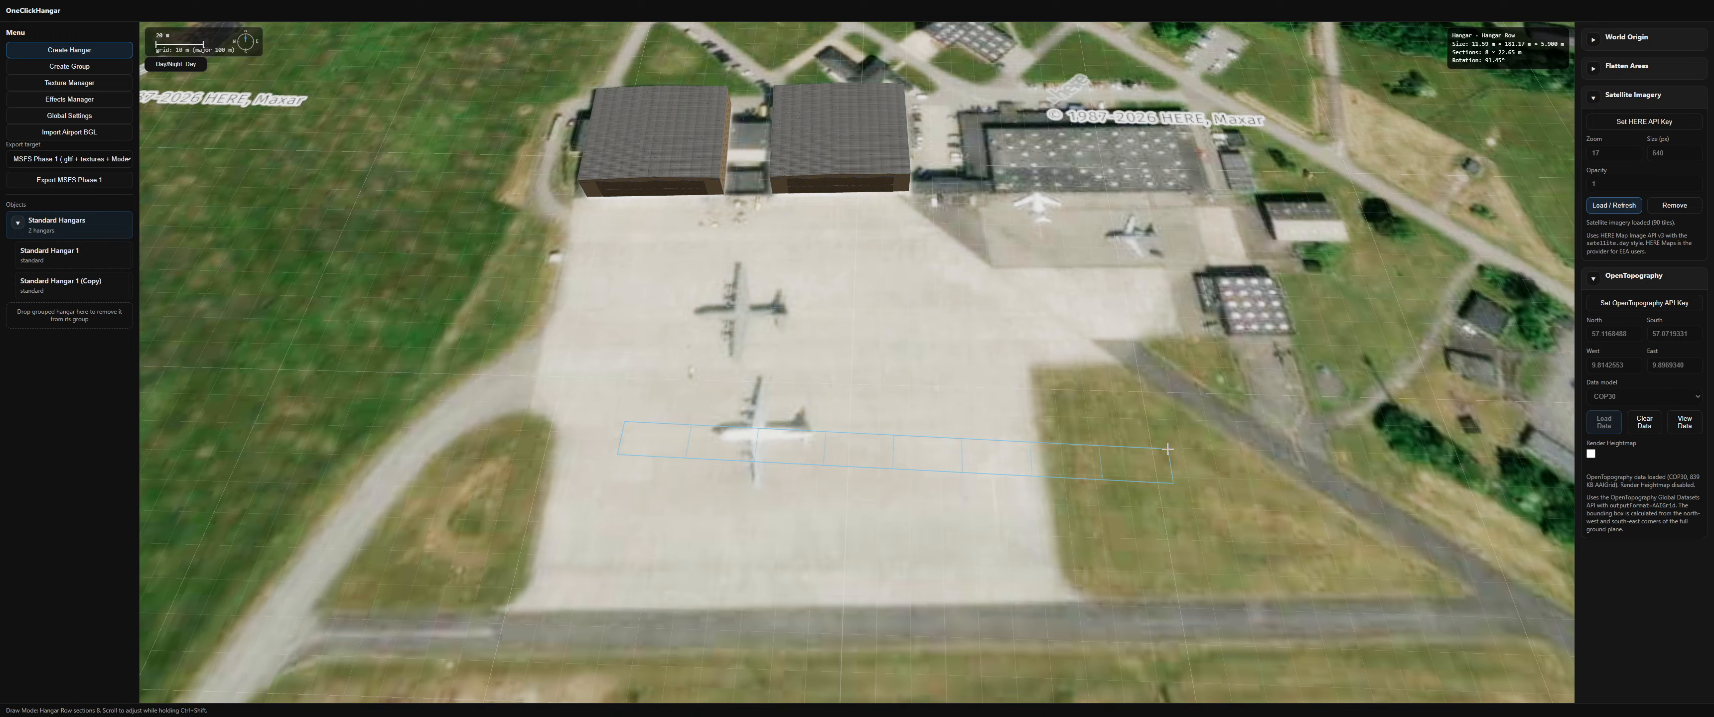